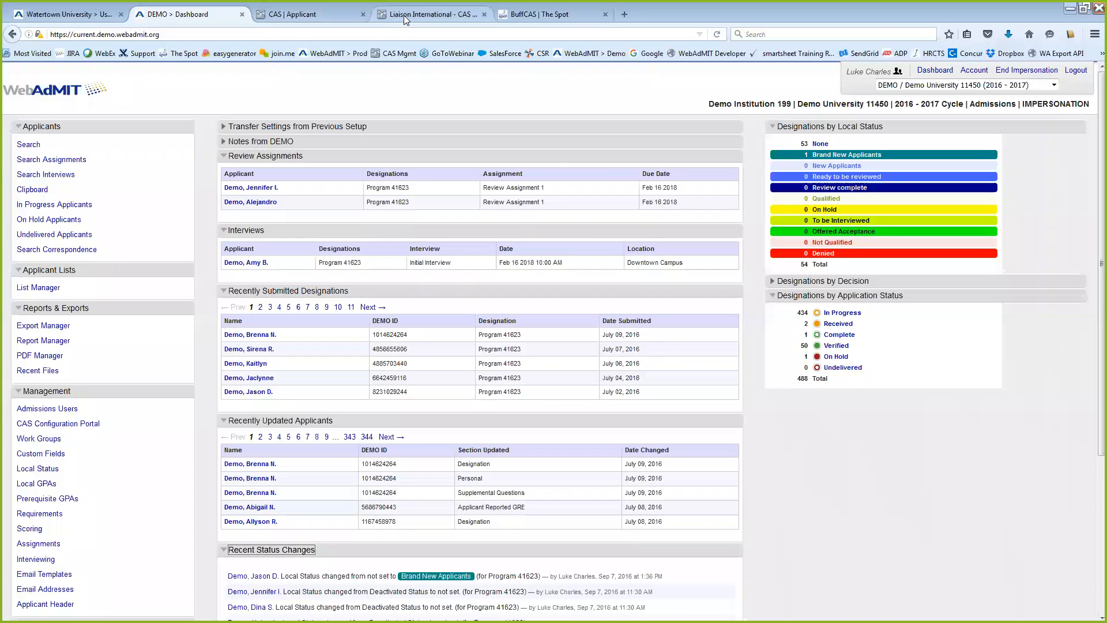
Step: Switch to the NAFCAS applicant portal and view its Submit Application page before returning to My Application
{"action": "left_click", "coordinate": [311, 18]}
{"action": "left_click", "coordinate": [419, 18]}
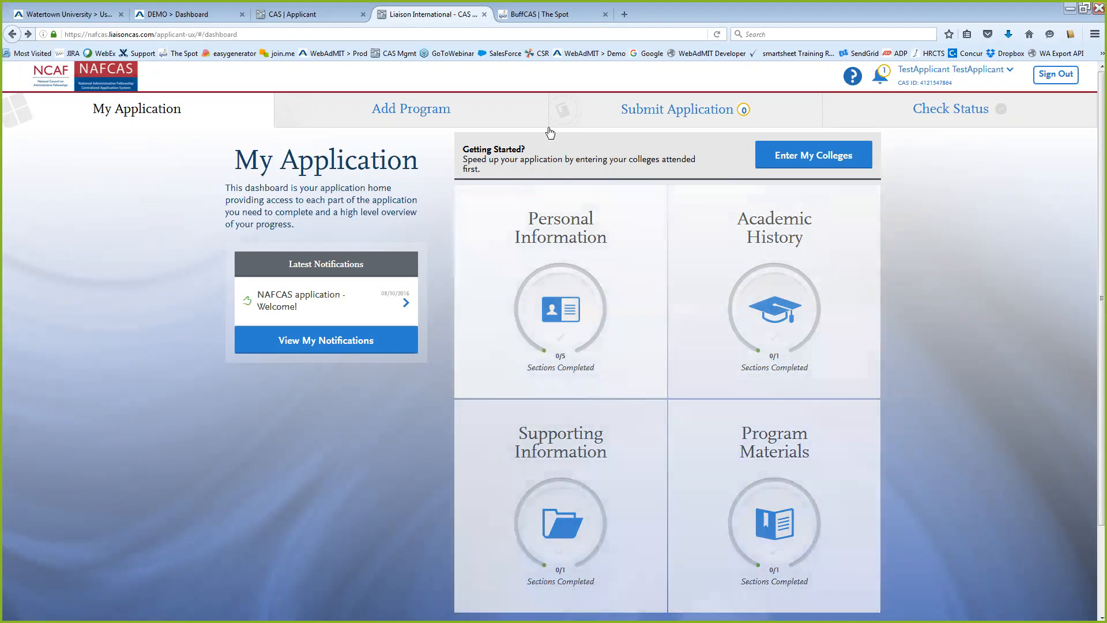
{"action": "left_click", "coordinate": [643, 111]}
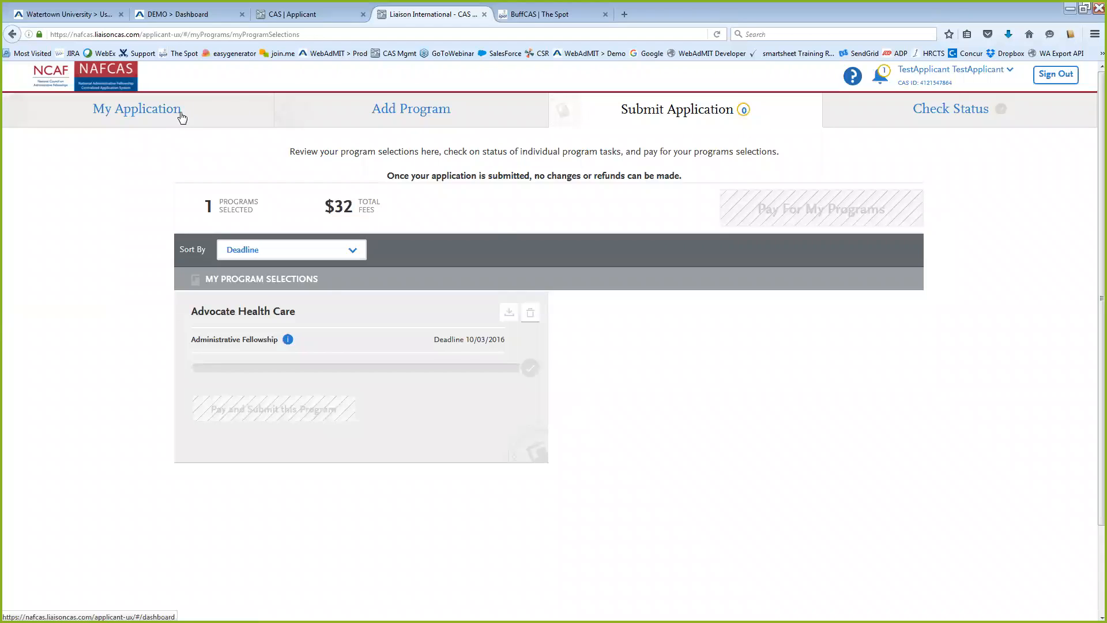
{"action": "left_click", "coordinate": [182, 118]}
Step: Switch back to the WebAdMIT dashboard and enlarge the page display by two levels
{"action": "left_click", "coordinate": [184, 17]}
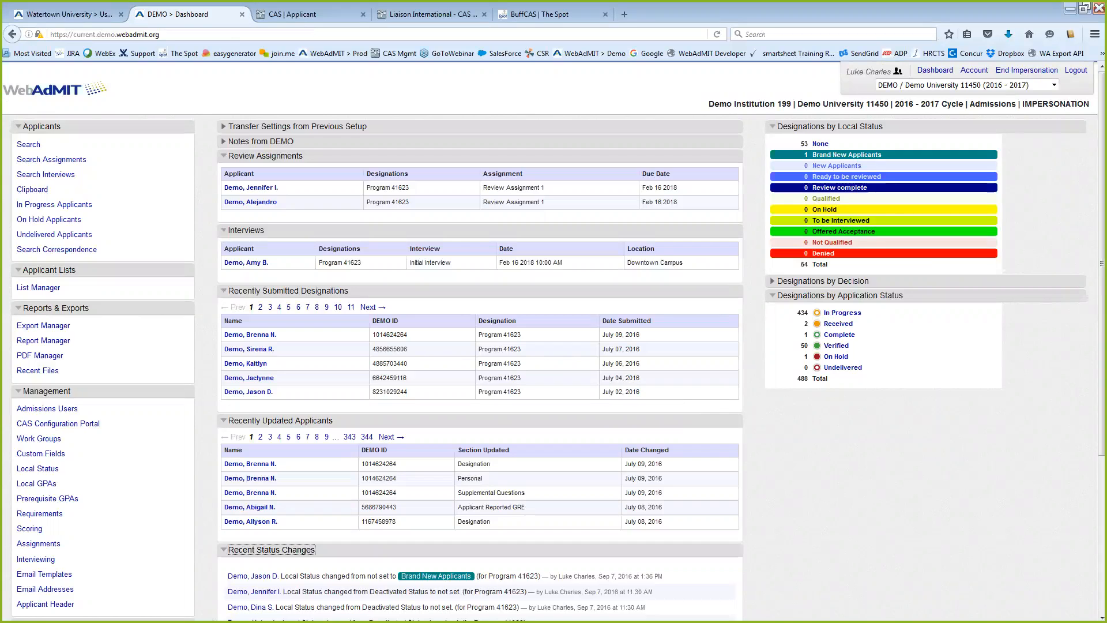
{"action": "key", "text": "ctrl+plus"}
{"action": "key", "text": "ctrl+plus"}
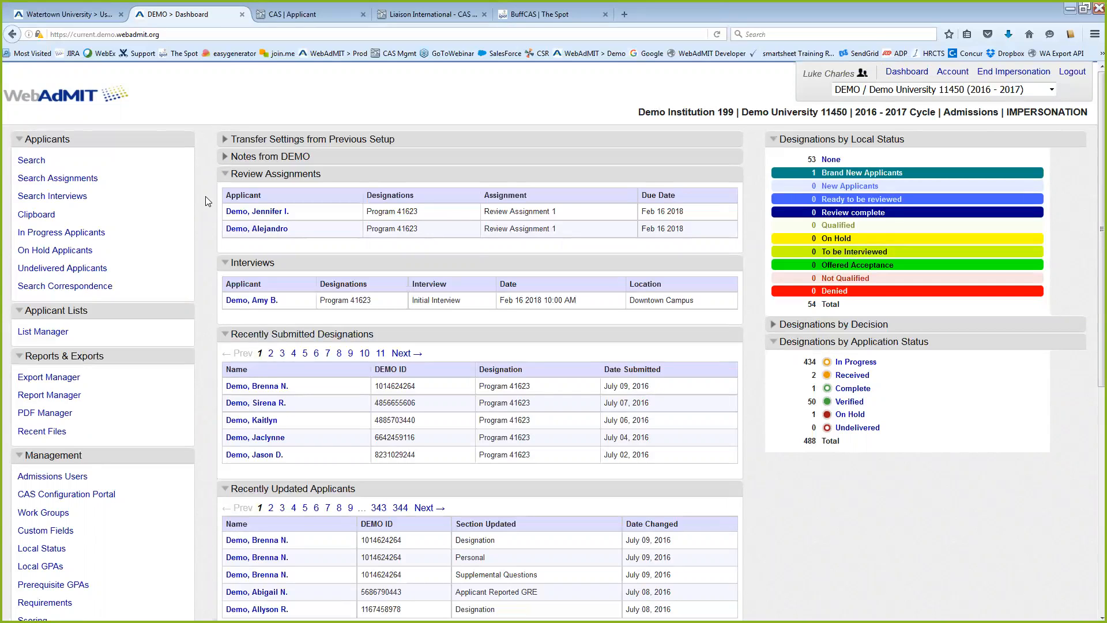
Step: Open the applicant search page and look through the unfiltered list of applicants and their statuses
{"action": "mouse_move", "coordinate": [659, 147]}
{"action": "left_click", "coordinate": [70, 166]}
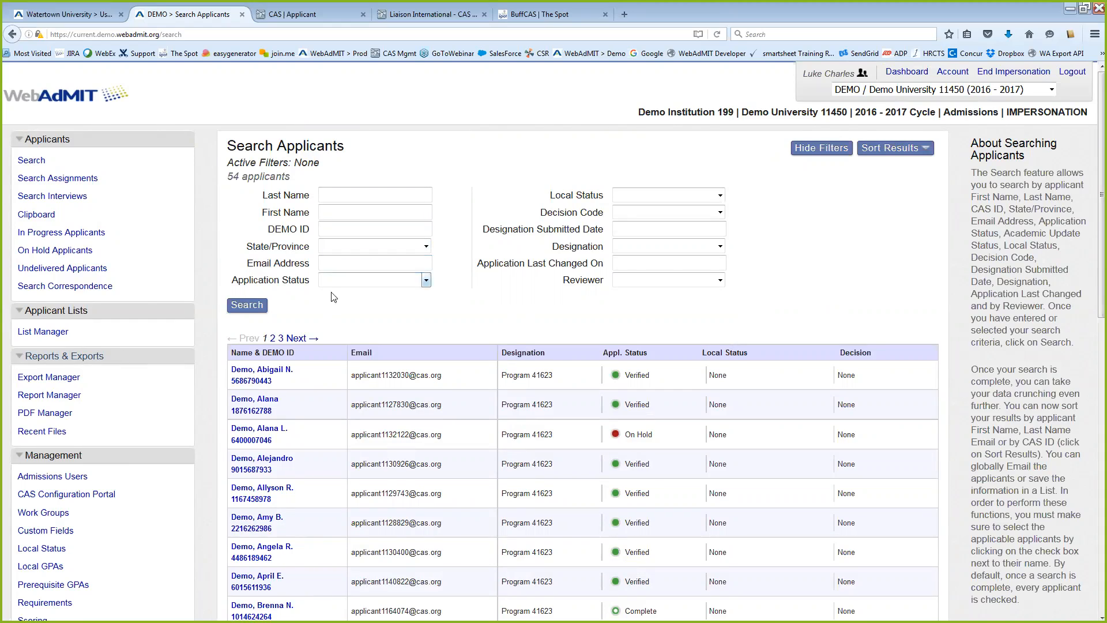
{"action": "scroll", "coordinate": [332, 307], "scroll_direction": "down", "scroll_amount": 1}
{"action": "scroll", "coordinate": [332, 307], "scroll_direction": "down", "scroll_amount": 7}
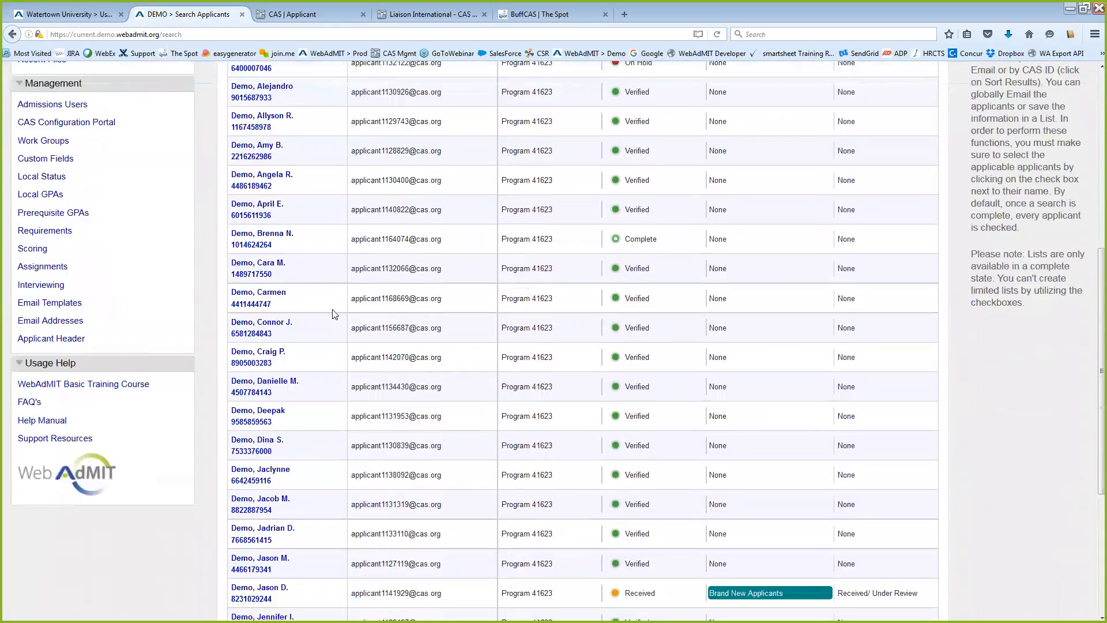
{"action": "scroll", "coordinate": [333, 311], "scroll_direction": "up", "scroll_amount": 5}
{"action": "scroll", "coordinate": [333, 315], "scroll_direction": "up", "scroll_amount": 3}
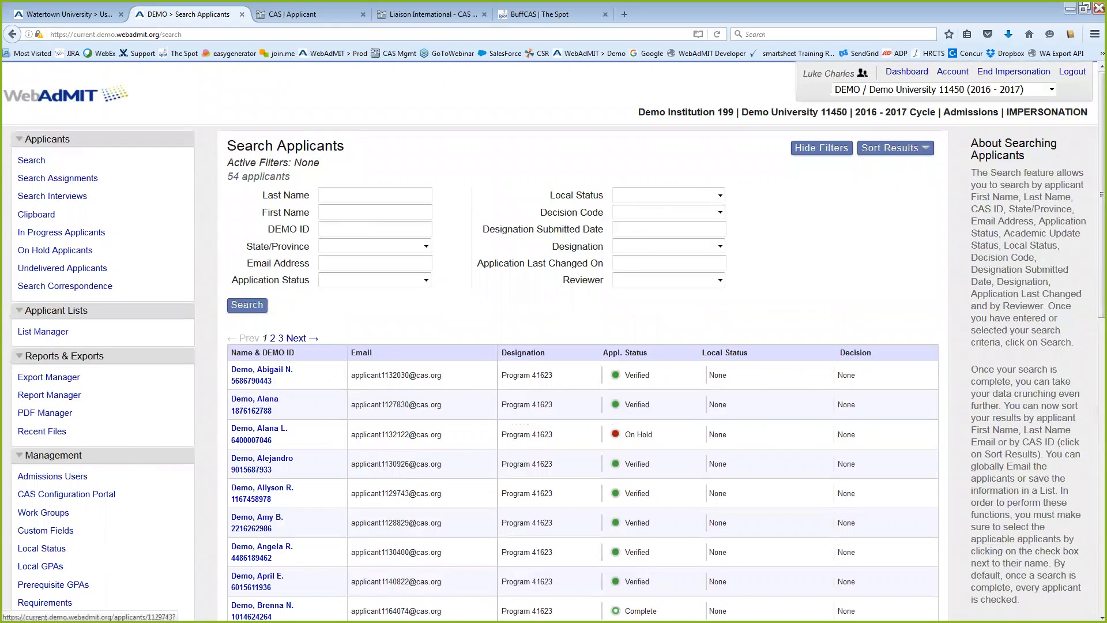
Step: Open the fifth applicant's record and look over its sections from Contact Information to History
{"action": "left_click", "coordinate": [263, 488]}
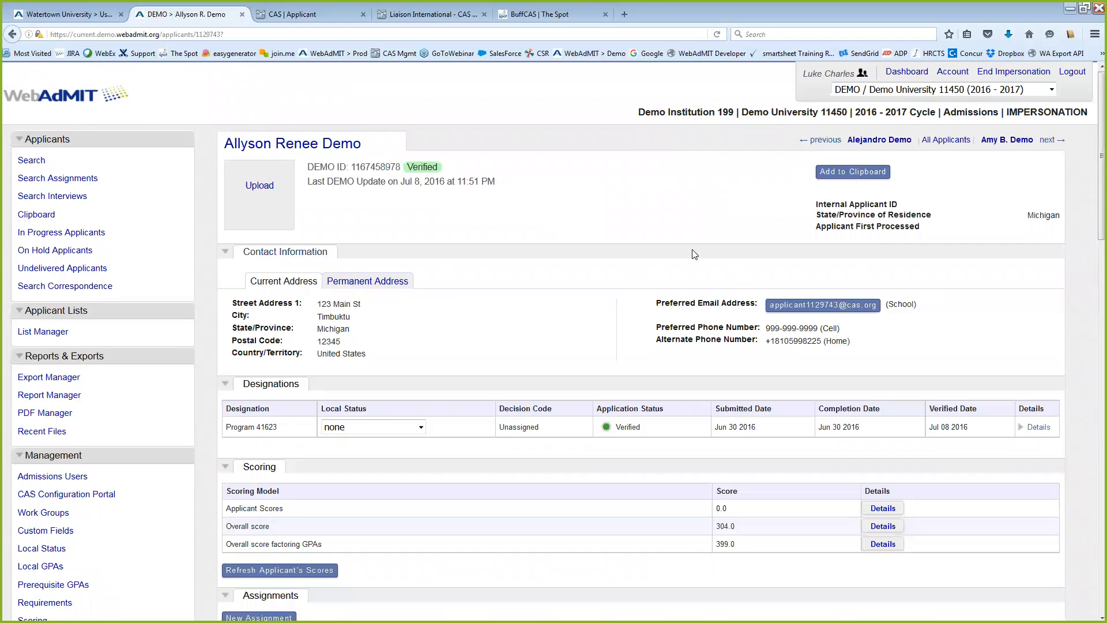
{"action": "scroll", "coordinate": [549, 430], "scroll_direction": "down", "scroll_amount": 3}
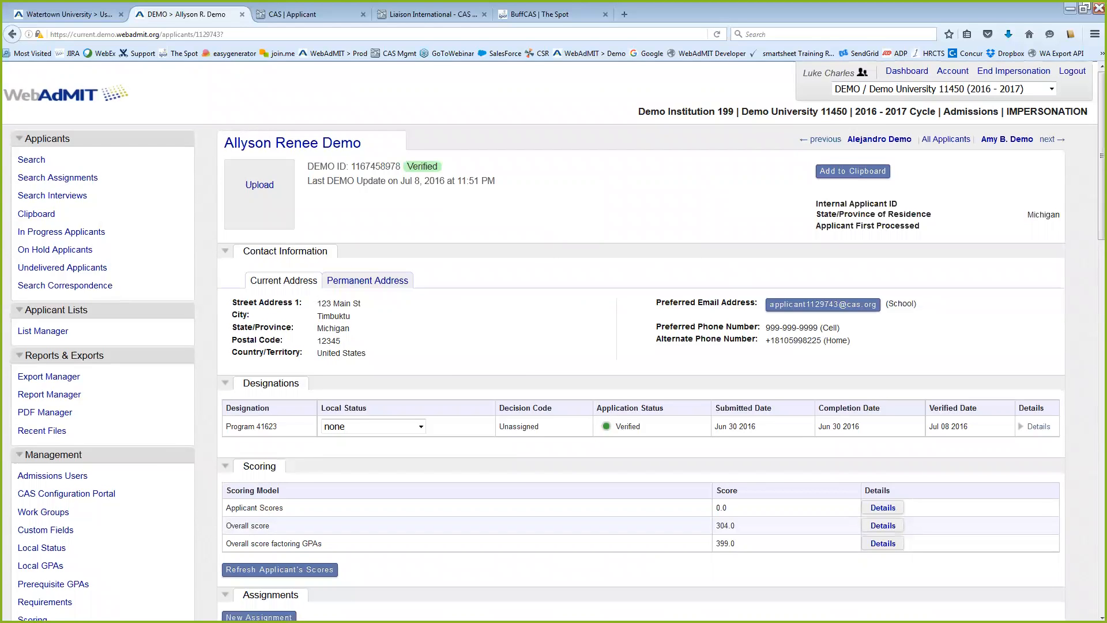
{"action": "scroll", "coordinate": [549, 429], "scroll_direction": "down", "scroll_amount": 3}
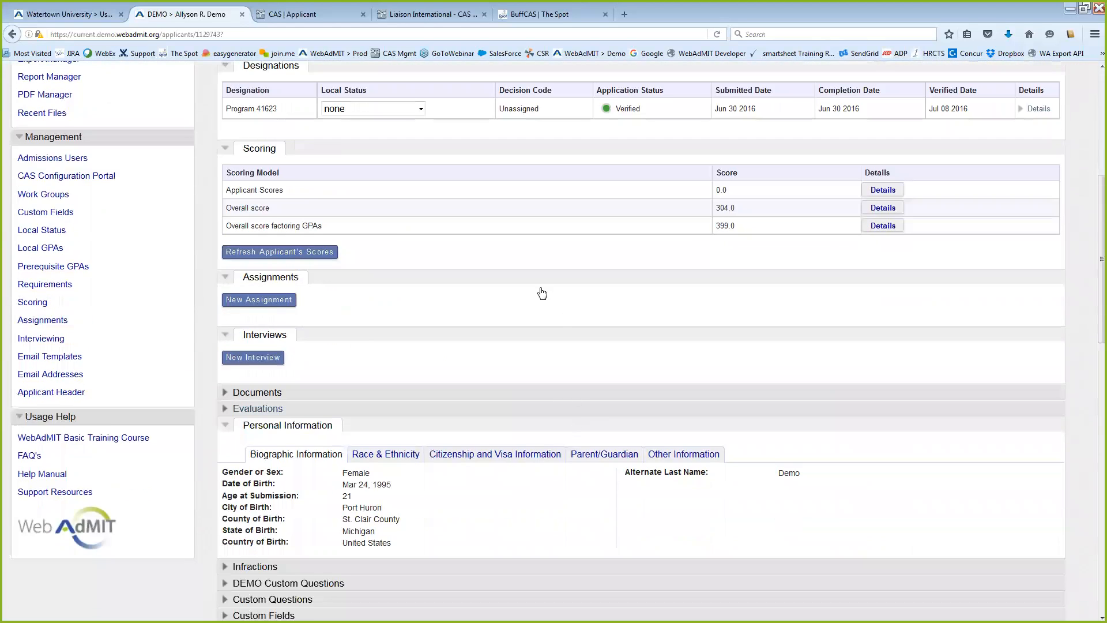
{"action": "scroll", "coordinate": [537, 291], "scroll_direction": "down", "scroll_amount": 1}
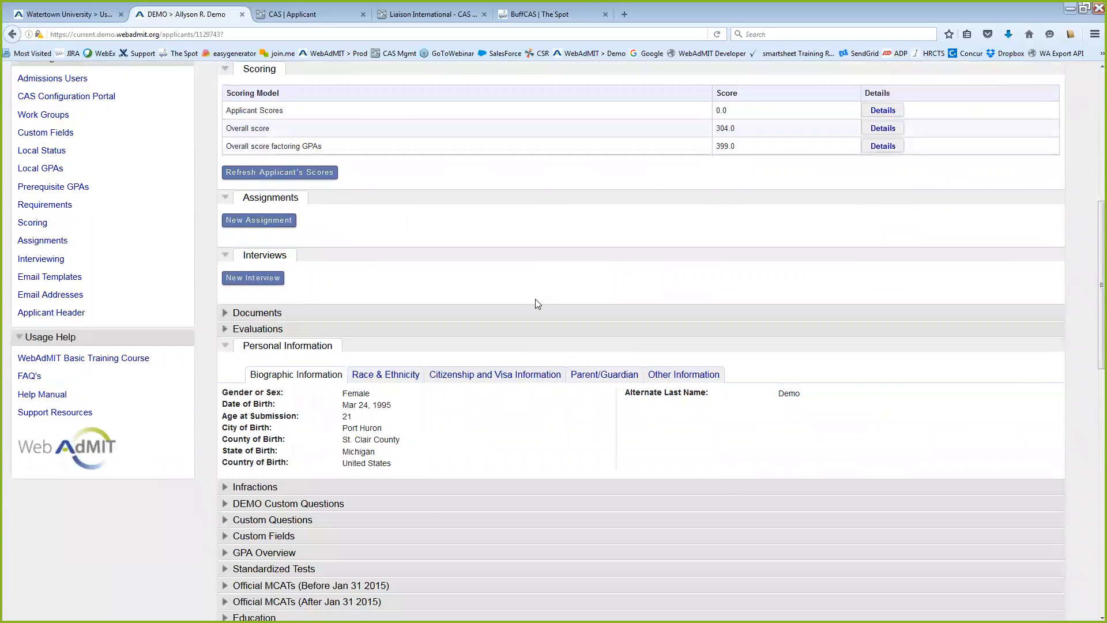
{"action": "scroll", "coordinate": [531, 294], "scroll_direction": "down", "scroll_amount": 1}
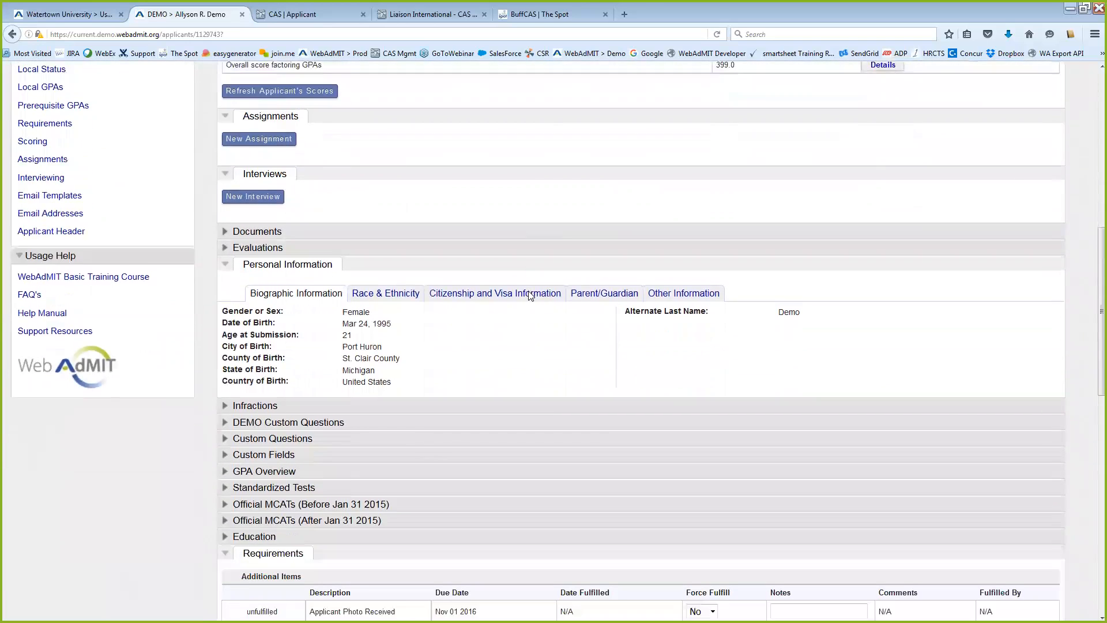
{"action": "scroll", "coordinate": [529, 296], "scroll_direction": "down", "scroll_amount": 2}
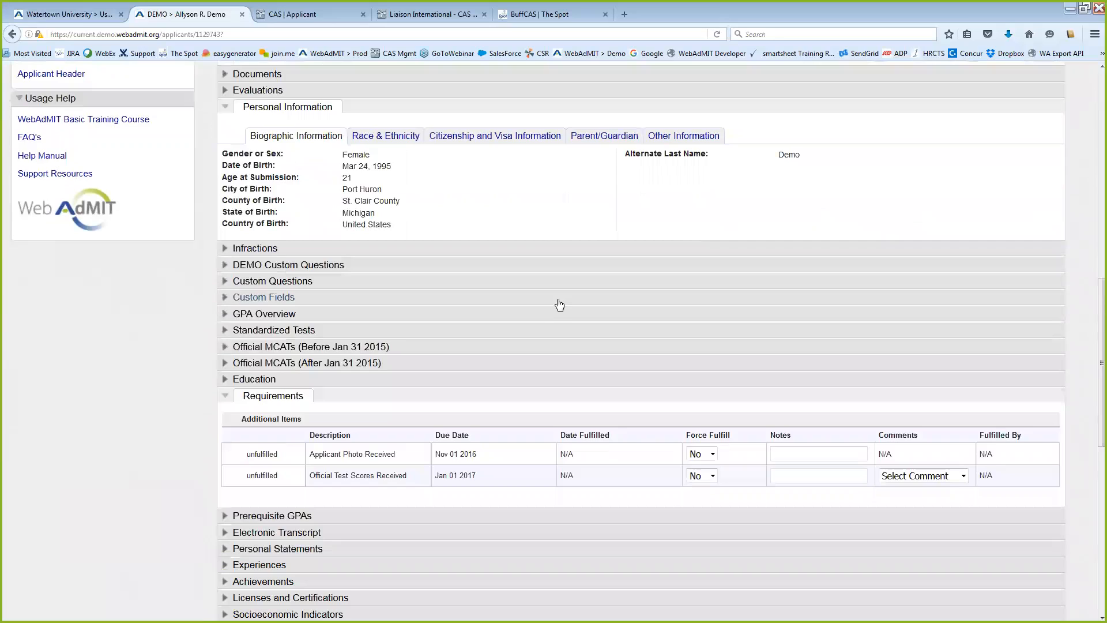
{"action": "scroll", "coordinate": [557, 305], "scroll_direction": "down", "scroll_amount": 4}
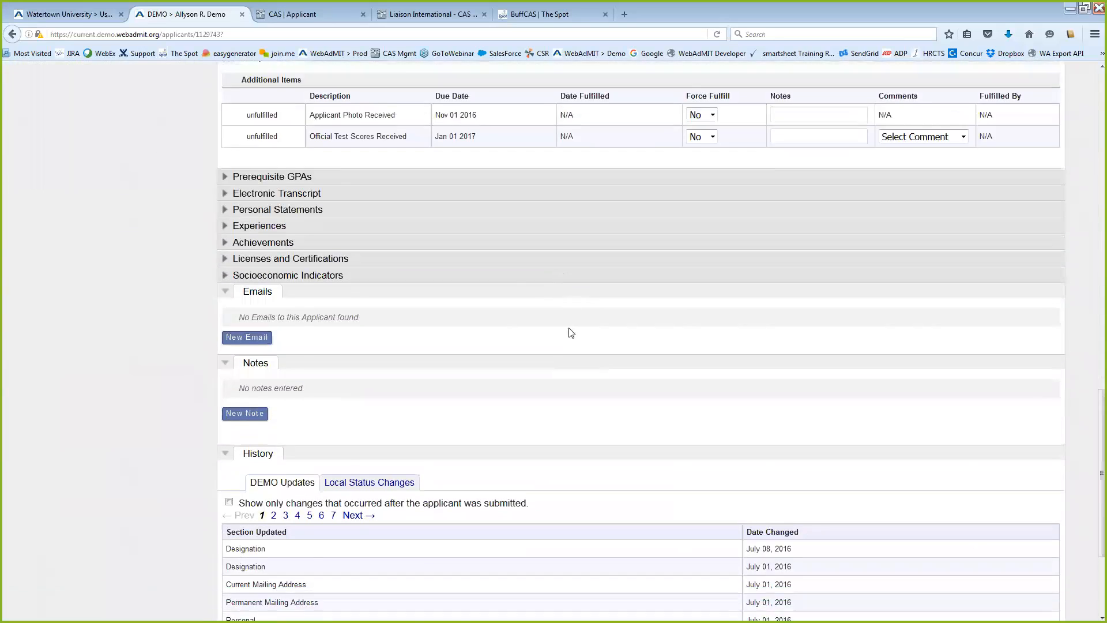
{"action": "scroll", "coordinate": [571, 333], "scroll_direction": "up", "scroll_amount": 7}
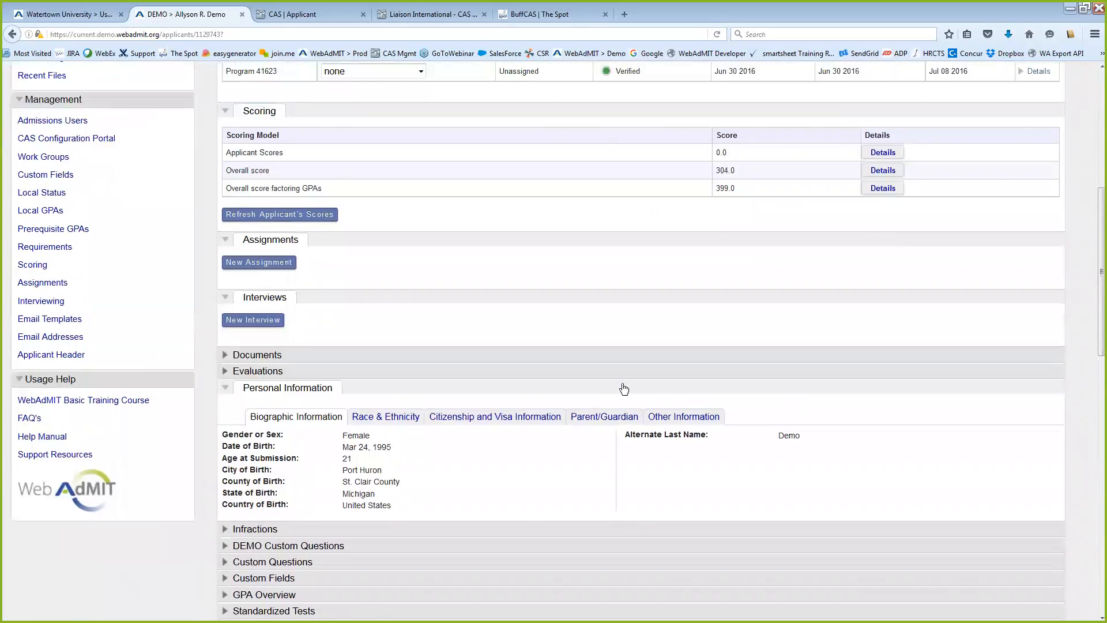
{"action": "scroll", "coordinate": [624, 389], "scroll_direction": "up", "scroll_amount": 3}
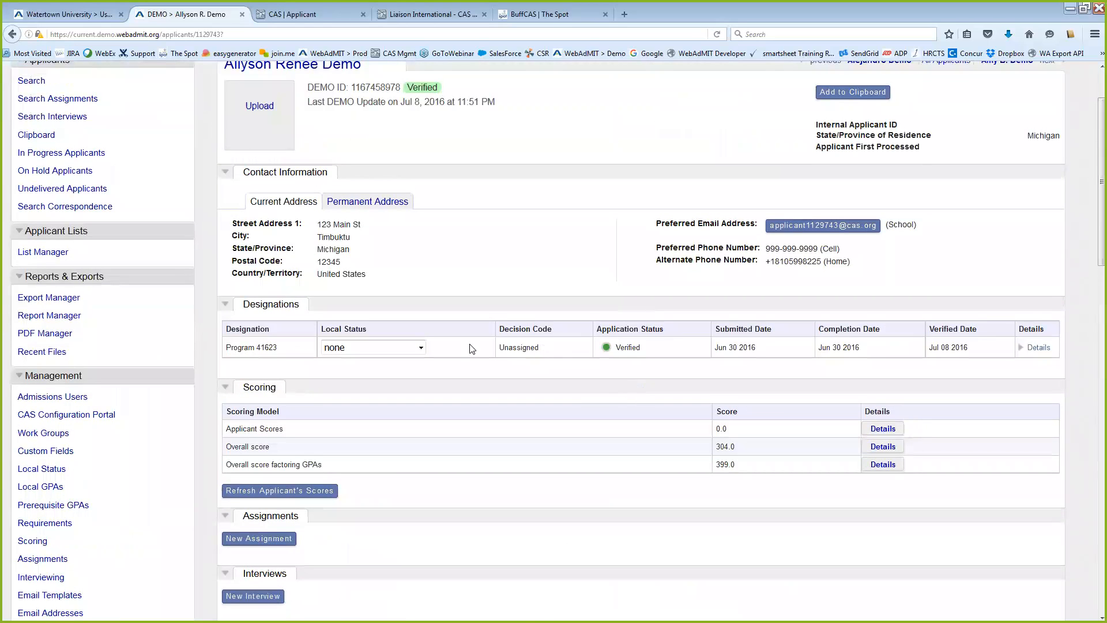
Step: Expand the applicant's Documents section, compare it with the Documents screenshot in Word, and return to the record
{"action": "scroll", "coordinate": [464, 358], "scroll_direction": "down", "scroll_amount": 3}
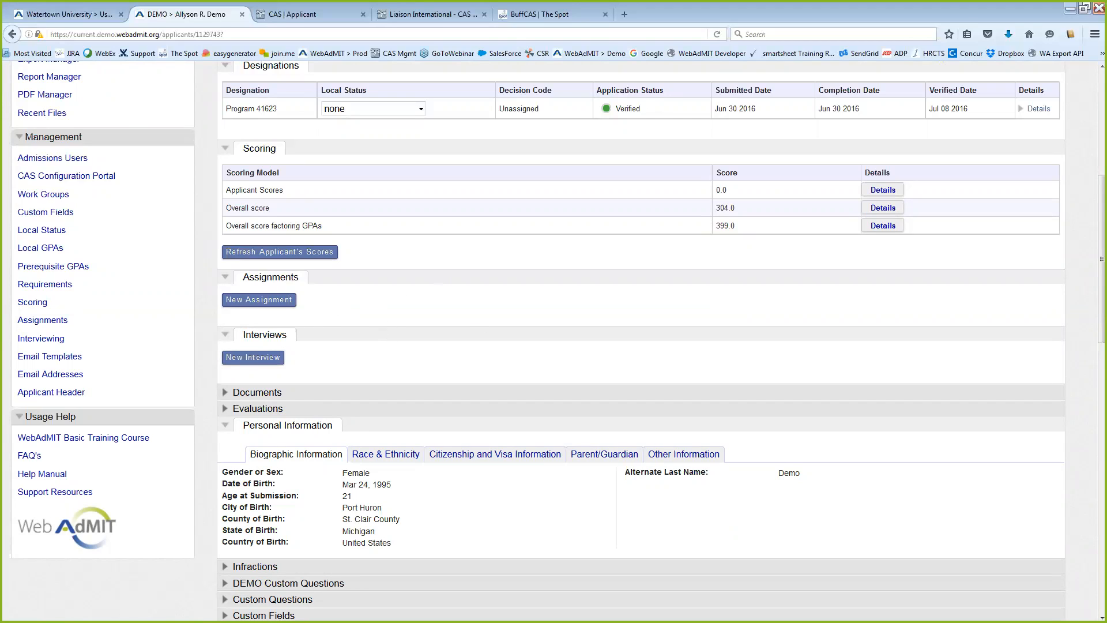
{"action": "left_click", "coordinate": [398, 392]}
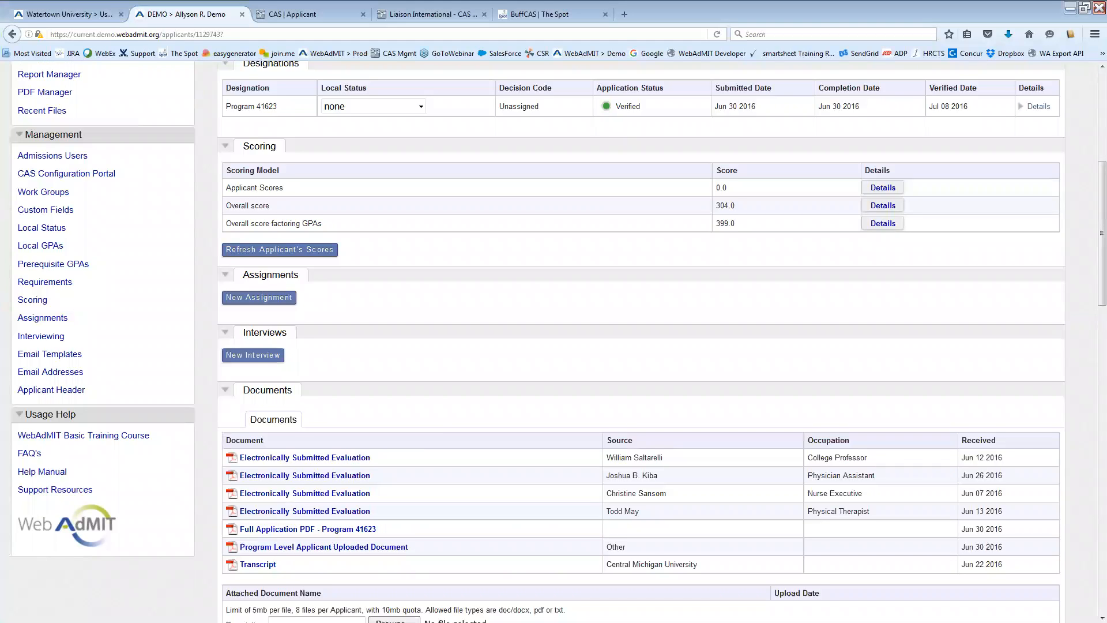
{"action": "scroll", "coordinate": [640, 346], "scroll_direction": "down", "scroll_amount": 3}
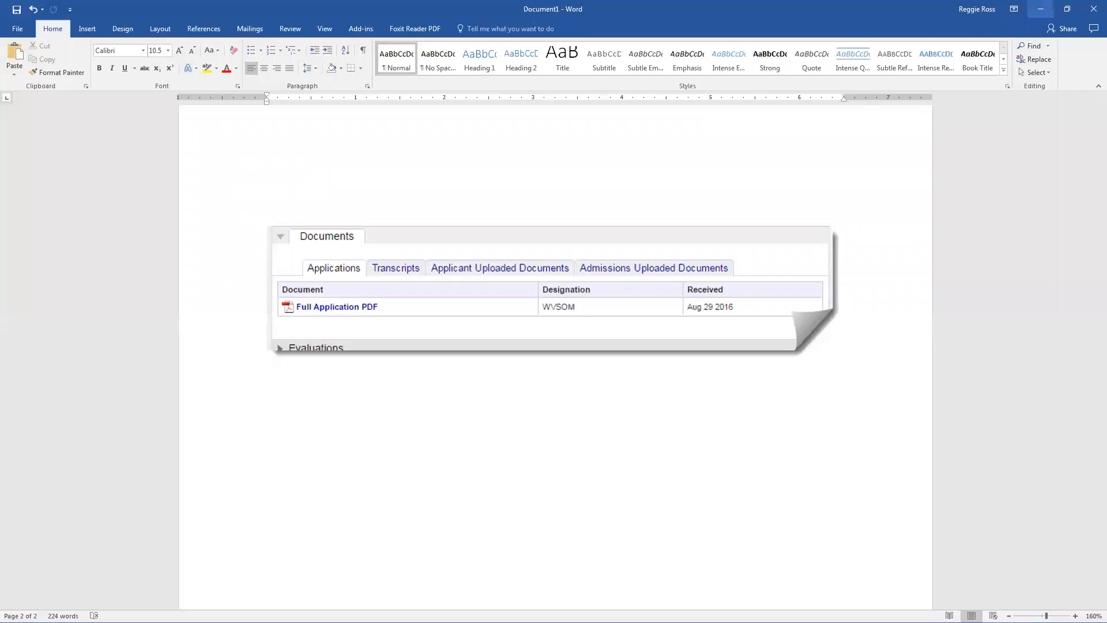
{"action": "left_click", "coordinate": [1041, 9]}
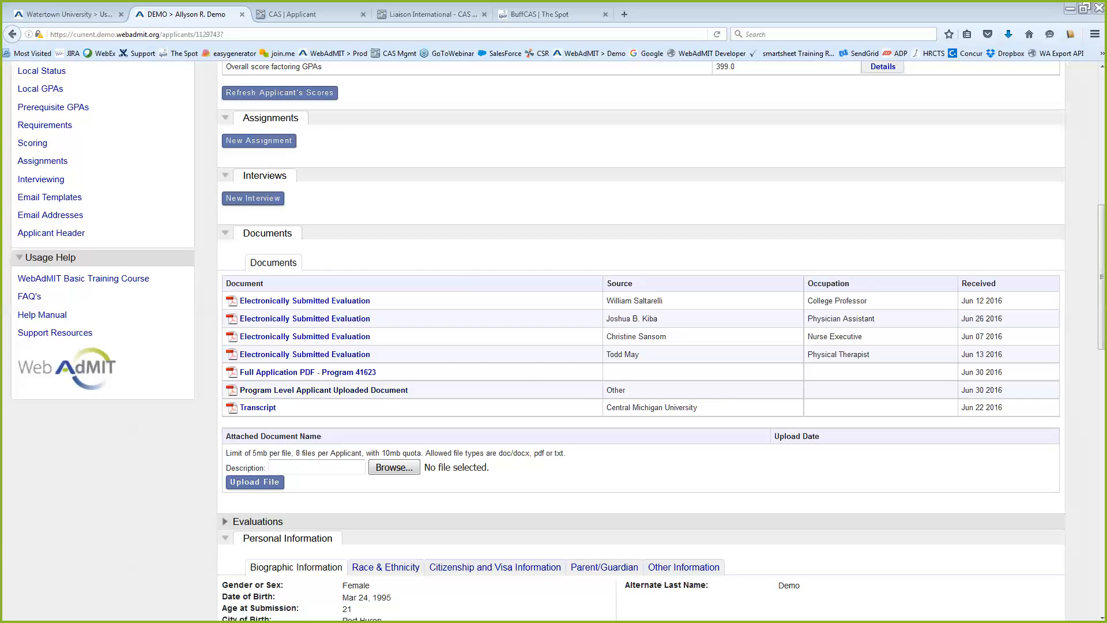
Step: Expand the applicant's Education section and review it along with the requirements, emails, notes and history below
{"action": "scroll", "coordinate": [173, 425], "scroll_direction": "down", "scroll_amount": 5}
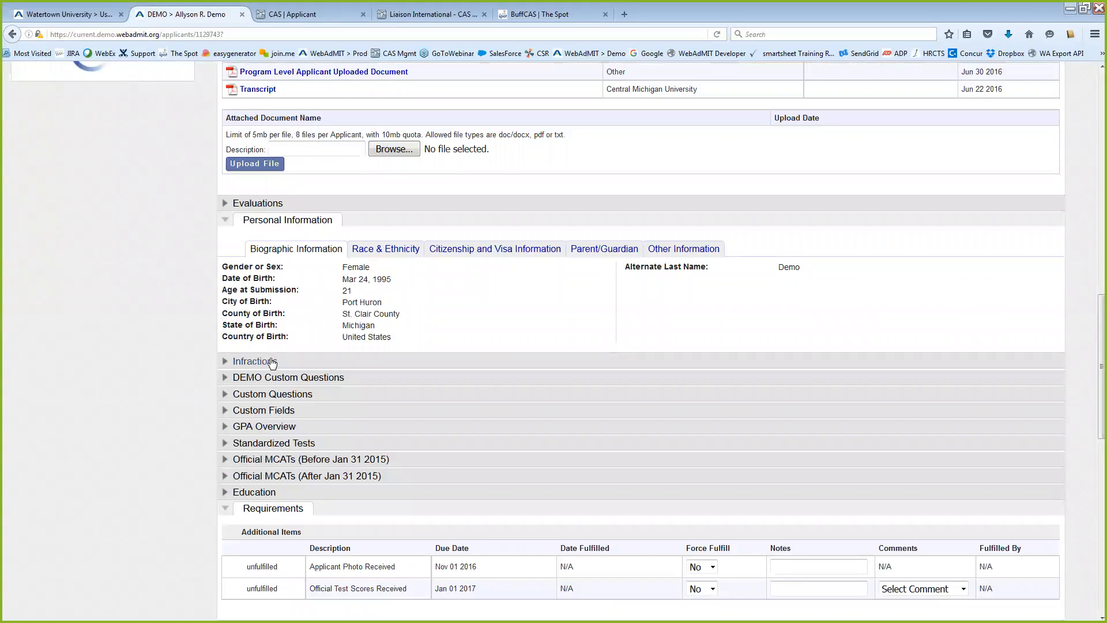
{"action": "scroll", "coordinate": [183, 270], "scroll_direction": "down", "scroll_amount": 5}
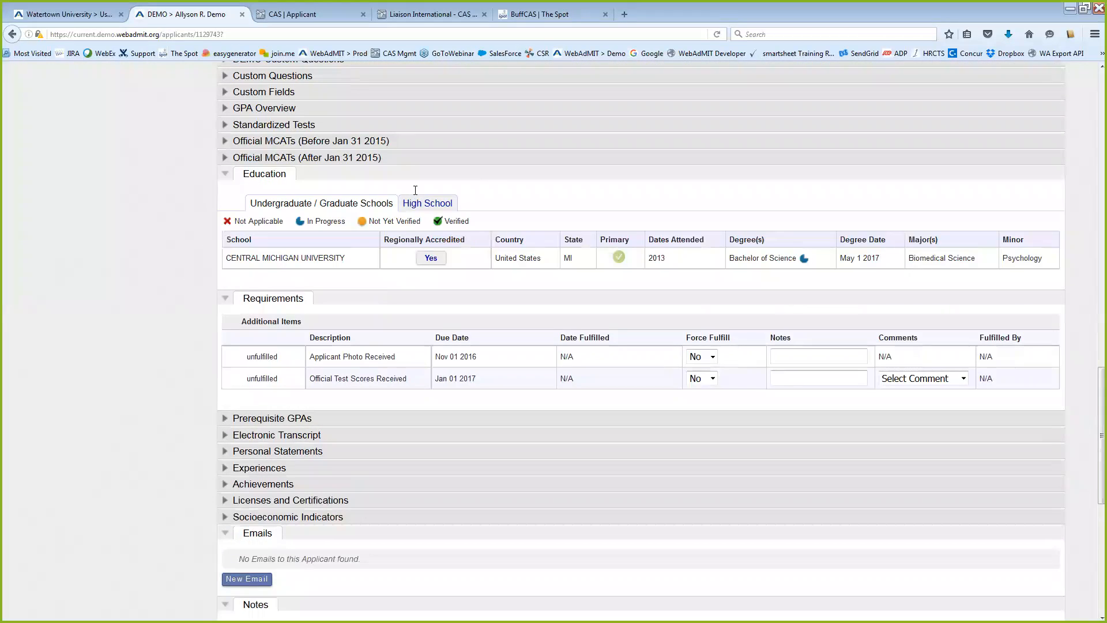
{"action": "scroll", "coordinate": [285, 313], "scroll_direction": "down", "scroll_amount": 5}
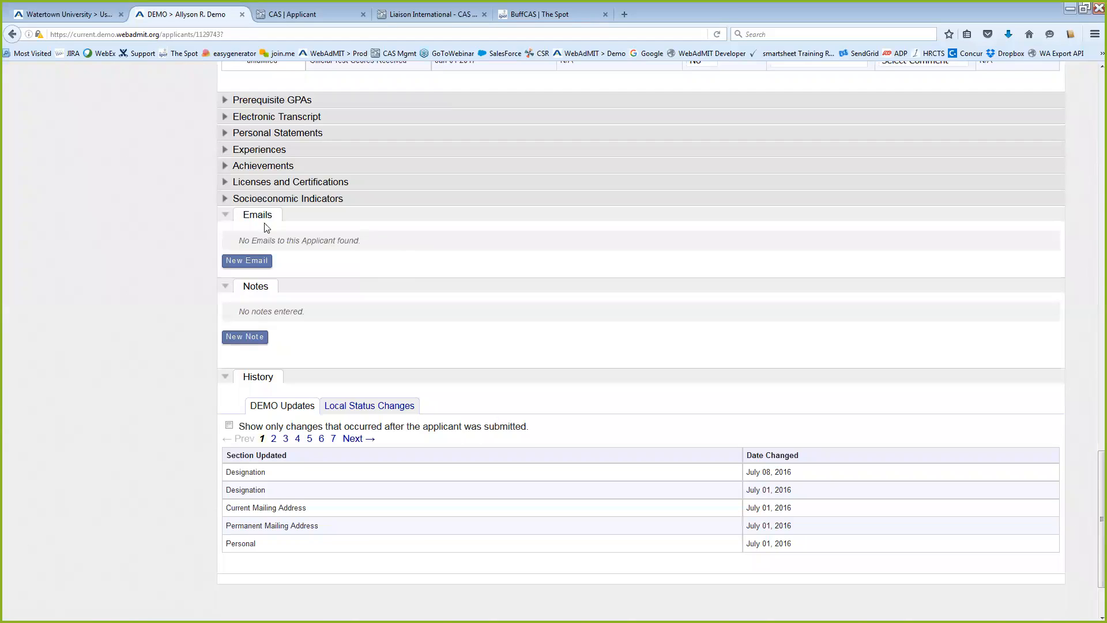
Step: View the new email form for this applicant and return to the record without sending anything
{"action": "left_click", "coordinate": [246, 265]}
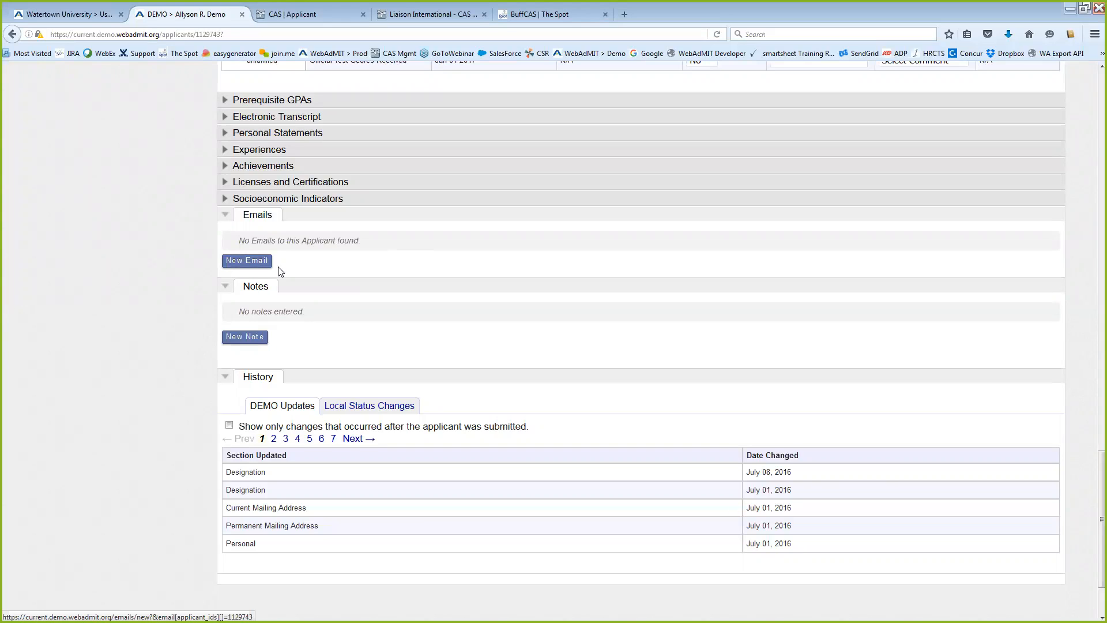
{"action": "left_click", "coordinate": [247, 266]}
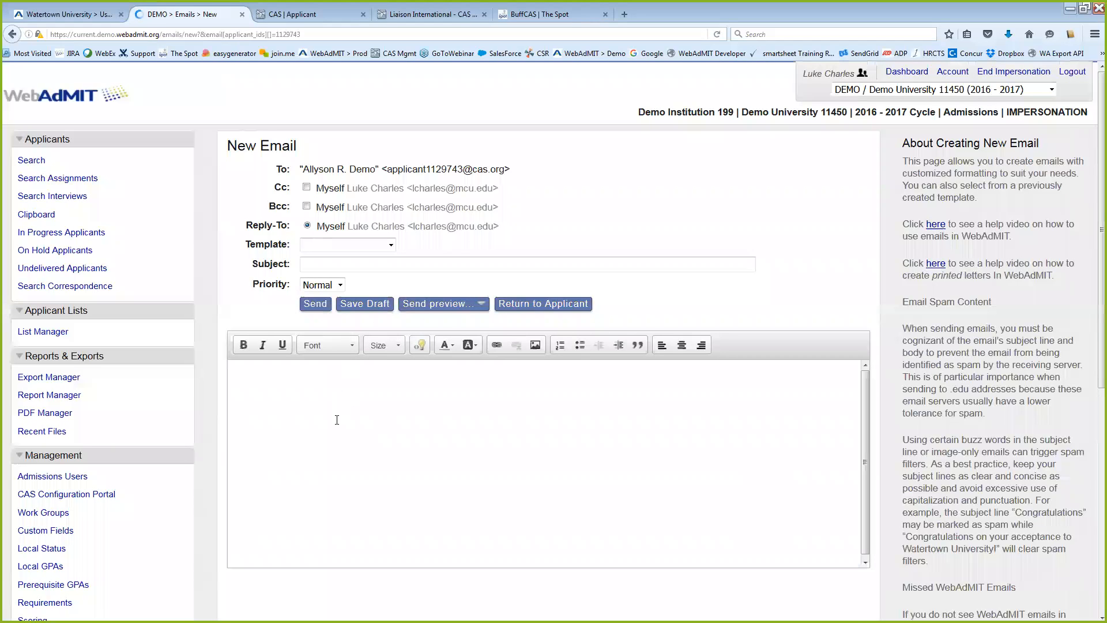
{"action": "left_click", "coordinate": [12, 34]}
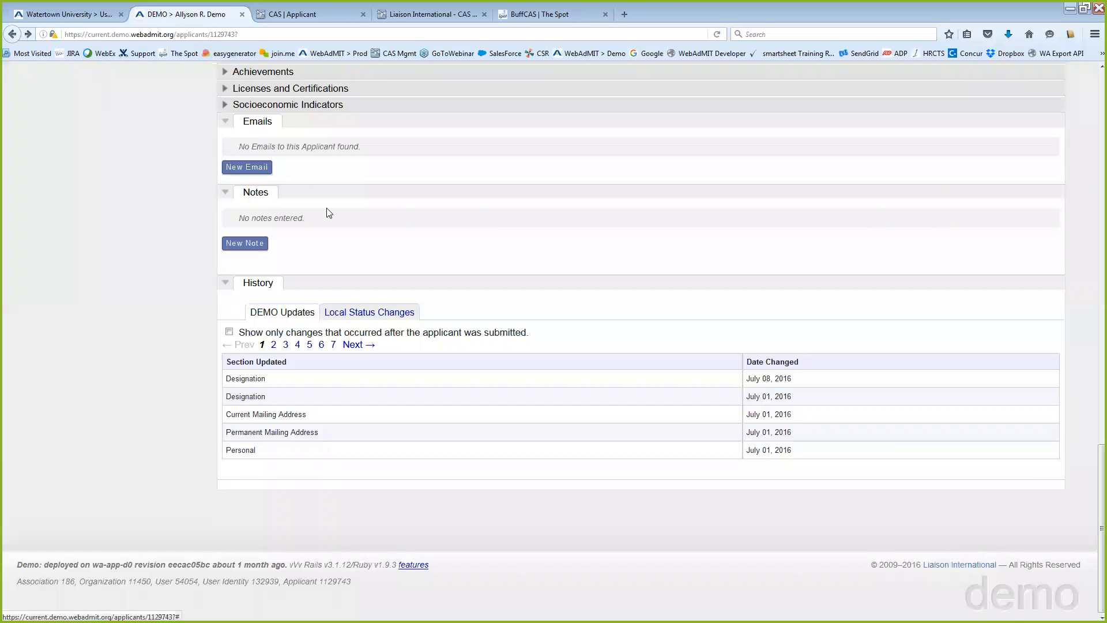
Step: View and cancel the applicant's new note form, and show the Local Status Changes history
{"action": "left_click", "coordinate": [261, 244]}
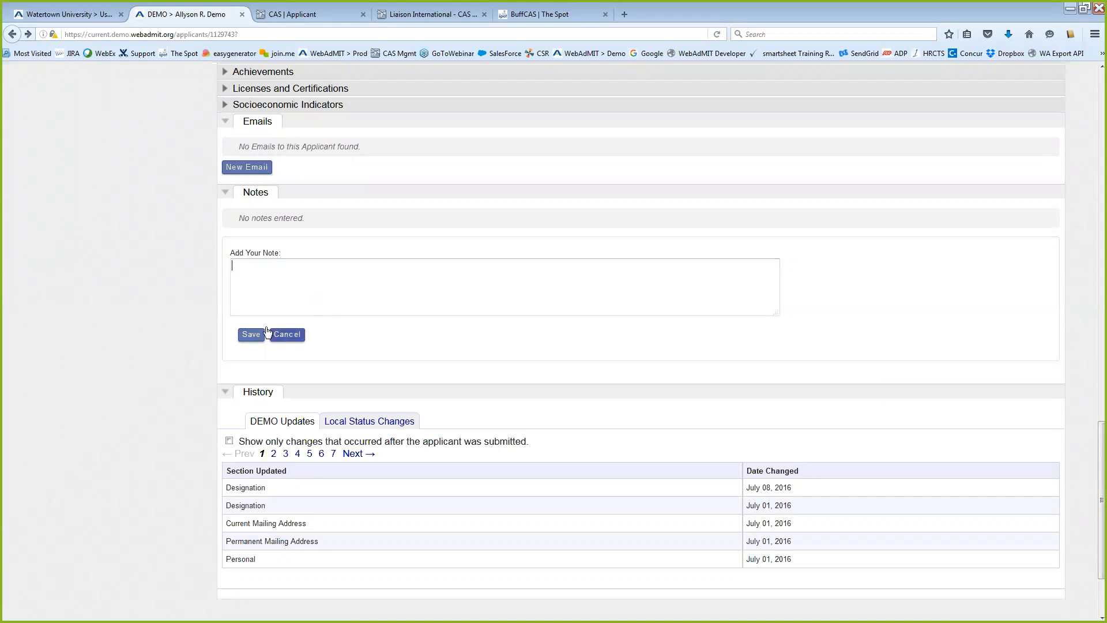
{"action": "left_click", "coordinate": [287, 336]}
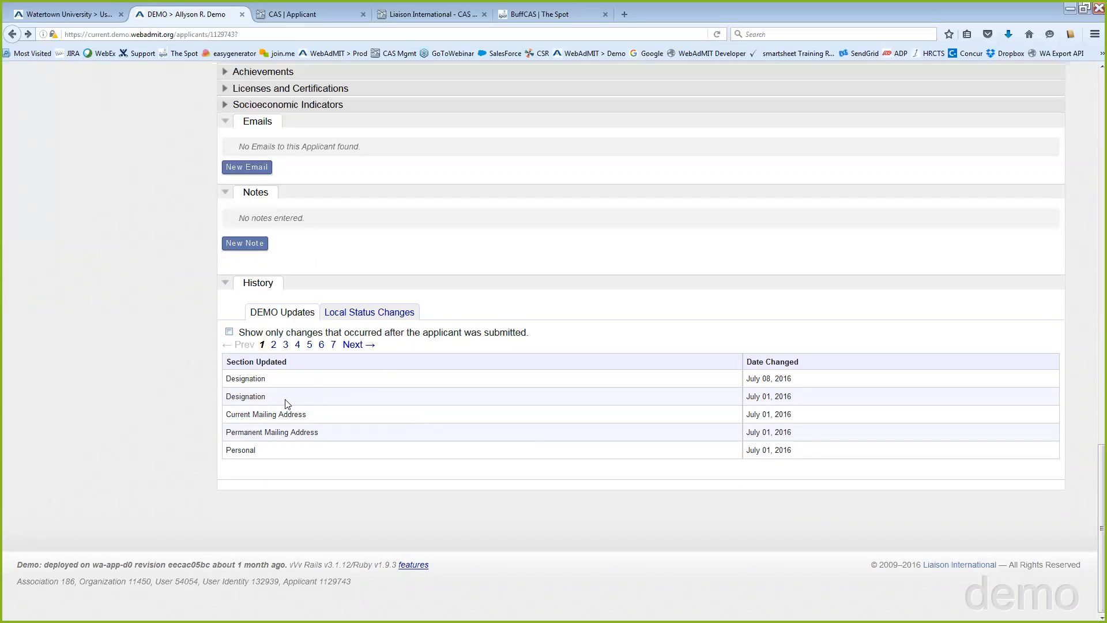
{"action": "left_click", "coordinate": [365, 317]}
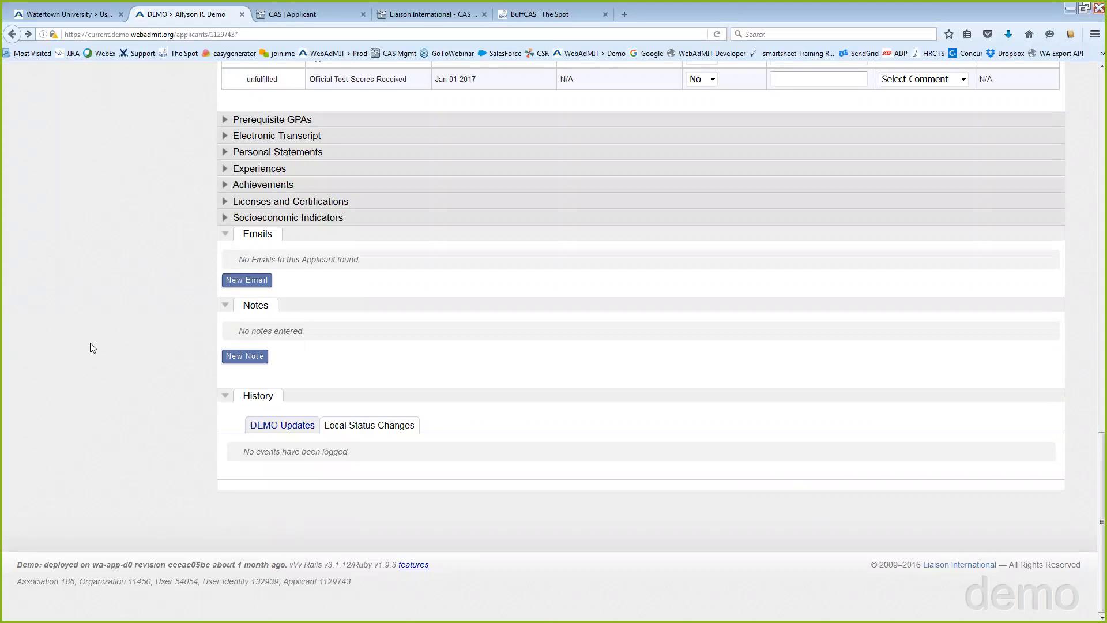
Step: Revisit the applicant's Scoring and Assignments sections, and open the Assignment Types management page
{"action": "scroll", "coordinate": [90, 342], "scroll_direction": "up", "scroll_amount": 15}
{"action": "scroll", "coordinate": [217, 368], "scroll_direction": "down", "scroll_amount": 4}
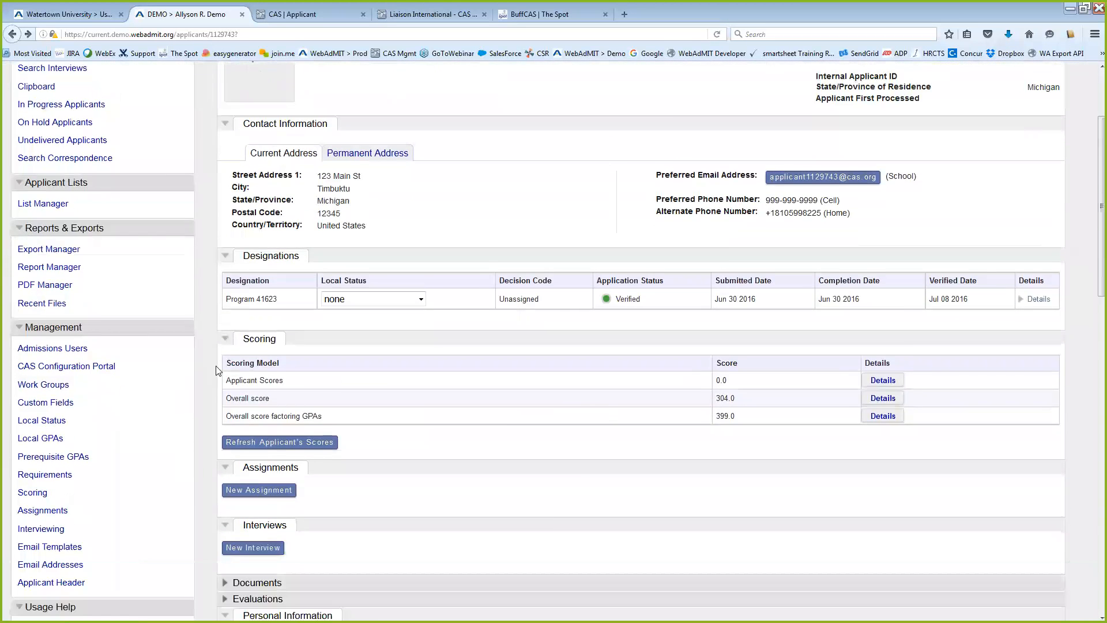
{"action": "scroll", "coordinate": [219, 373], "scroll_direction": "down", "scroll_amount": 2}
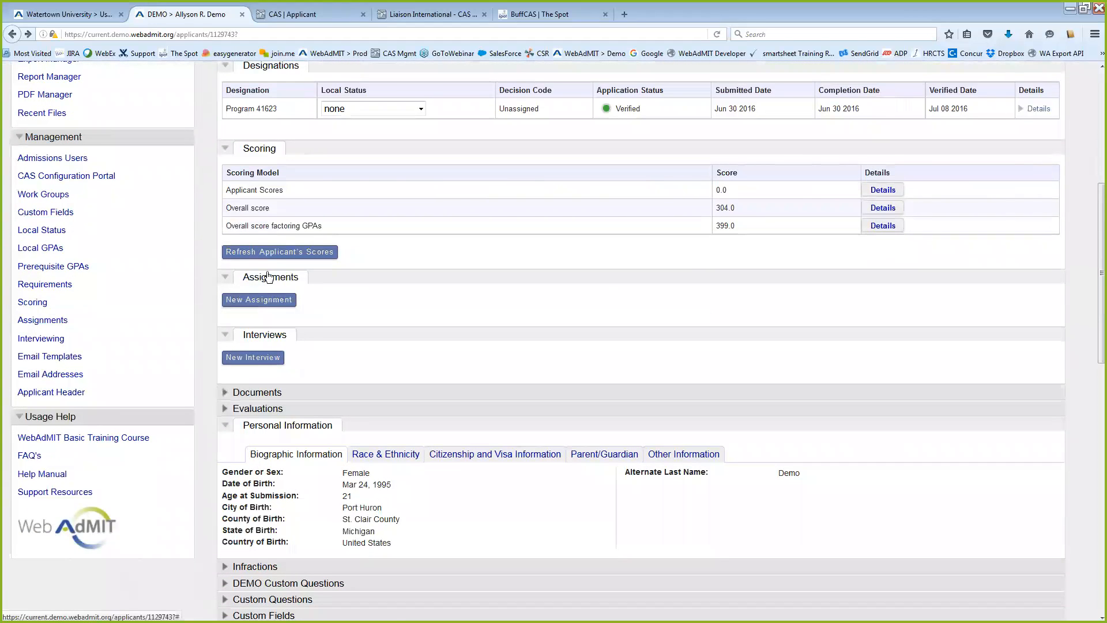
{"action": "left_click", "coordinate": [58, 323]}
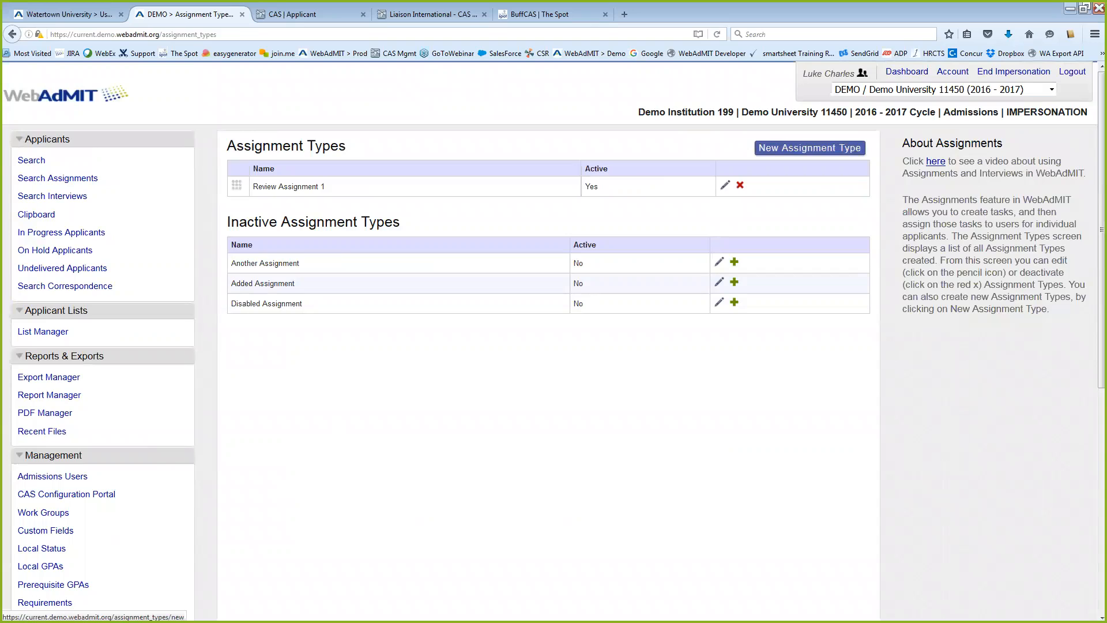
Step: Open Review Assignment 1 for editing and examine its programs, questions, overall scoring, remarks and instructions
{"action": "left_click", "coordinate": [810, 148]}
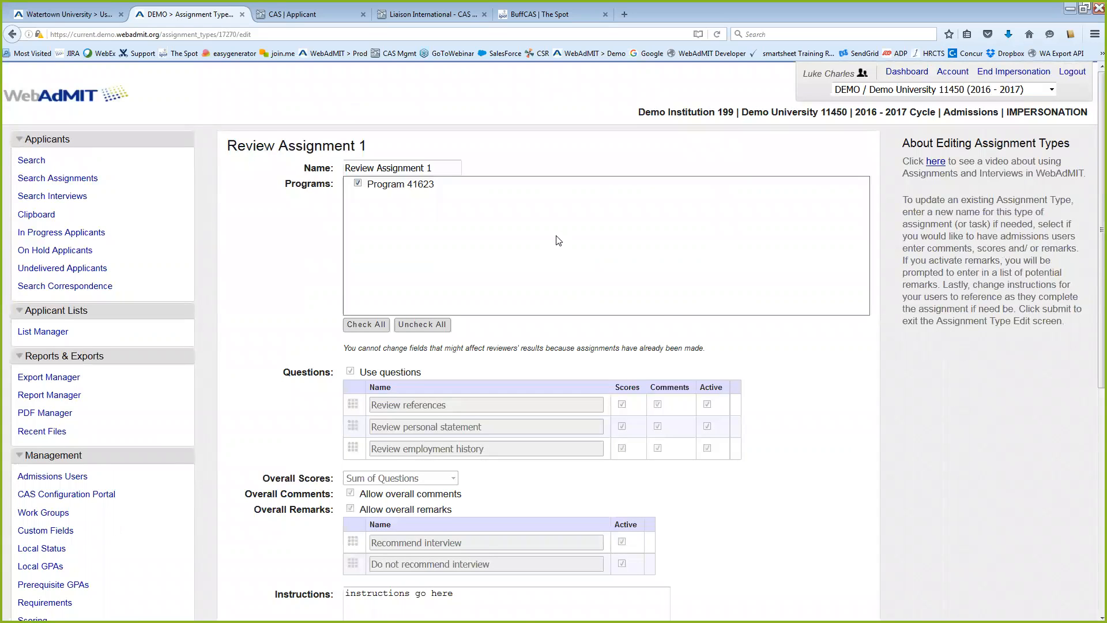
{"action": "scroll", "coordinate": [558, 240], "scroll_direction": "down", "scroll_amount": 2}
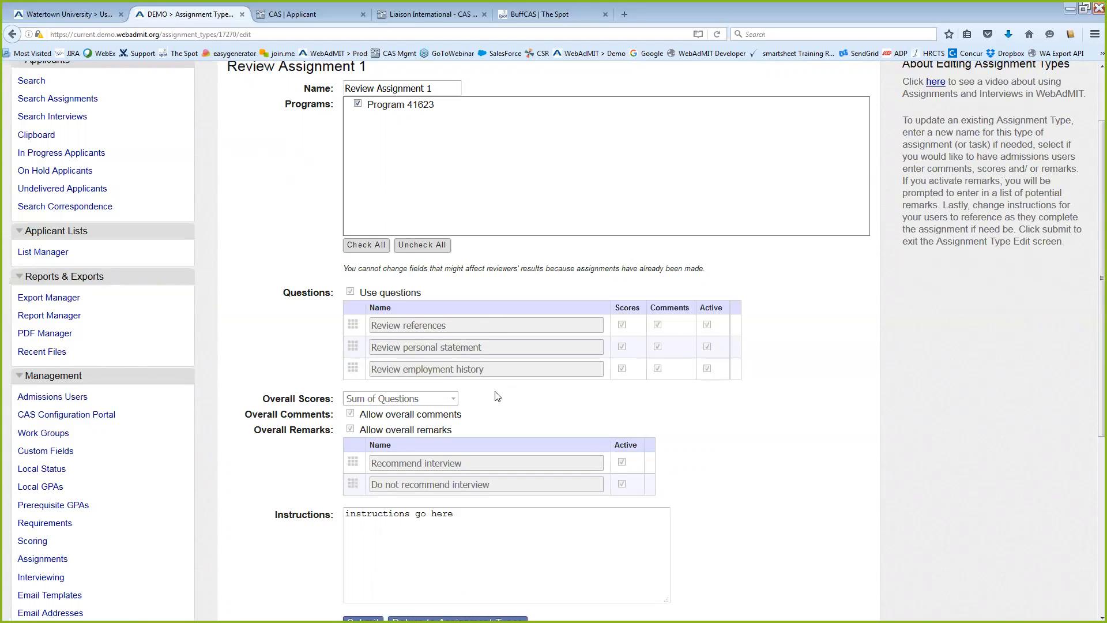
{"action": "scroll", "coordinate": [496, 395], "scroll_direction": "down", "scroll_amount": 3}
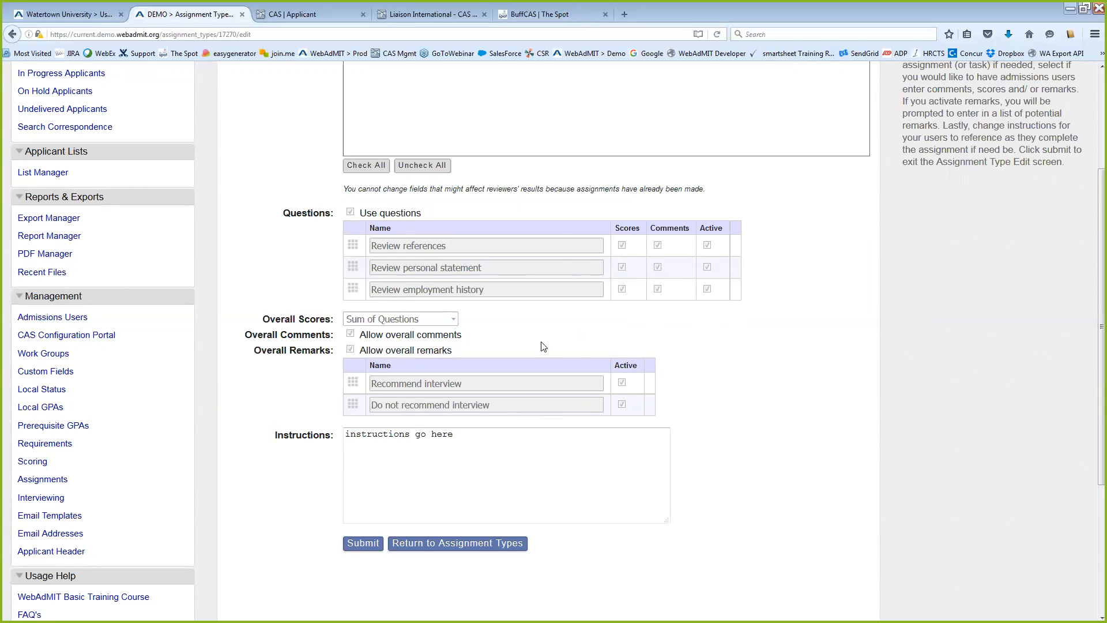
Step: Review the rest of the Review Assignment 1 settings and return to the applicant's record without submitting changes
{"action": "scroll", "coordinate": [543, 404], "scroll_direction": "up", "scroll_amount": 3}
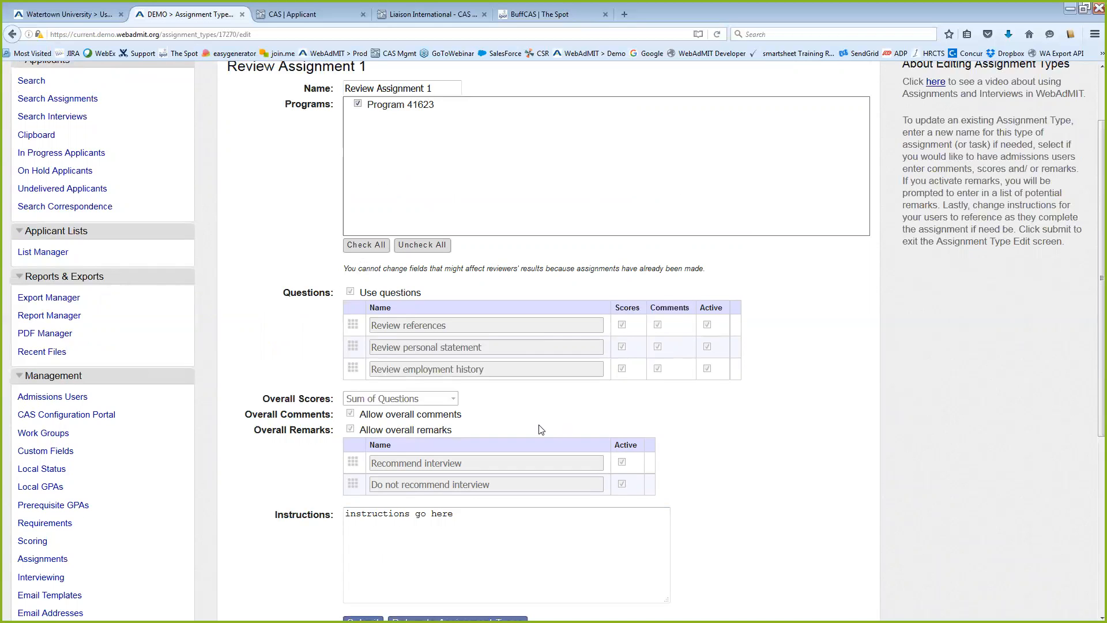
{"action": "scroll", "coordinate": [115, 79], "scroll_direction": "up", "scroll_amount": 1}
{"action": "scroll", "coordinate": [115, 80], "scroll_direction": "up", "scroll_amount": 2}
{"action": "left_click", "coordinate": [12, 34]}
{"action": "left_click", "coordinate": [13, 34]}
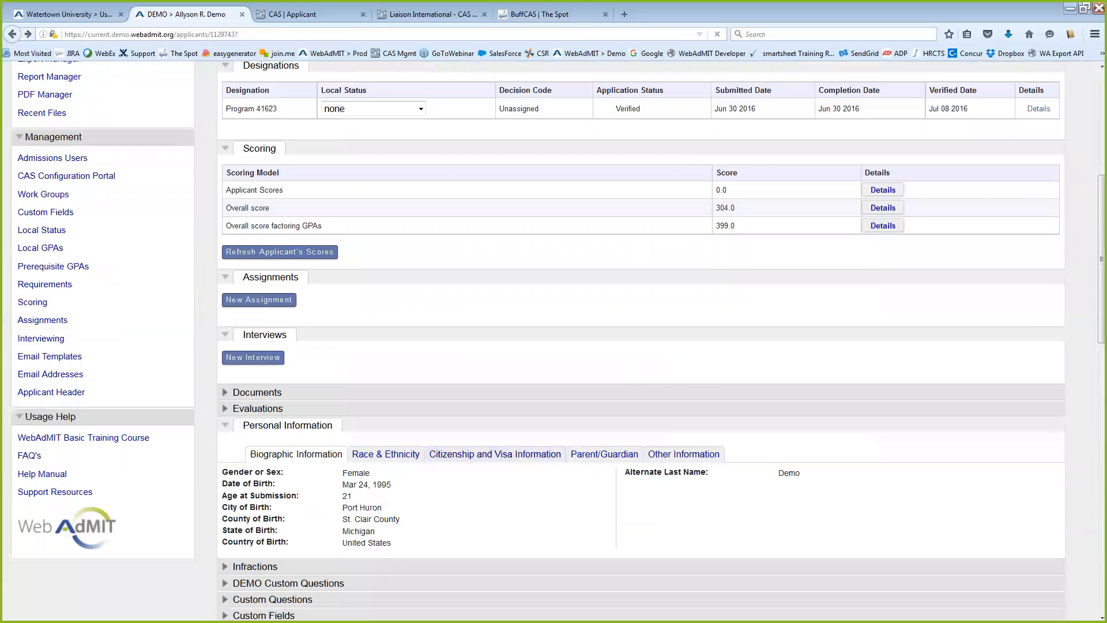
Step: Create a new Review Assignment 1 for the applicant, assigned to the first listed reviewer and due October 31, 2016
{"action": "left_click", "coordinate": [266, 303]}
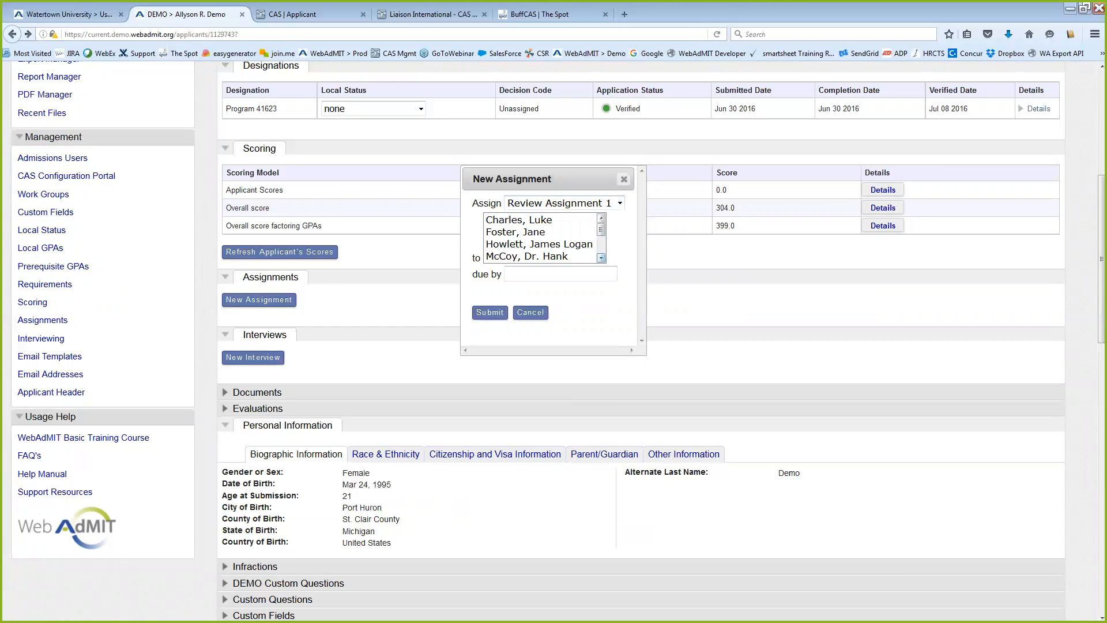
{"action": "left_click", "coordinate": [574, 220]}
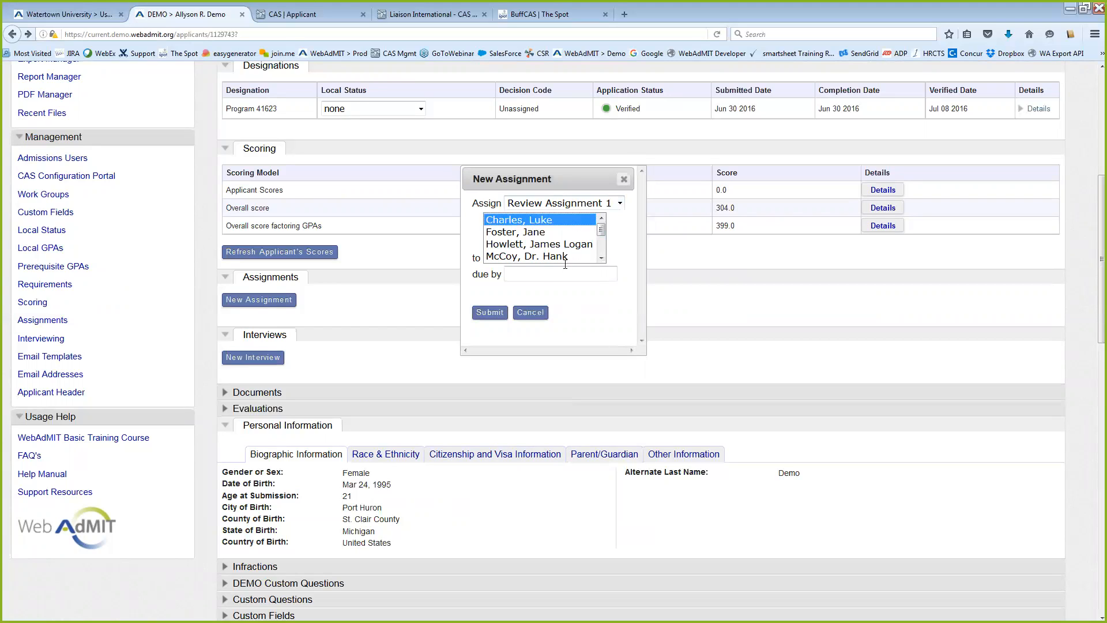
{"action": "left_click", "coordinate": [529, 274]}
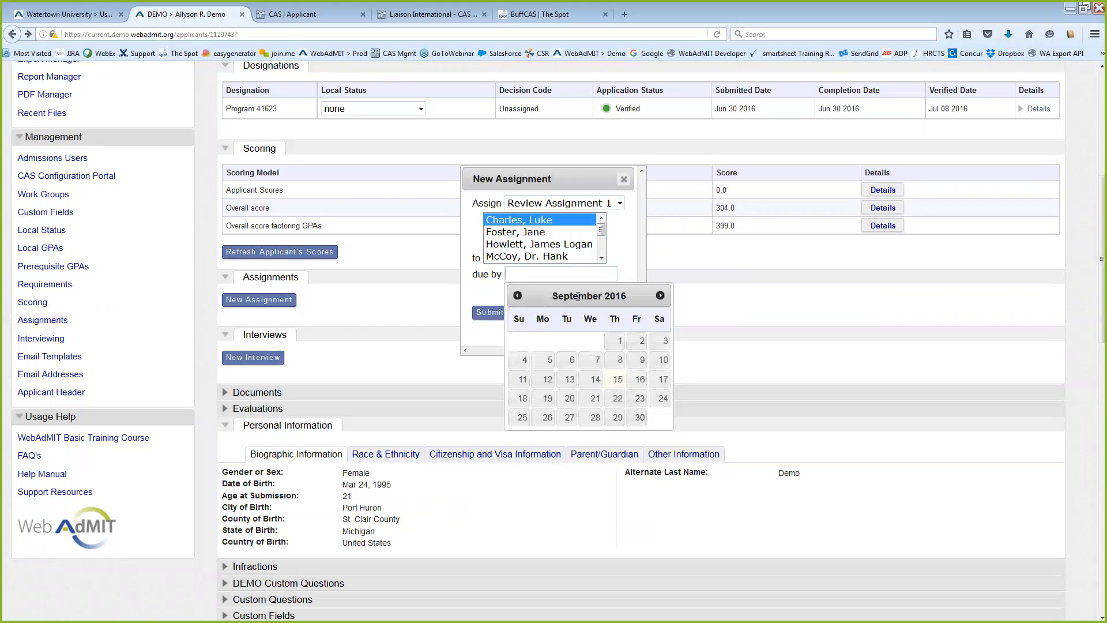
{"action": "left_click", "coordinate": [660, 296]}
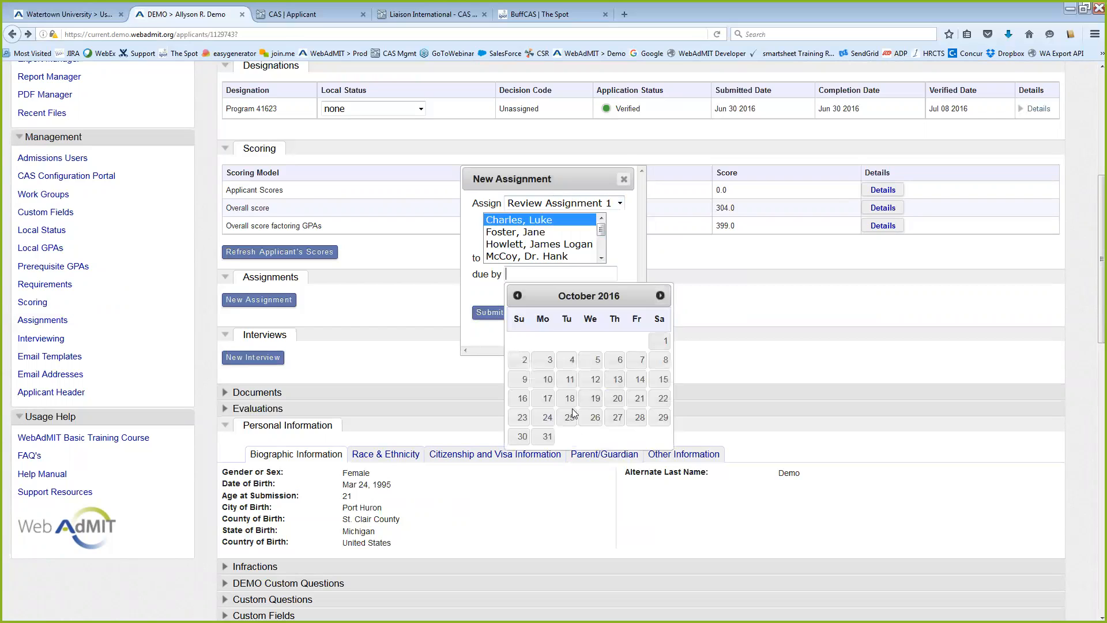
{"action": "left_click", "coordinate": [547, 435]}
{"action": "left_click", "coordinate": [491, 313]}
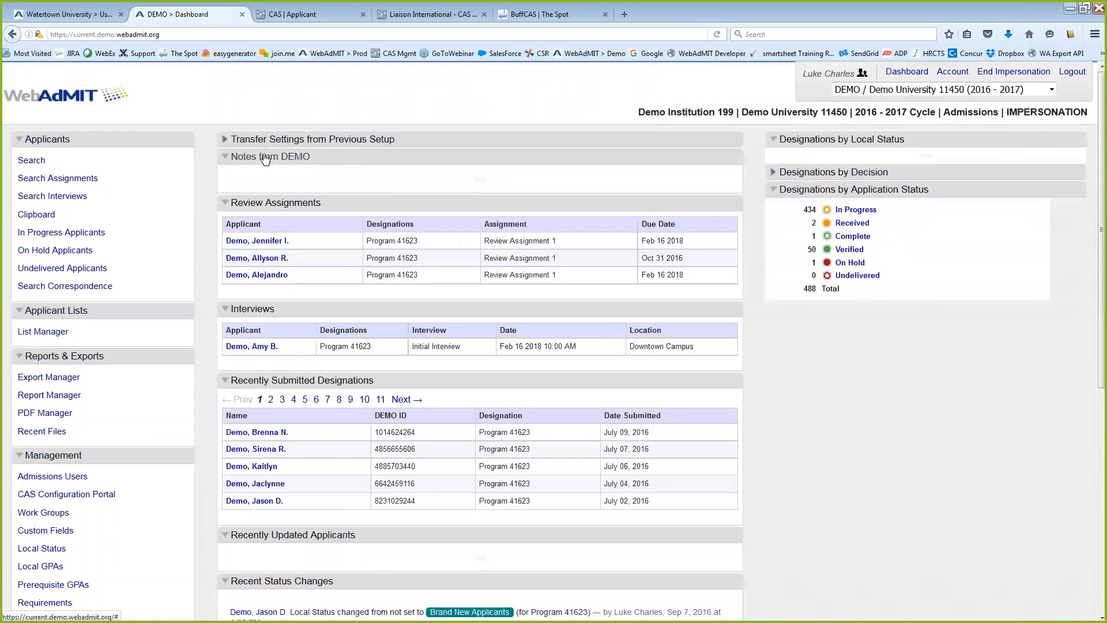
Step: Collapse Notes from DEMO on the dashboard and open the record of the applicant whose review is due Oct 31 2016
{"action": "left_click", "coordinate": [265, 156]}
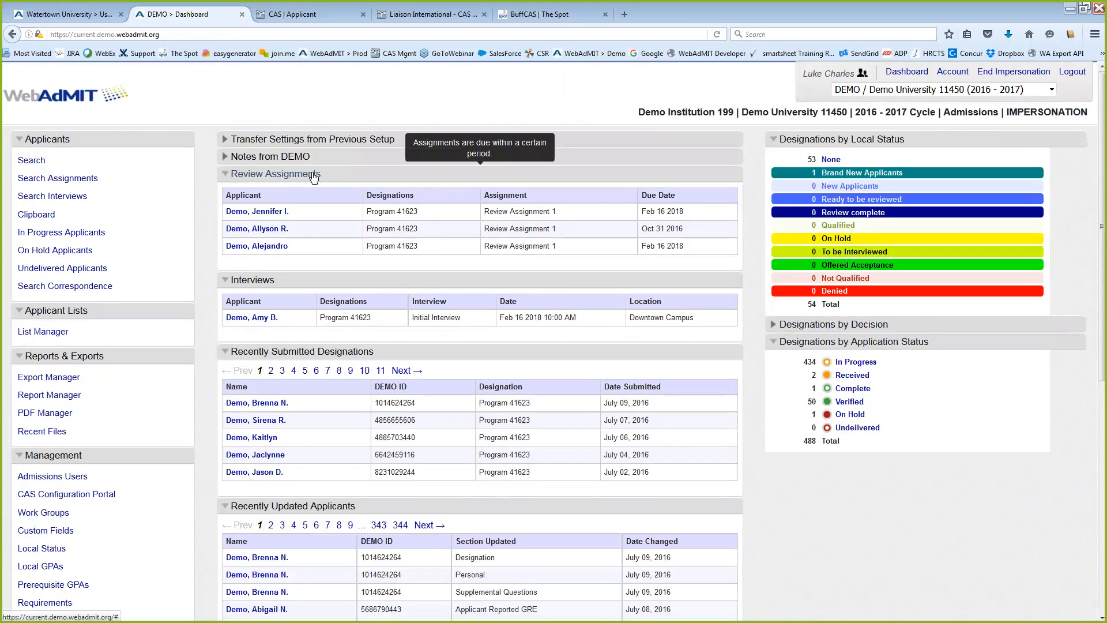
{"action": "left_click", "coordinate": [275, 230]}
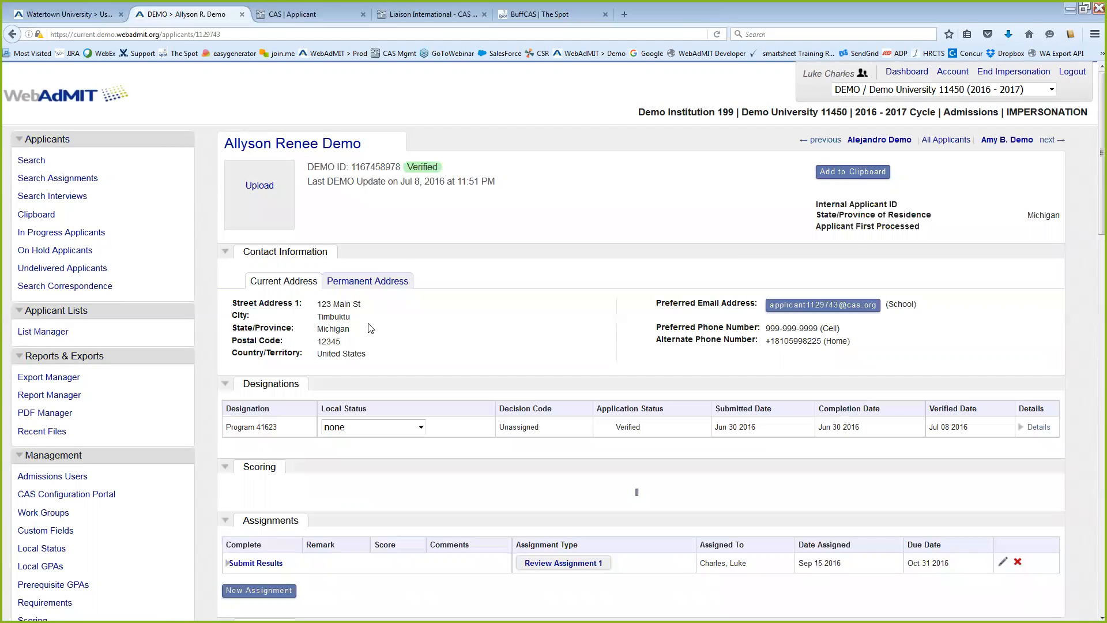
{"action": "scroll", "coordinate": [393, 264], "scroll_direction": "down", "scroll_amount": 5}
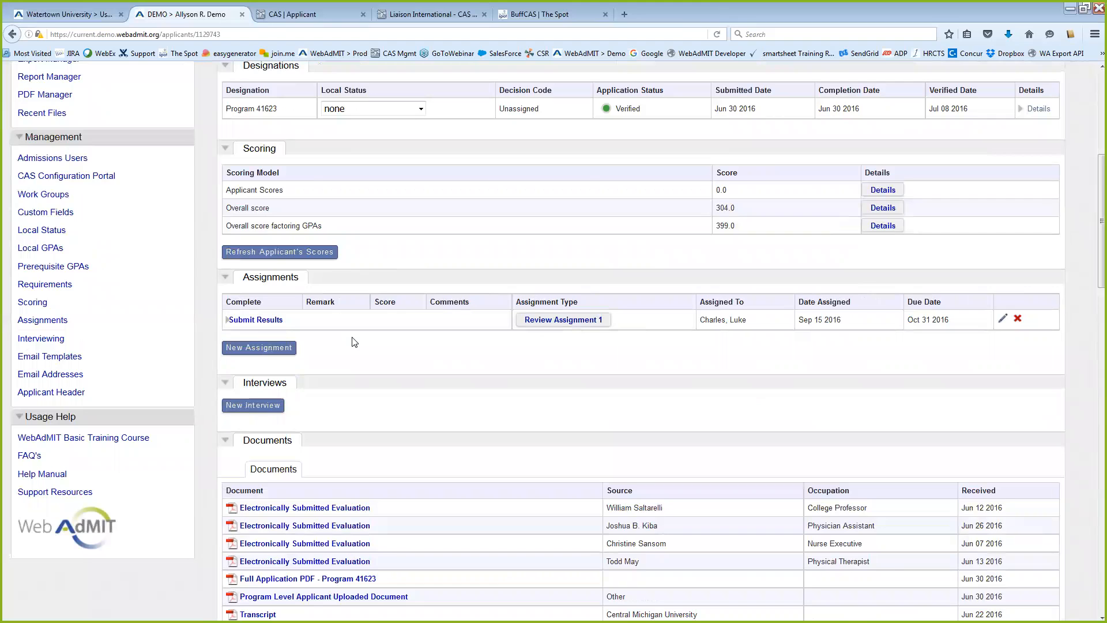
Step: Open the results form for the applicant's Review Assignment 1 and move the form aside to uncover the record
{"action": "left_click", "coordinate": [253, 320]}
{"action": "left_click", "coordinate": [476, 190]}
{"action": "left_click", "coordinate": [475, 217]}
{"action": "left_click", "coordinate": [489, 244]}
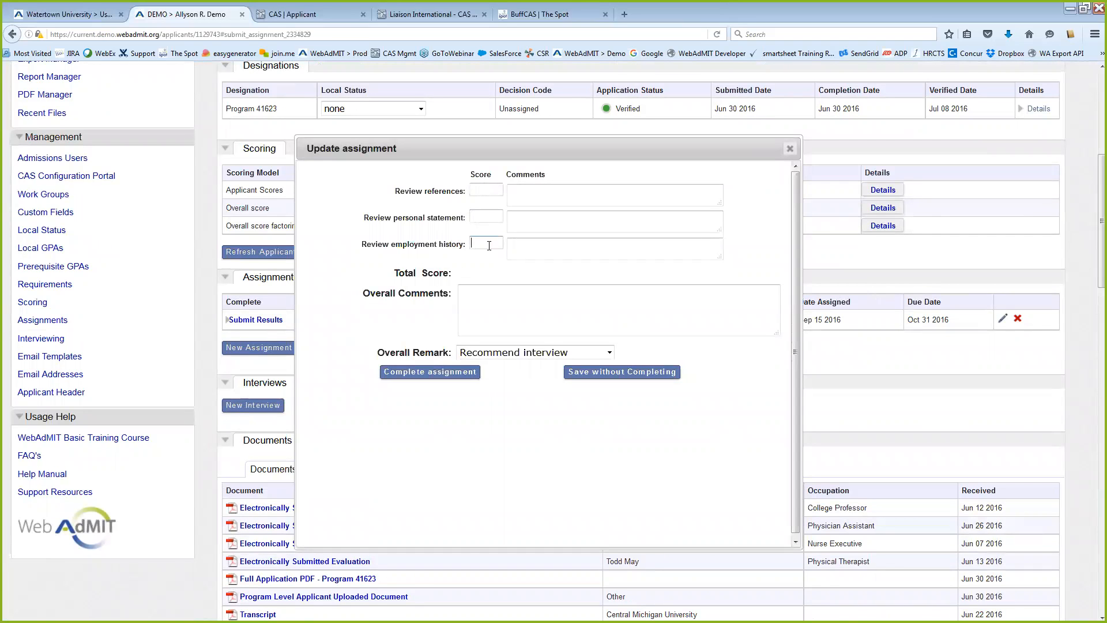
{"action": "left_click", "coordinate": [486, 190]}
{"action": "left_click_drag", "start_coordinate": [473, 150], "coordinate": [728, 101]}
Step: Examine the applicant's record behind the open assignment form, from documents to history, and expand the Custom Fields section
{"action": "scroll", "coordinate": [347, 319], "scroll_direction": "down", "scroll_amount": 3}
{"action": "scroll", "coordinate": [347, 319], "scroll_direction": "down", "scroll_amount": 15}
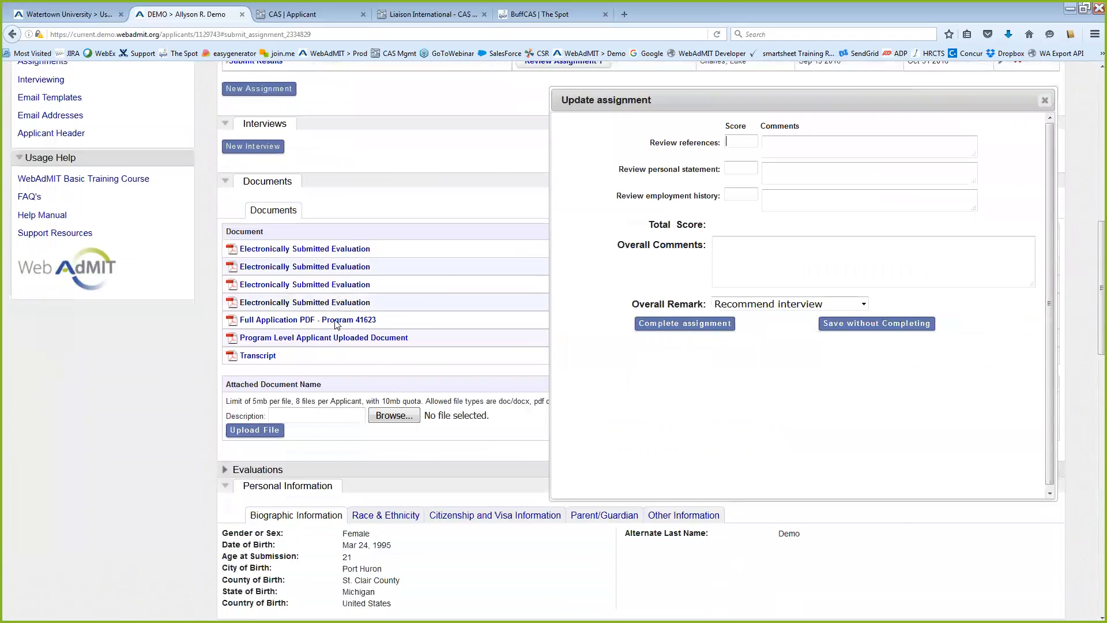
{"action": "scroll", "coordinate": [329, 367], "scroll_direction": "down", "scroll_amount": 8}
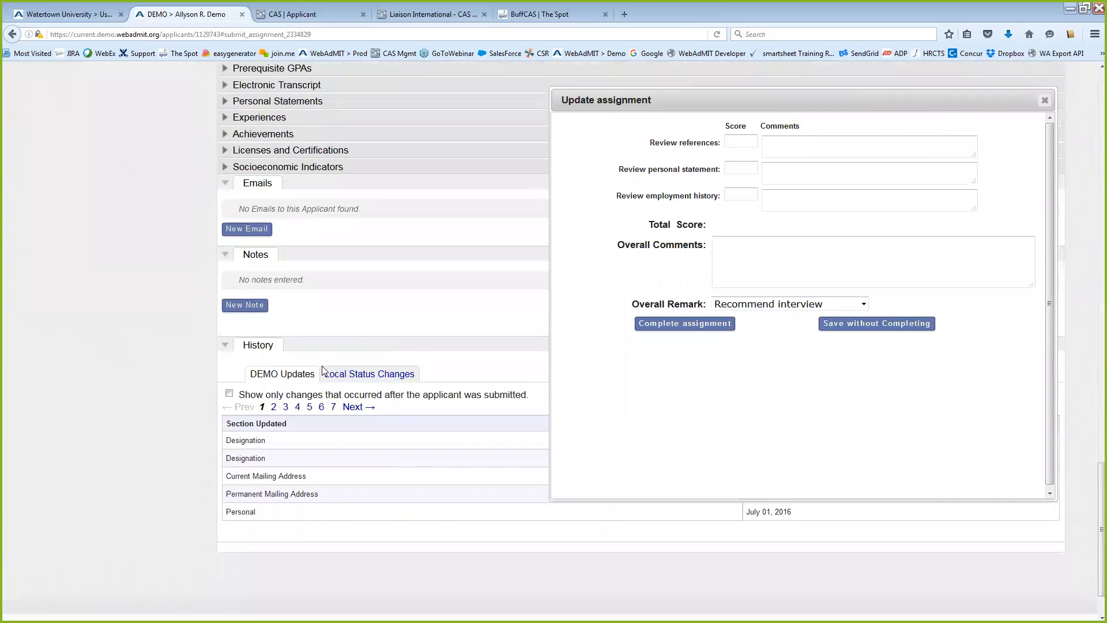
{"action": "scroll", "coordinate": [321, 362], "scroll_direction": "up", "scroll_amount": 12}
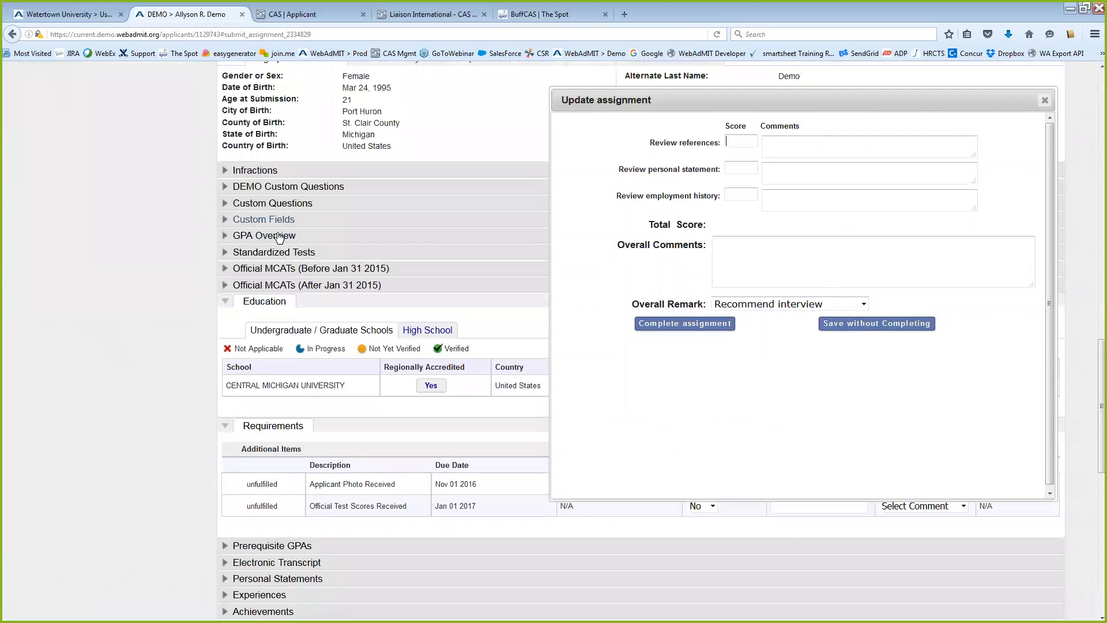
{"action": "left_click", "coordinate": [282, 223]}
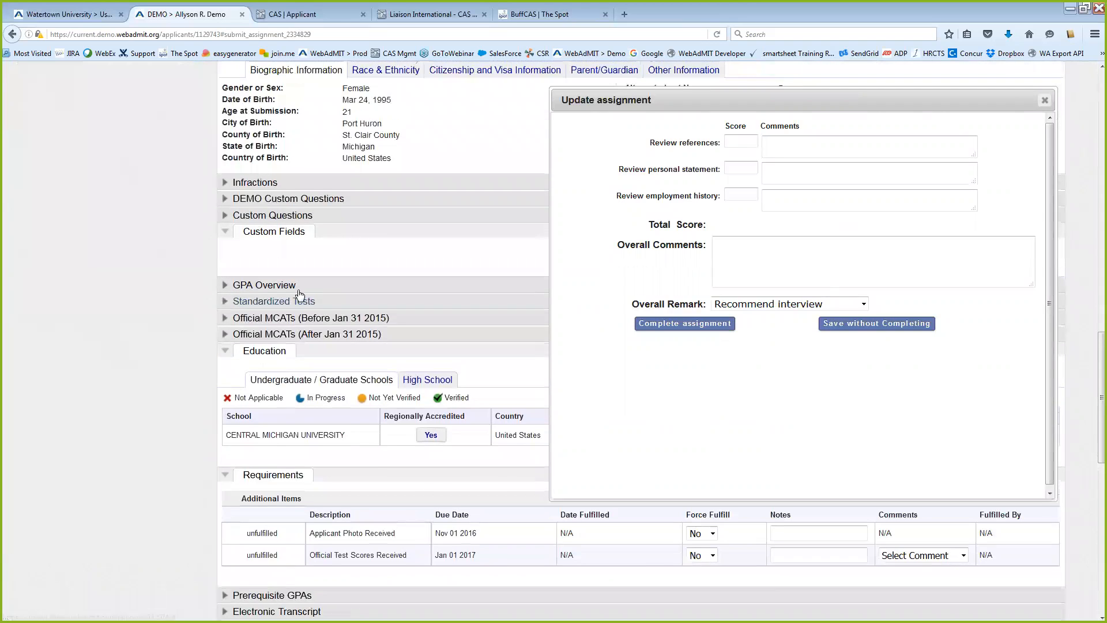
{"action": "scroll", "coordinate": [311, 326], "scroll_direction": "up", "scroll_amount": 5}
{"action": "scroll", "coordinate": [455, 350], "scroll_direction": "up", "scroll_amount": 14}
Step: Score Review references as 7 with the comment "comments go here"
{"action": "left_click", "coordinate": [740, 141]}
{"action": "type", "text": "7"}
{"action": "key", "text": "Tab"}
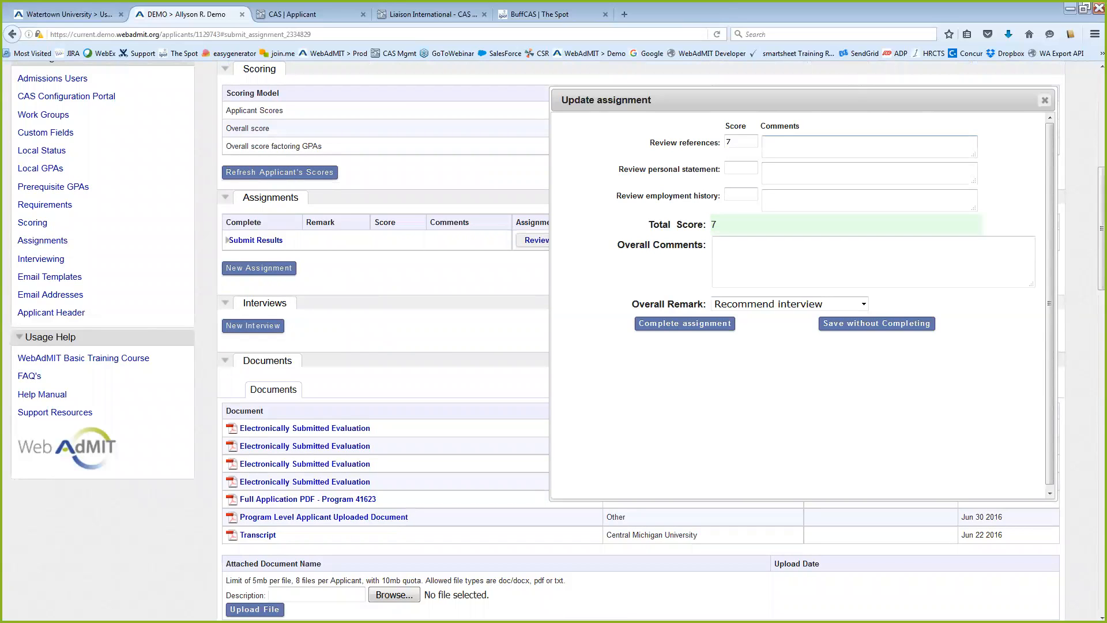
{"action": "type", "text": "comments "}
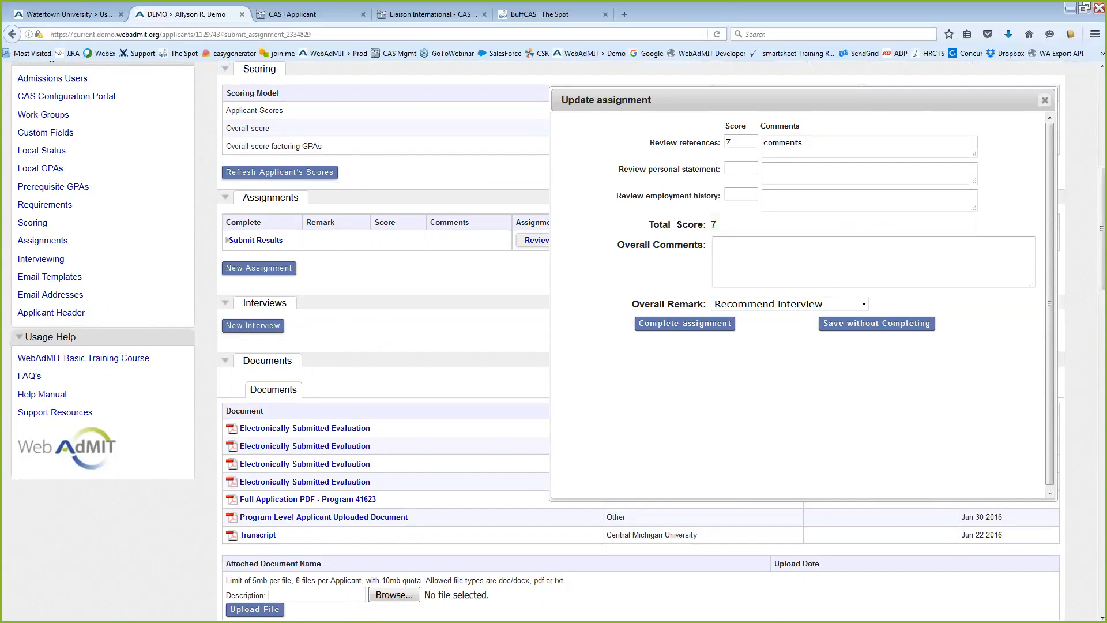
{"action": "type", "text": "go here"}
{"action": "key", "text": "Tab"}
Step: Score Review personal statement as 6 with the comment "test", and Review employment history as 8
{"action": "type", "text": "6"}
{"action": "key", "text": "Tab"}
{"action": "type", "text": "test"}
{"action": "key", "text": "Tab"}
{"action": "key", "text": "Tab"}
{"action": "type", "text": "8"}
{"action": "key", "text": "Tab"}
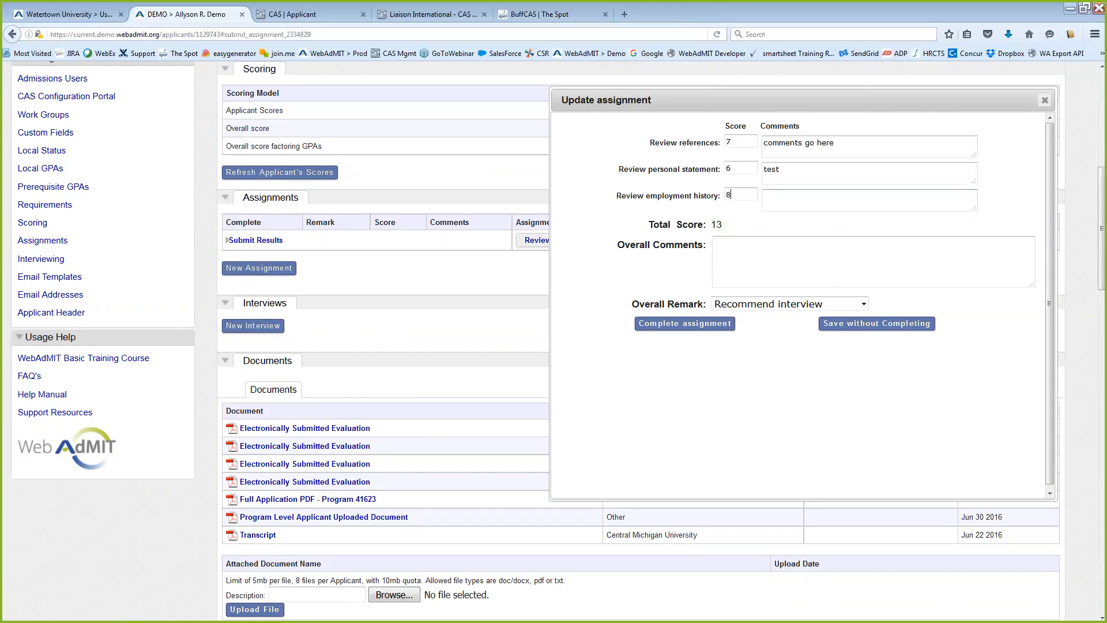
Step: Enter "overall thoughts" as the overall comment, choose the Recommend interview remark, and complete the assignment
{"action": "type", "text": "overall thoughts"}
{"action": "key", "text": "Tab"}
{"action": "key", "text": "alt+Down"}
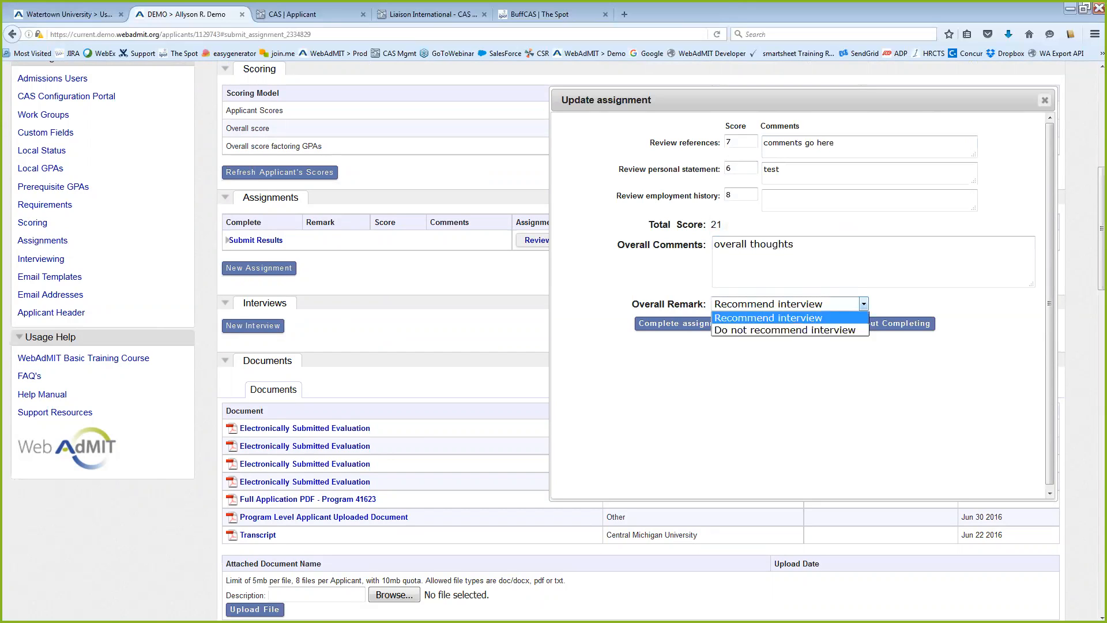
{"action": "key", "text": "Down"}
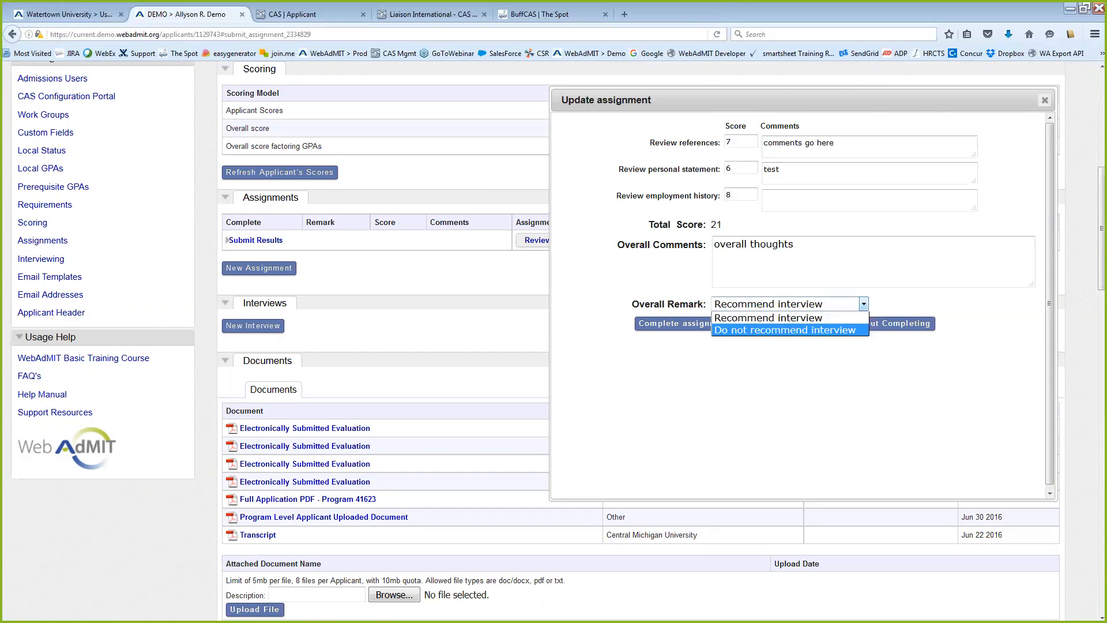
{"action": "key", "text": "Return"}
{"action": "key", "text": "alt+Down"}
{"action": "key", "text": "Up"}
{"action": "key", "text": "Return"}
{"action": "key", "text": "Tab"}
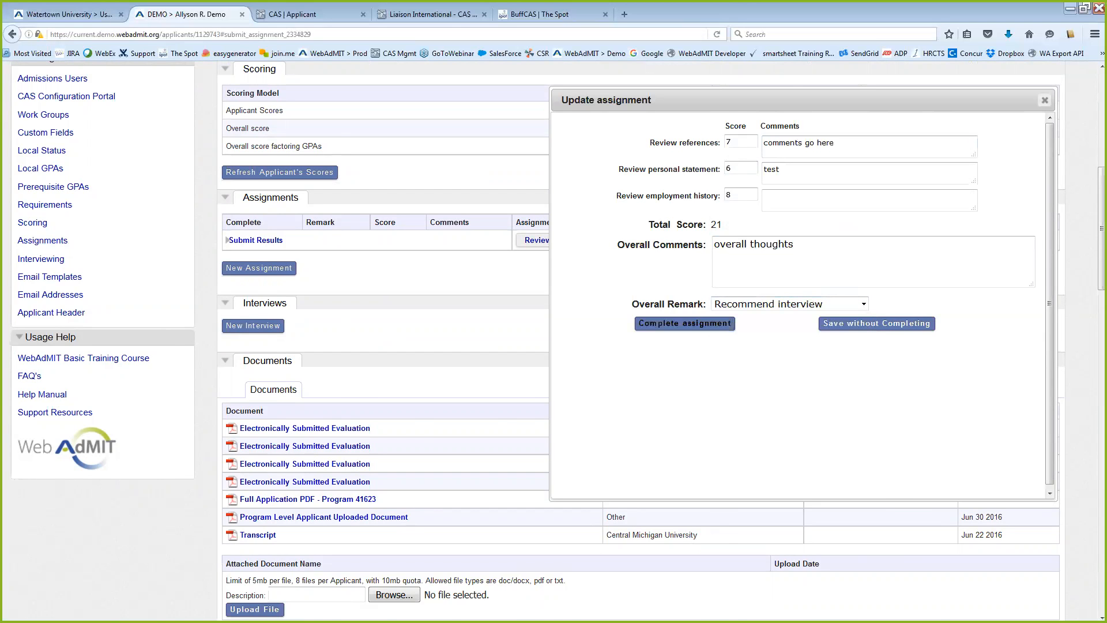
{"action": "key", "text": "Return"}
Step: Check the completed assignment on the applicant's record, and return to the dashboard with Notes from DEMO collapsed
{"action": "scroll", "coordinate": [448, 429], "scroll_direction": "down", "scroll_amount": 1}
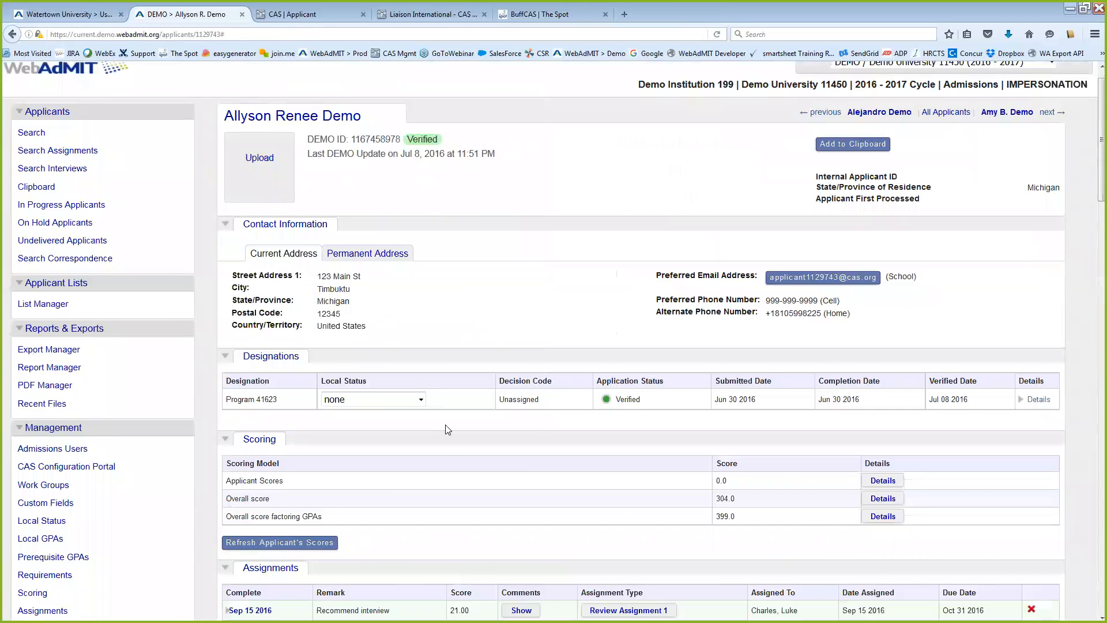
{"action": "scroll", "coordinate": [448, 429], "scroll_direction": "down", "scroll_amount": 2}
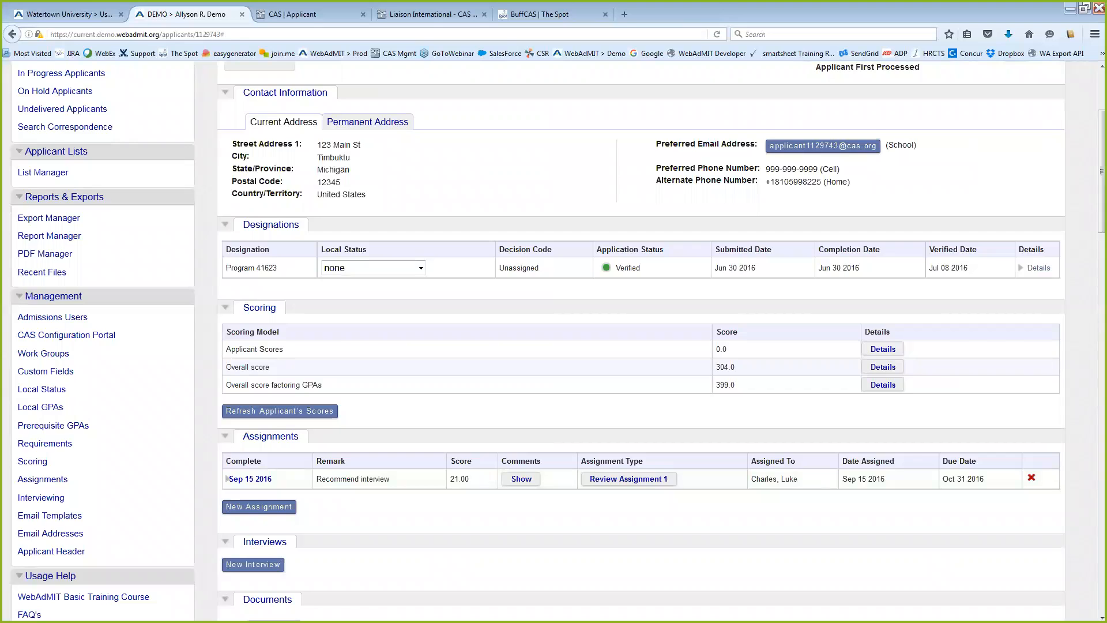
{"action": "scroll", "coordinate": [640, 346], "scroll_direction": "up", "scroll_amount": 4}
{"action": "left_click", "coordinate": [907, 72]}
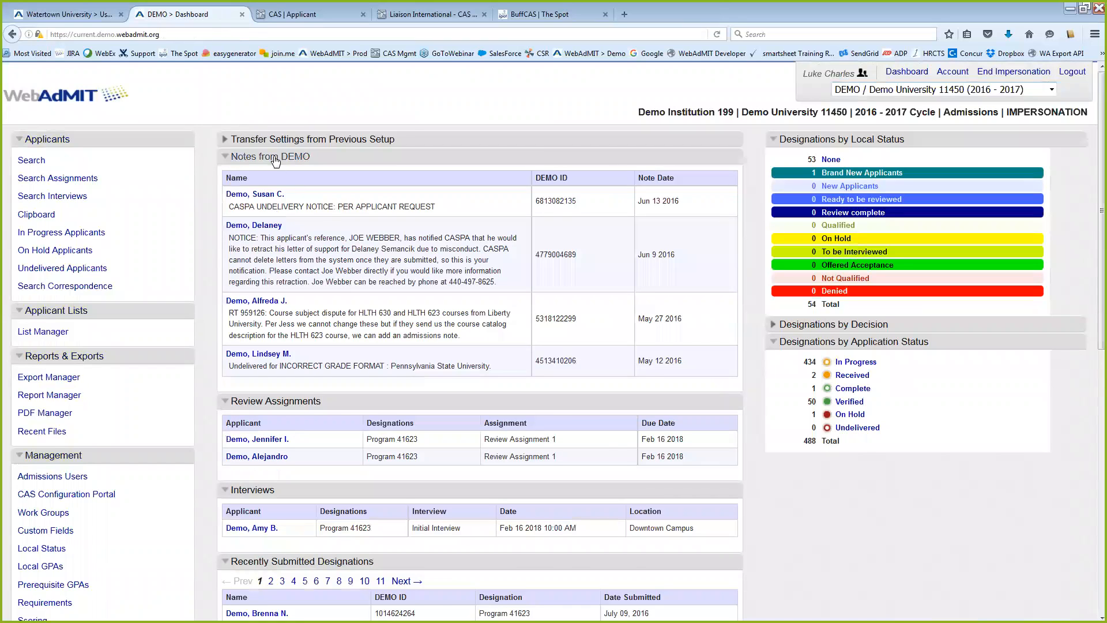
{"action": "left_click", "coordinate": [272, 156]}
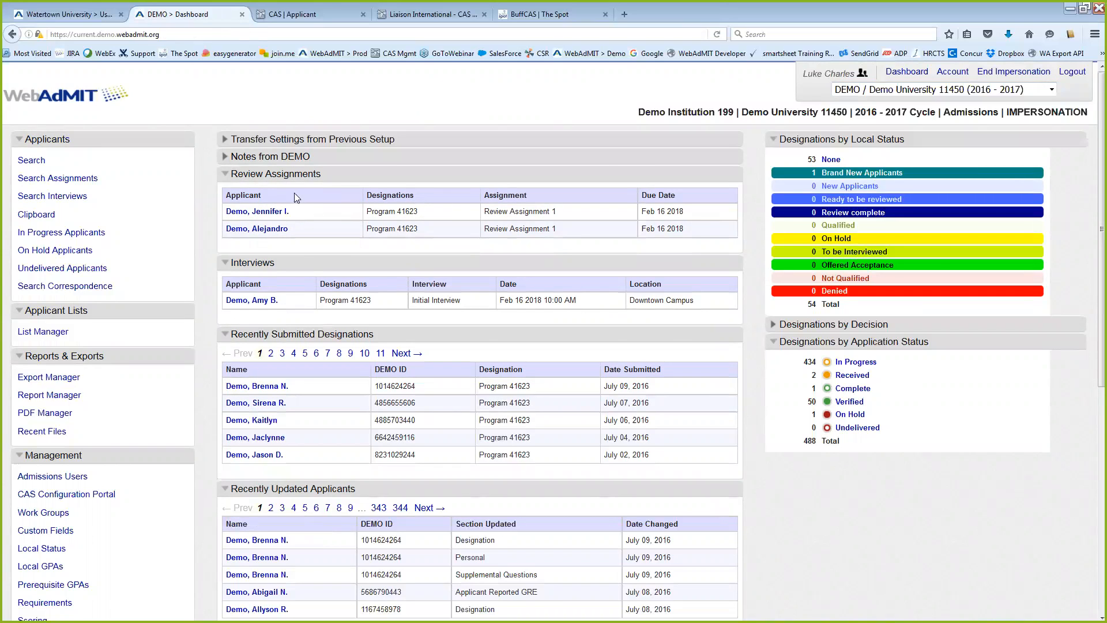
Step: Open the second applicant under Review Assignments, and view and close the assignment's results form without entering anything
{"action": "left_click", "coordinate": [270, 230]}
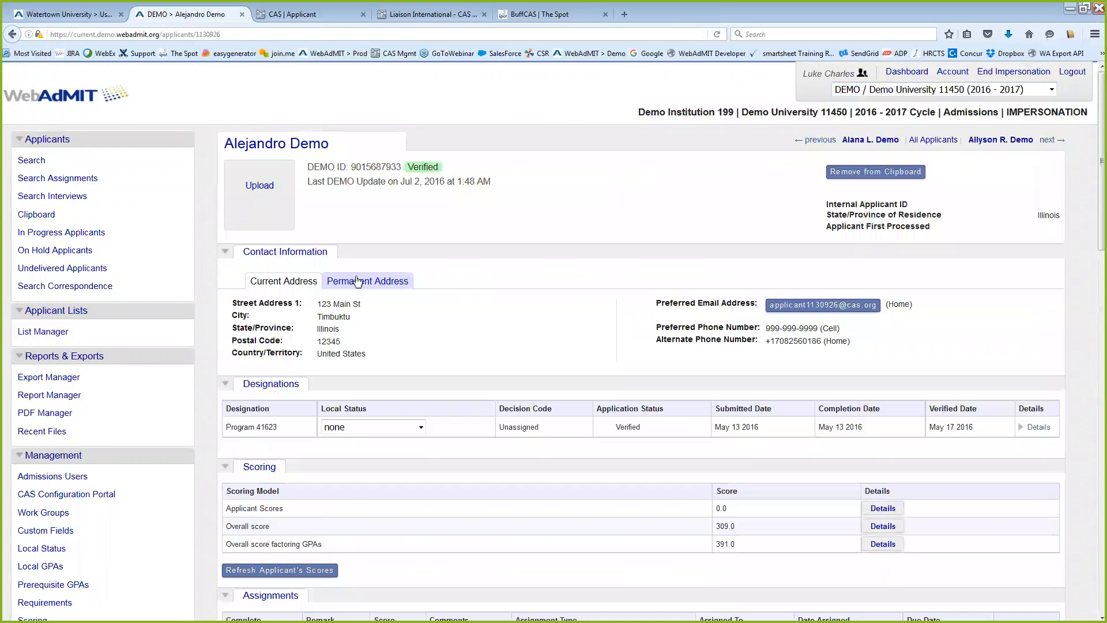
{"action": "scroll", "coordinate": [357, 283], "scroll_direction": "down", "scroll_amount": 5}
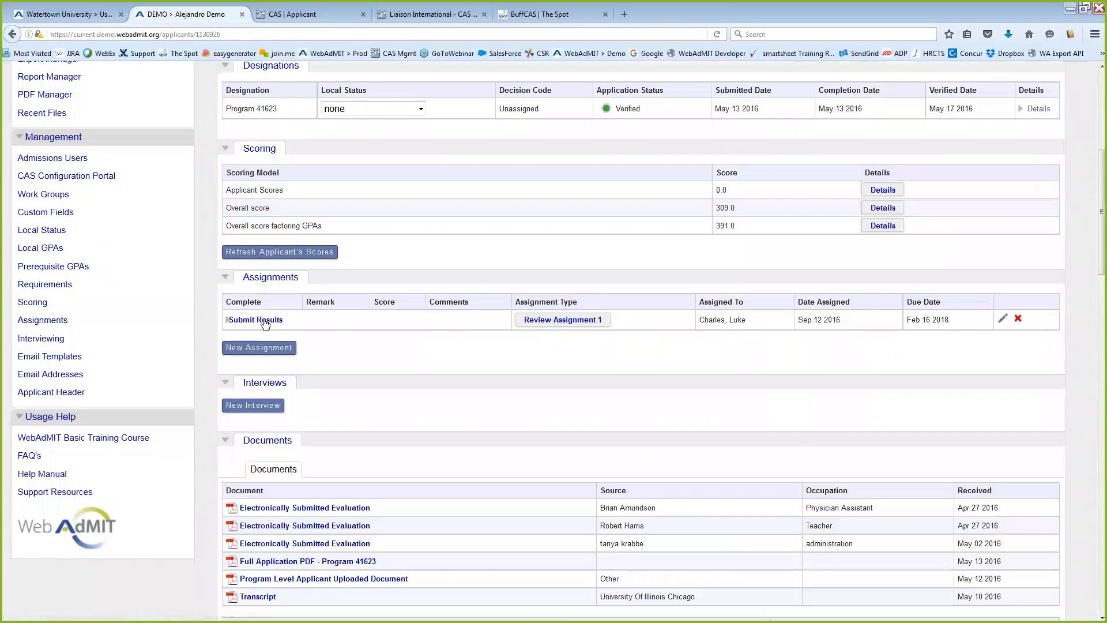
{"action": "left_click", "coordinate": [263, 321]}
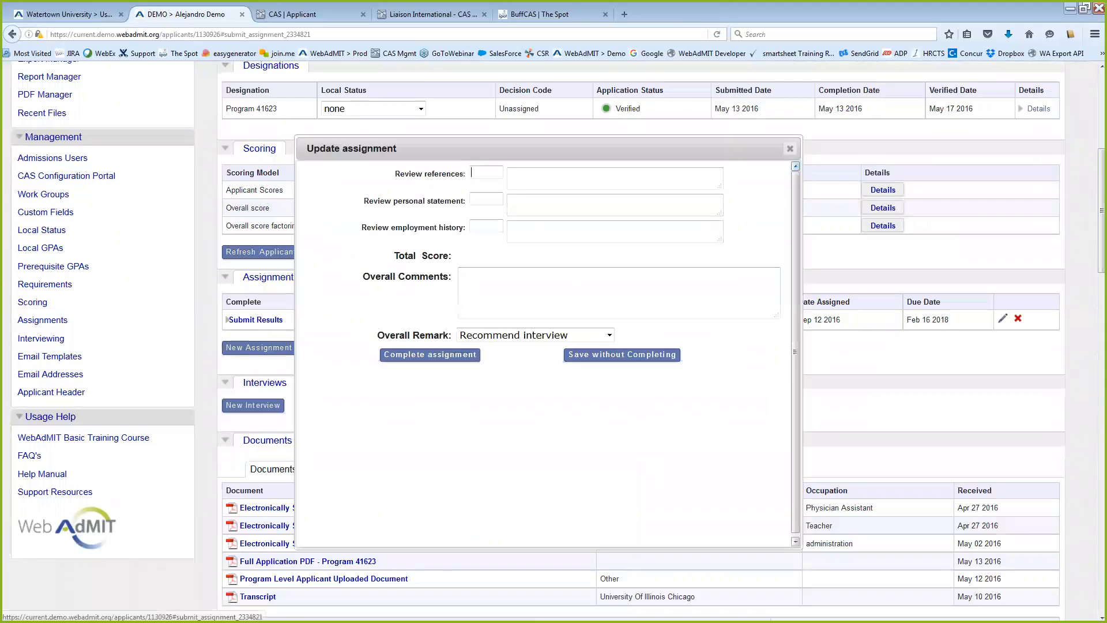
{"action": "left_click", "coordinate": [790, 148]}
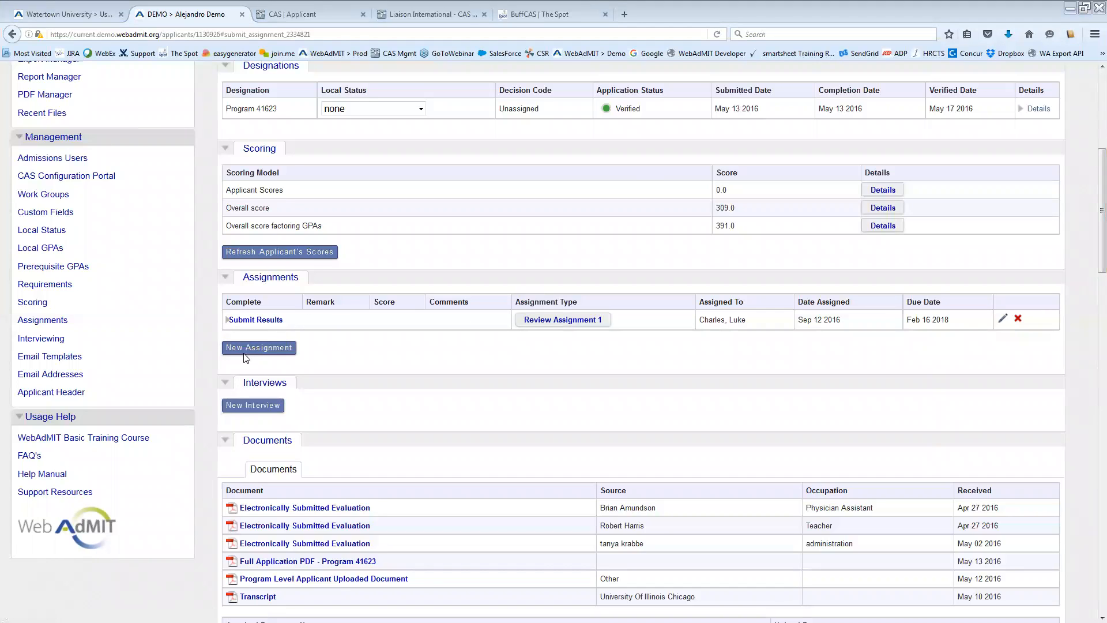
{"action": "left_click_drag", "start_coordinate": [1102, 210], "coordinate": [1102, 134]}
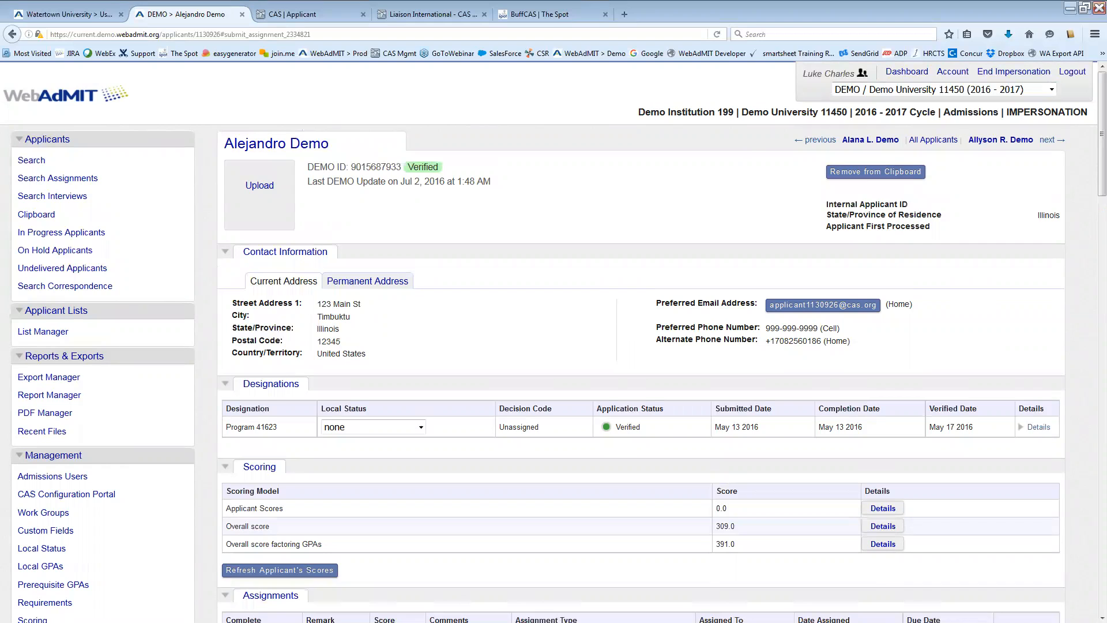
Step: Return to the dashboard and open the Local Status management page
{"action": "left_click", "coordinate": [907, 72]}
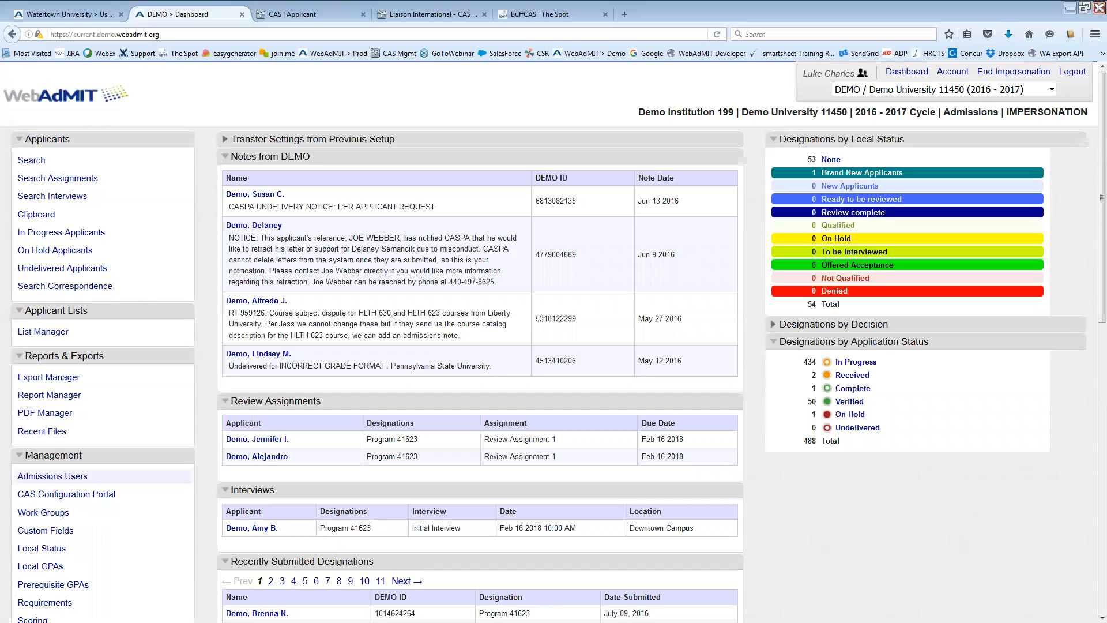
{"action": "scroll", "coordinate": [58, 477], "scroll_direction": "down", "scroll_amount": 1}
{"action": "scroll", "coordinate": [57, 329], "scroll_direction": "down", "scroll_amount": 4}
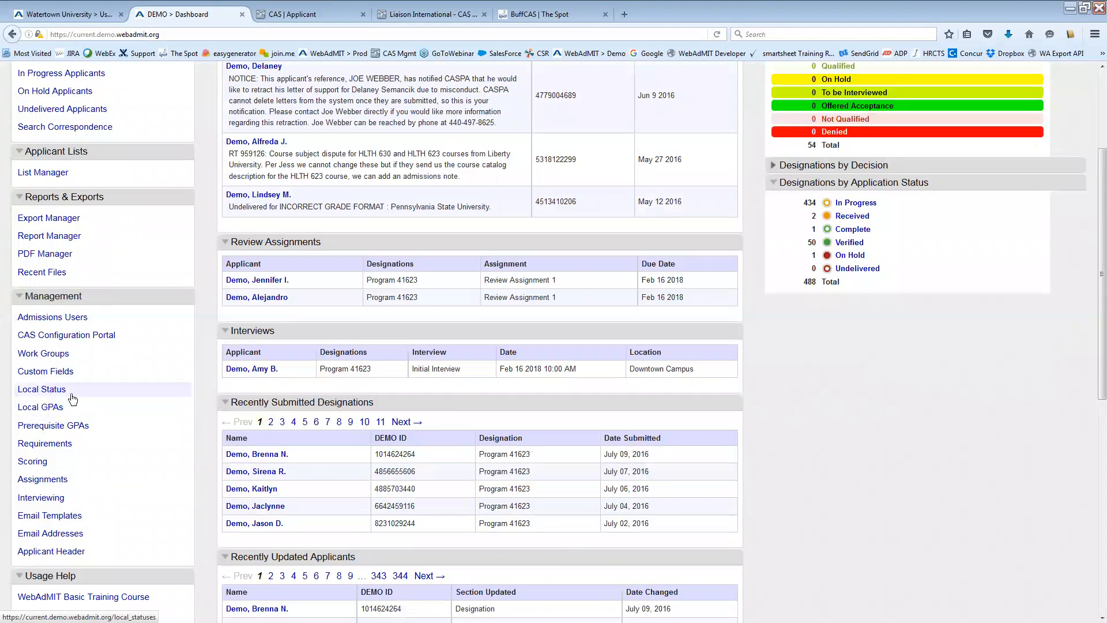
{"action": "left_click", "coordinate": [169, 429]}
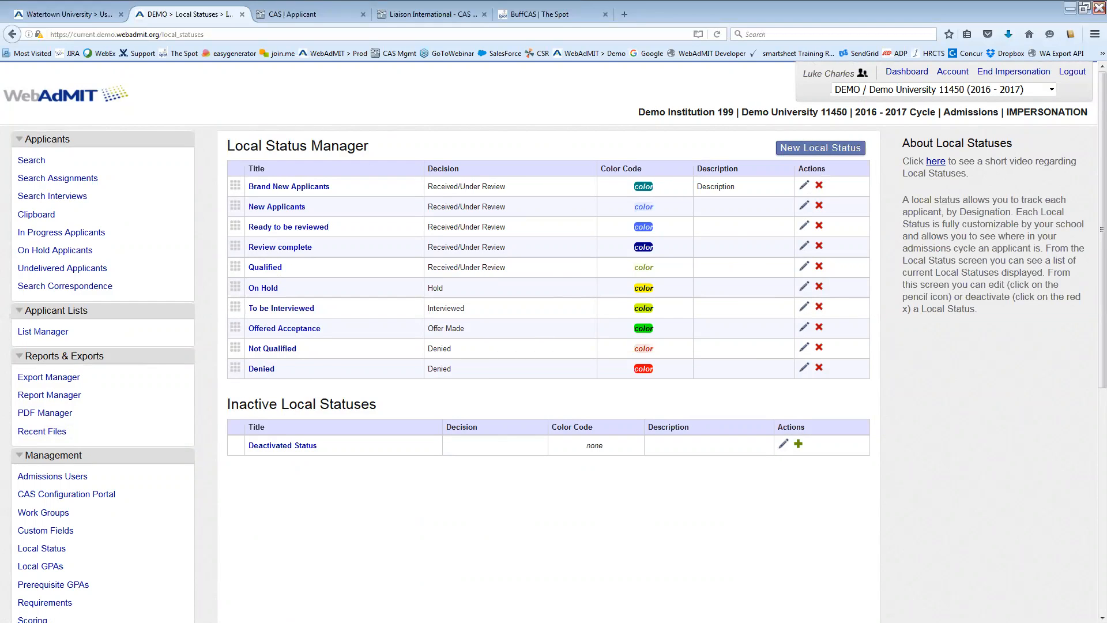
Step: Start a new local status and title it "Ready to be reviewed by team"
{"action": "left_click", "coordinate": [821, 147]}
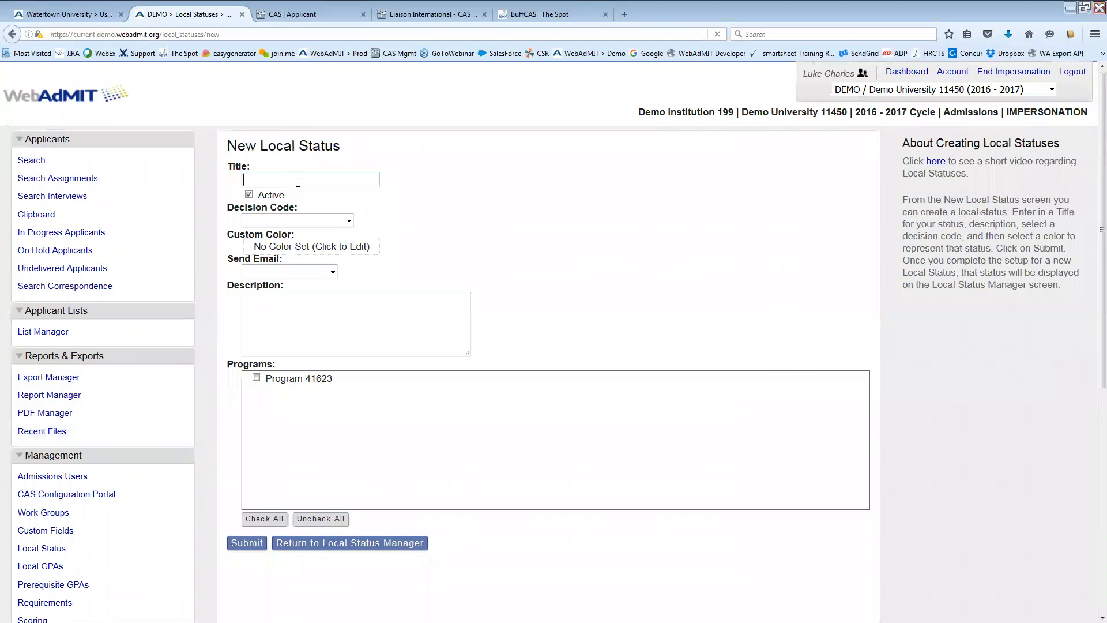
{"action": "left_click", "coordinate": [327, 184]}
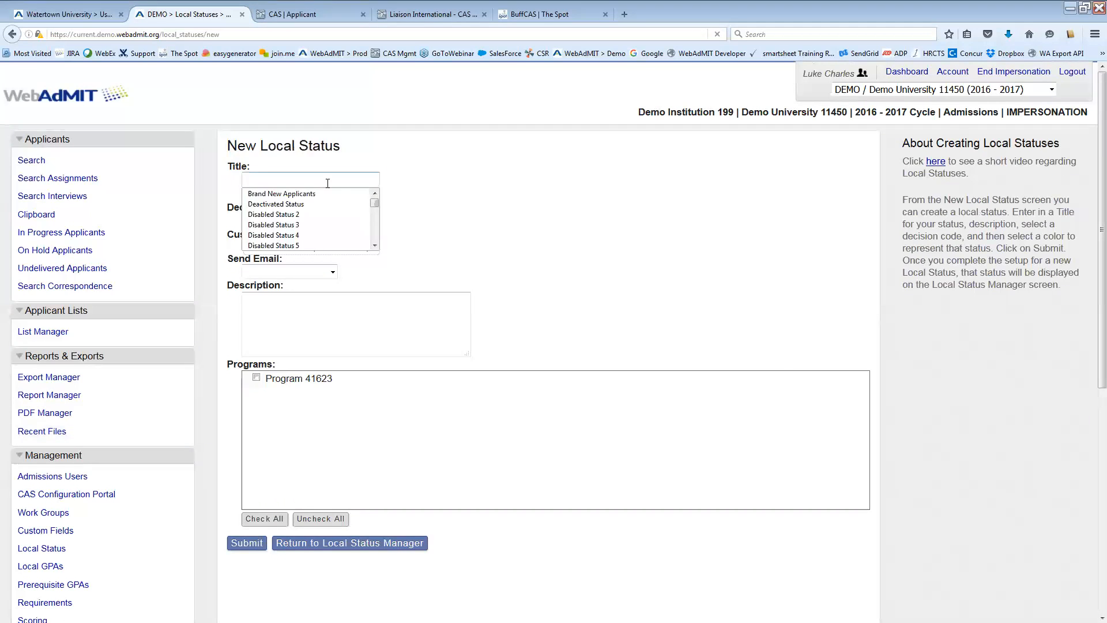
{"action": "left_click", "coordinate": [329, 183]}
{"action": "type", "text": "R"}
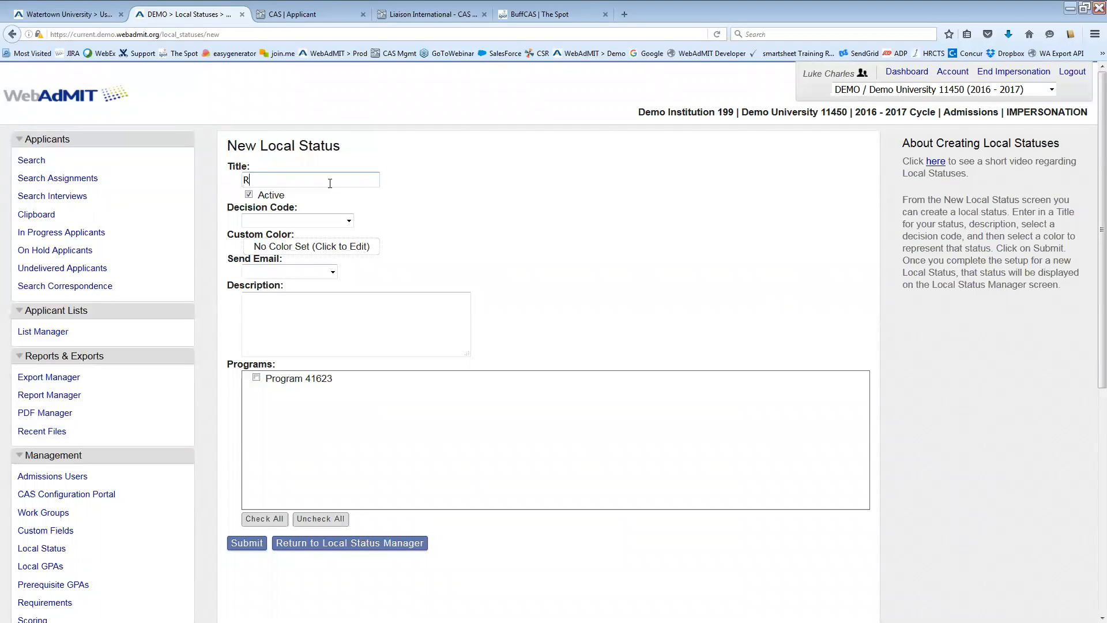
{"action": "type", "text": "eady to be reviewed "}
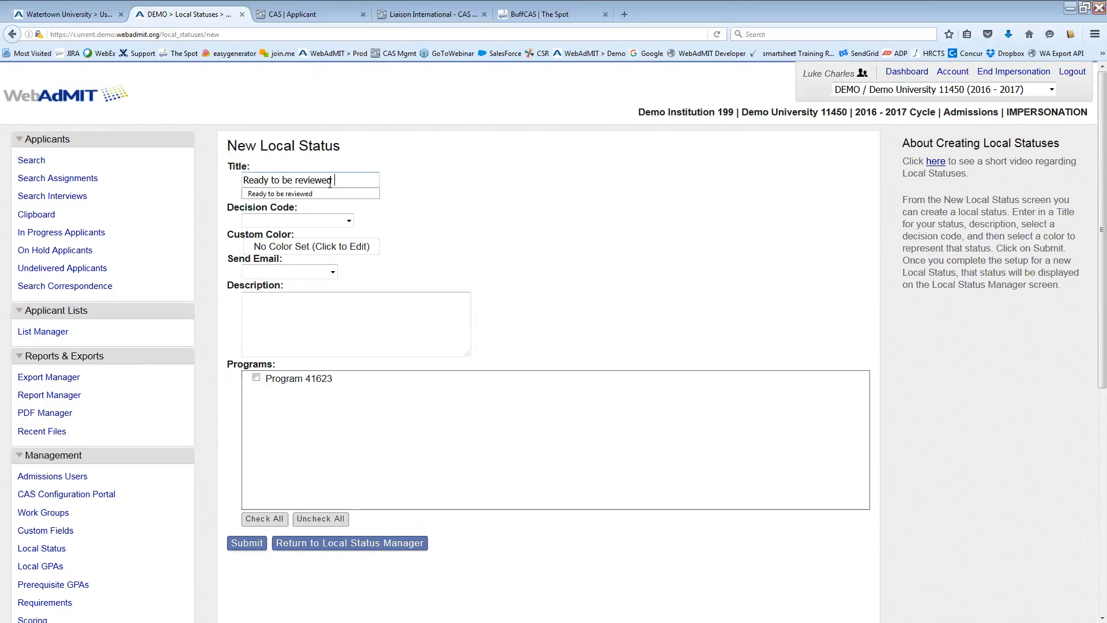
{"action": "type", "text": "by team"}
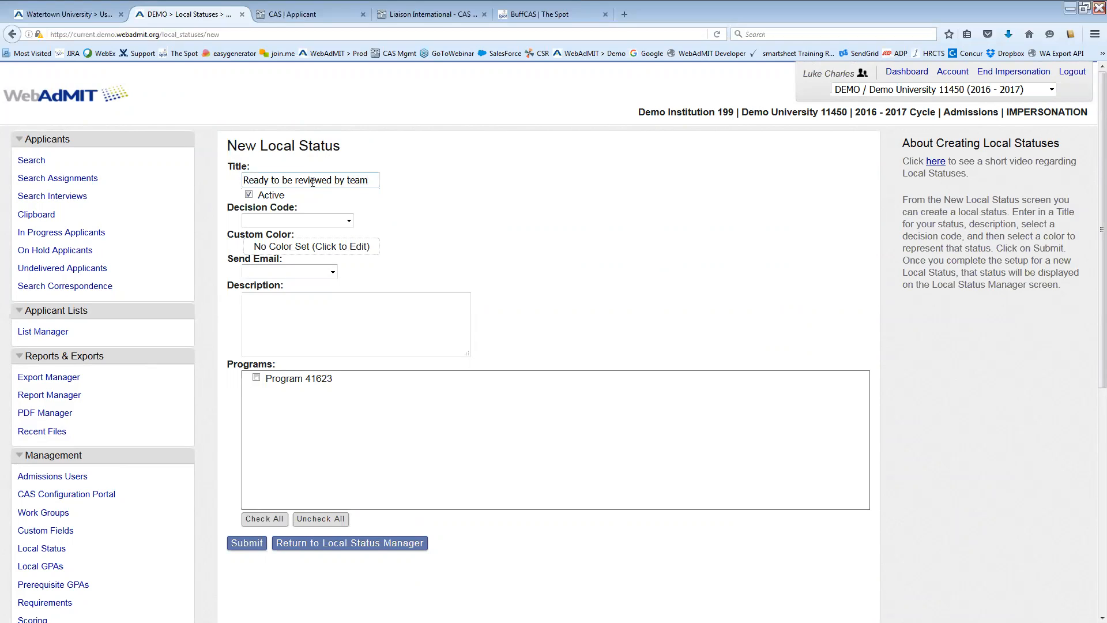
Step: Set the new status's decision code to Received/Under Review and give it a solid orange custom color
{"action": "left_click", "coordinate": [347, 222]}
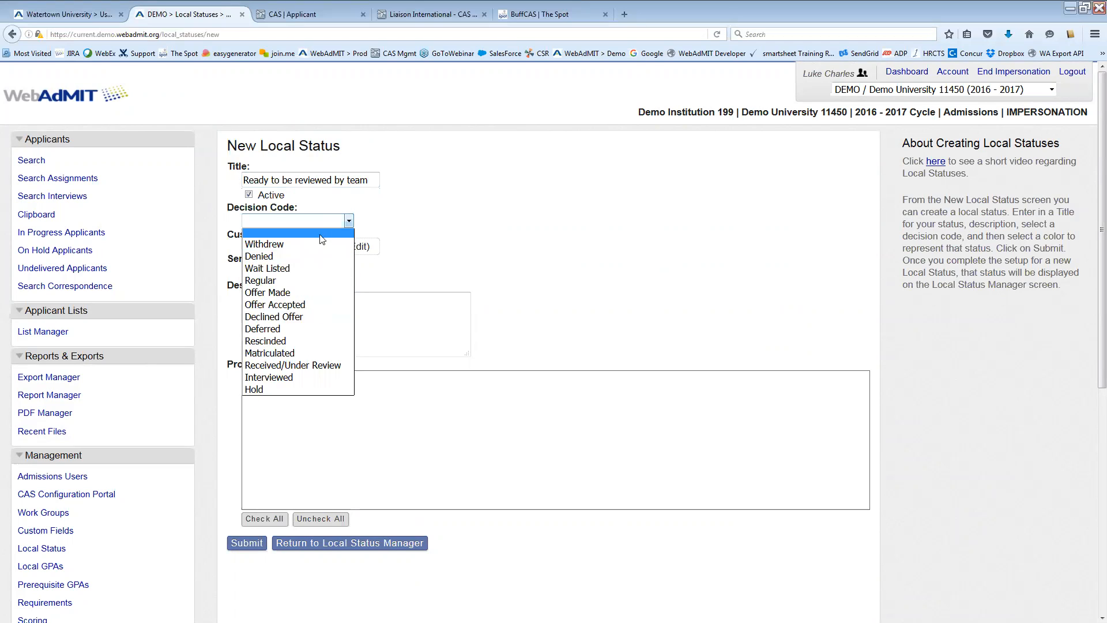
{"action": "left_click", "coordinate": [315, 369]}
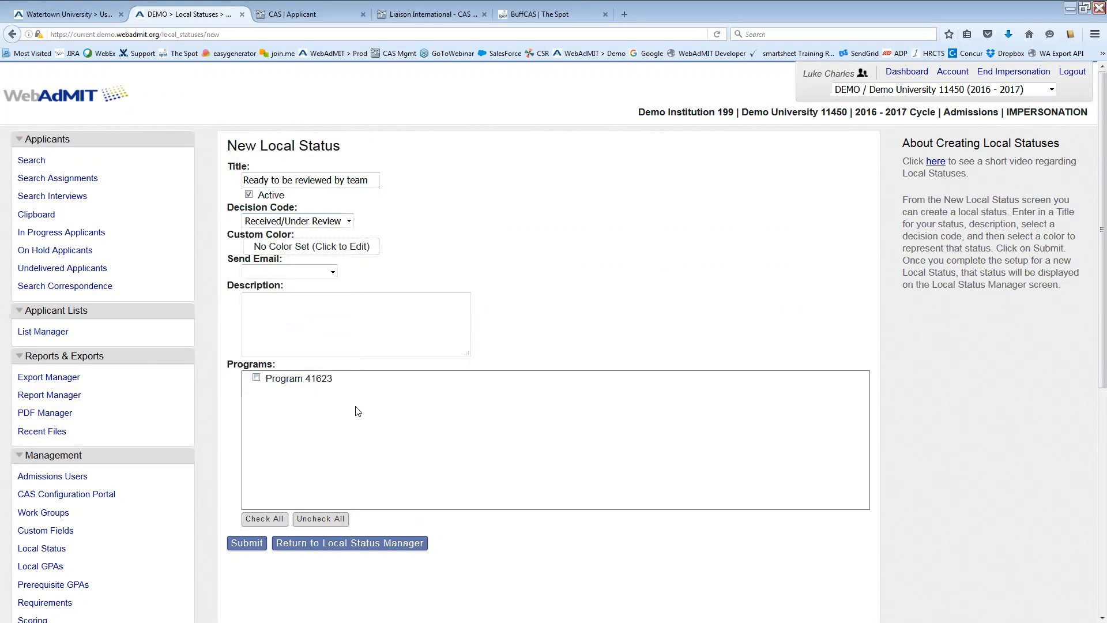
{"action": "left_click", "coordinate": [327, 226]}
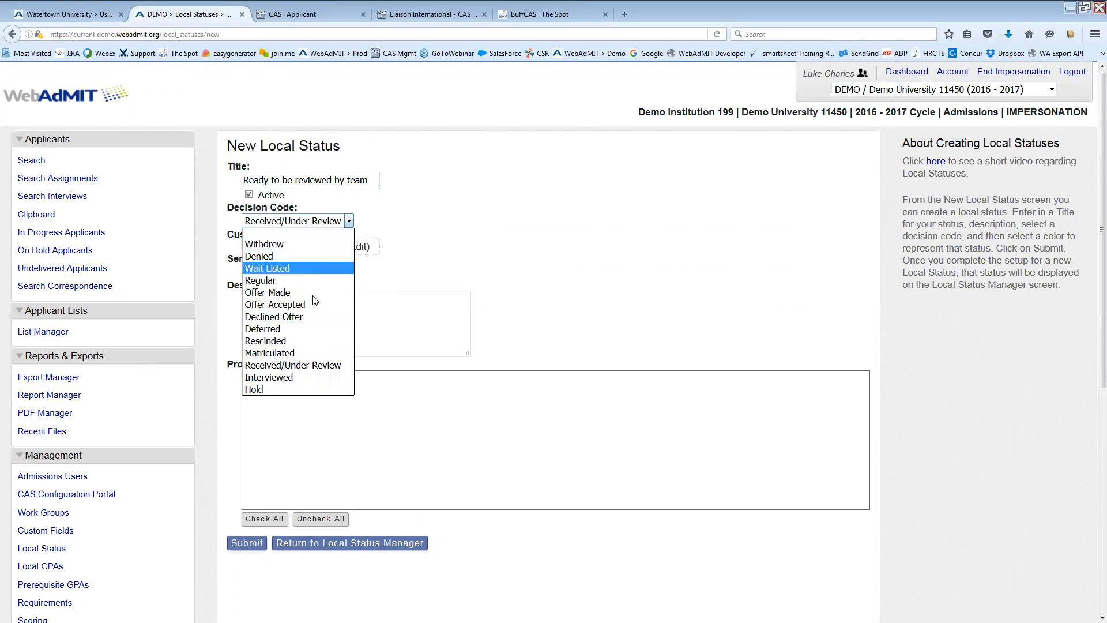
{"action": "left_click", "coordinate": [301, 367]}
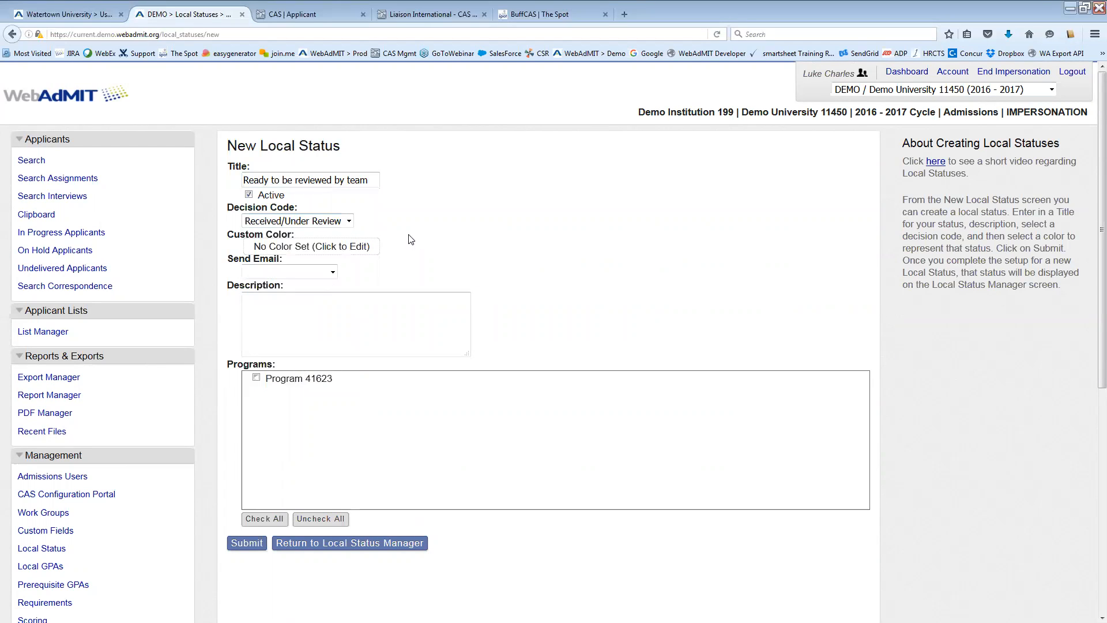
{"action": "left_click", "coordinate": [362, 243]}
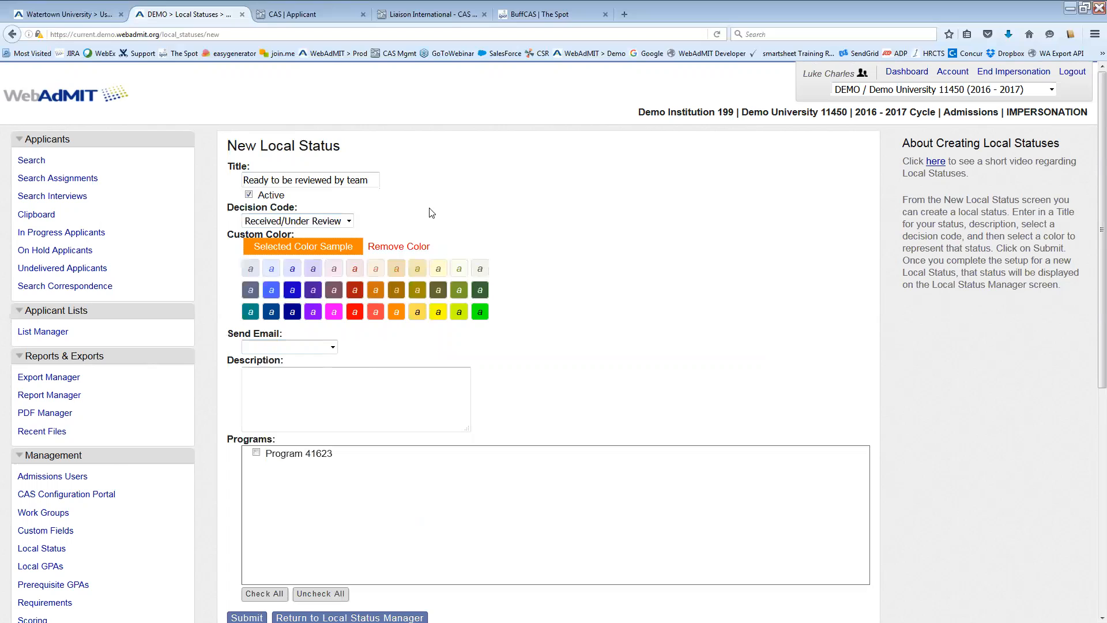
Step: Choose "Email for new apps" as the status's email, assign the status to Program 41623, and submit it
{"action": "left_click", "coordinate": [332, 348]}
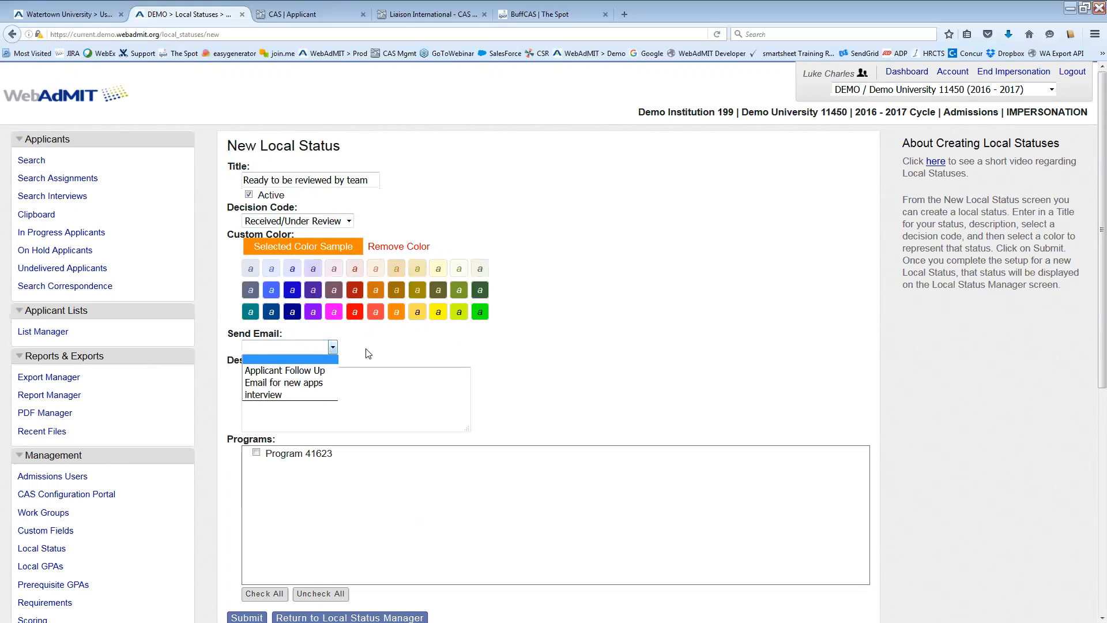
{"action": "left_click", "coordinate": [283, 383]}
{"action": "left_click", "coordinate": [307, 390]}
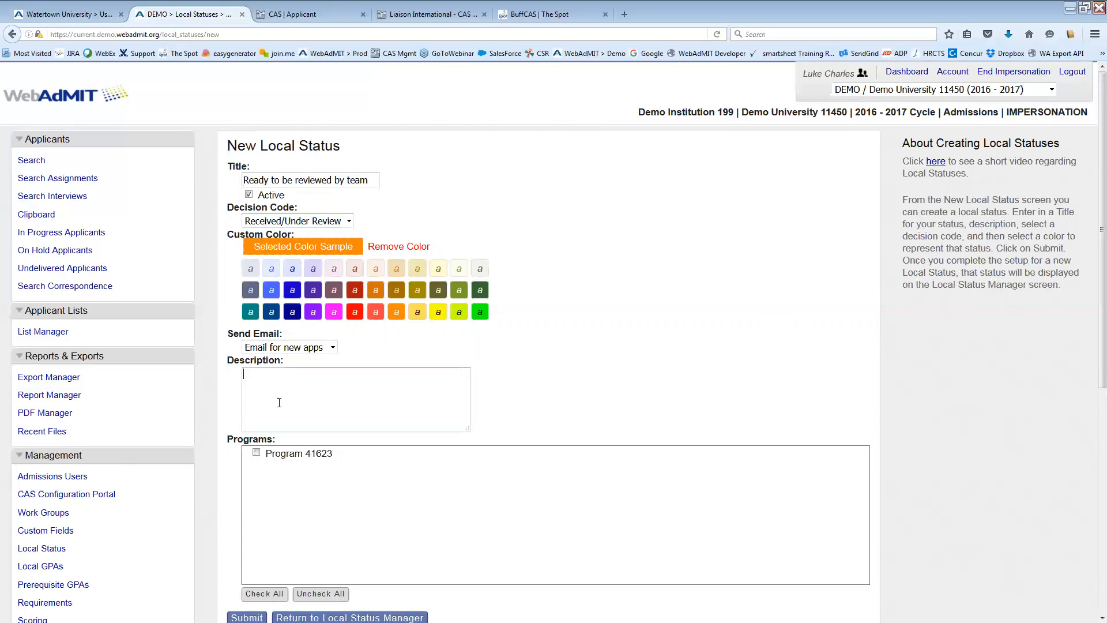
{"action": "left_click", "coordinate": [256, 452]}
{"action": "scroll", "coordinate": [312, 394], "scroll_direction": "down", "scroll_amount": 3}
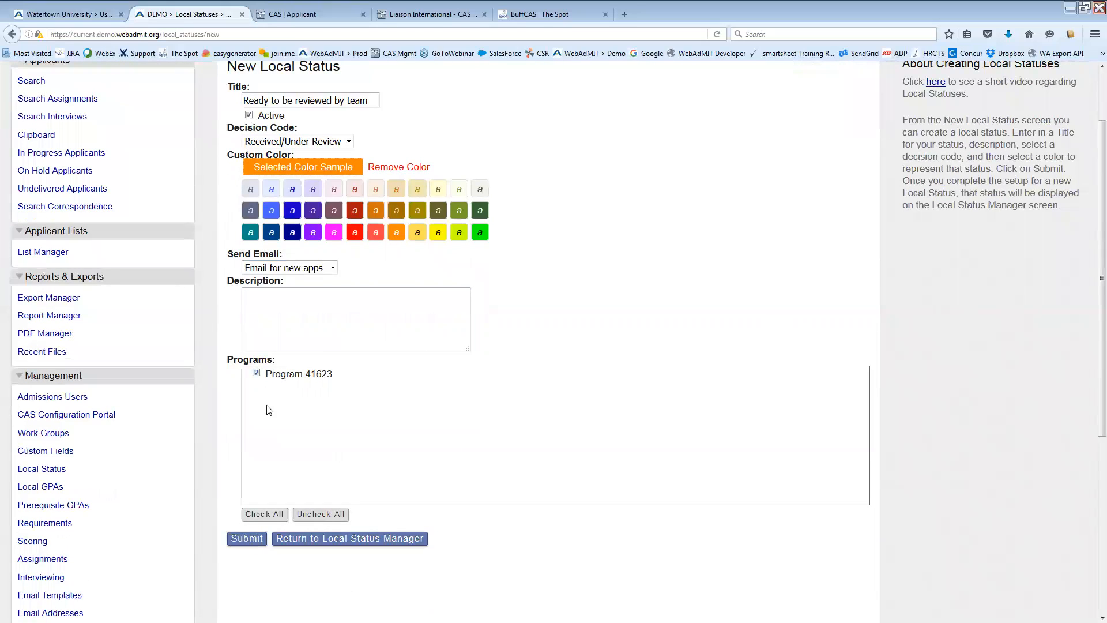
{"action": "left_click", "coordinate": [247, 539]}
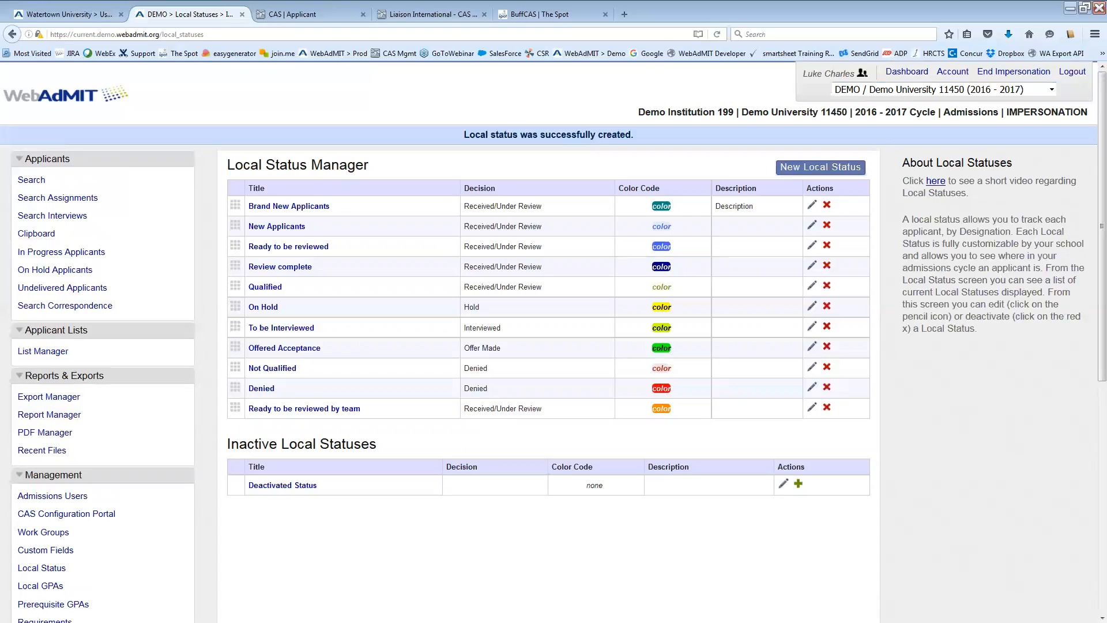
Step: Check the dashboard's local status list, and open the record of the eighth applicant from the applicant search
{"action": "left_click", "coordinate": [907, 72]}
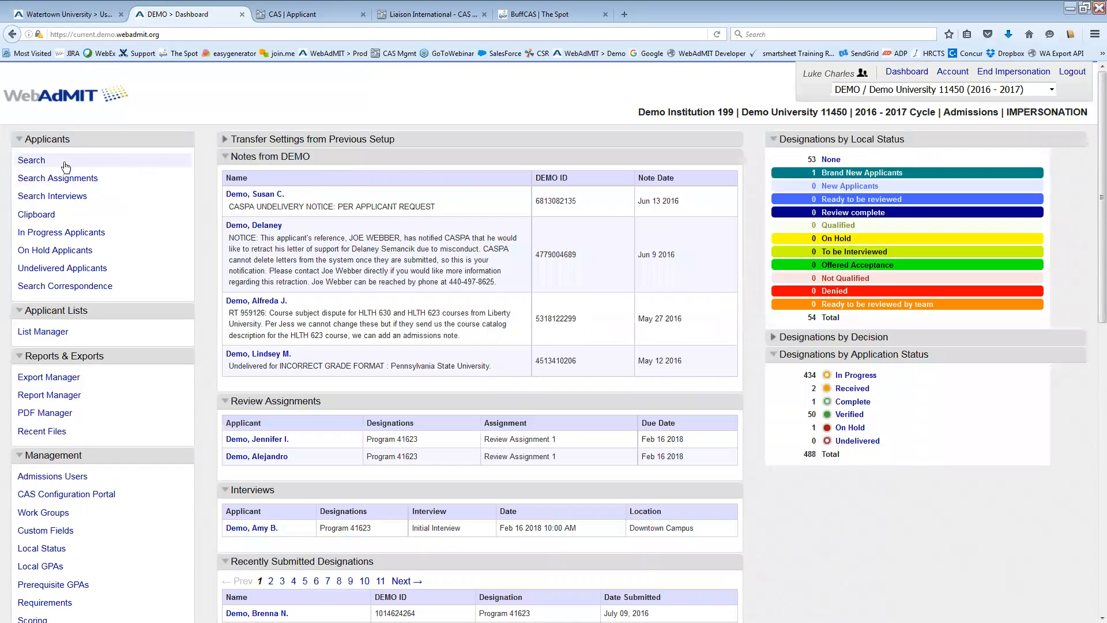
{"action": "left_click", "coordinate": [180, 248]}
{"action": "left_click", "coordinate": [32, 163]}
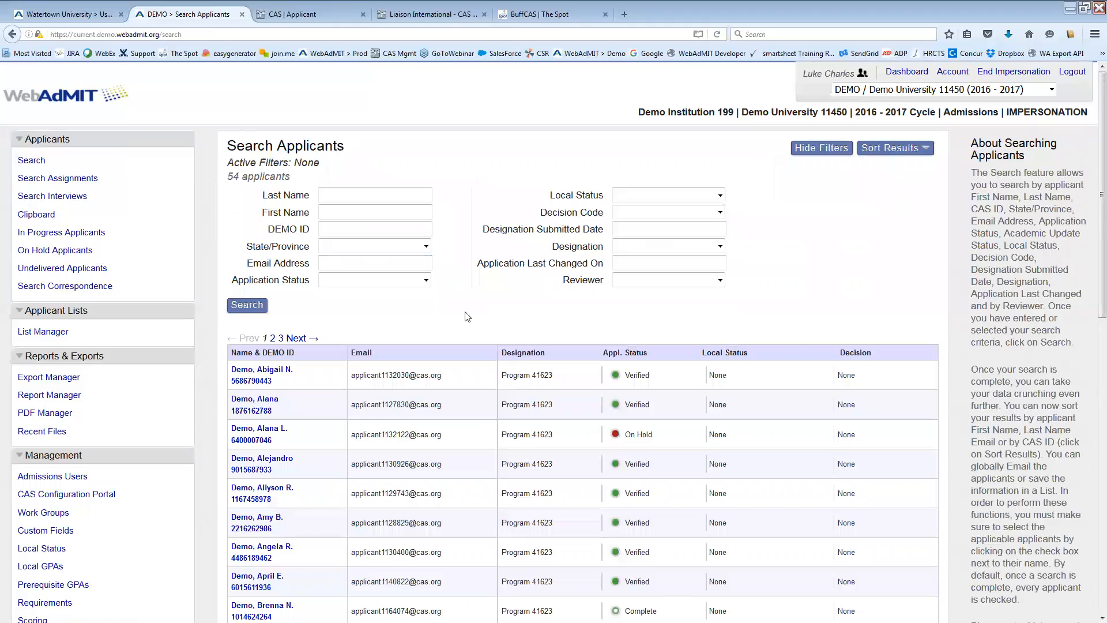
{"action": "scroll", "coordinate": [341, 357], "scroll_direction": "down", "scroll_amount": 10}
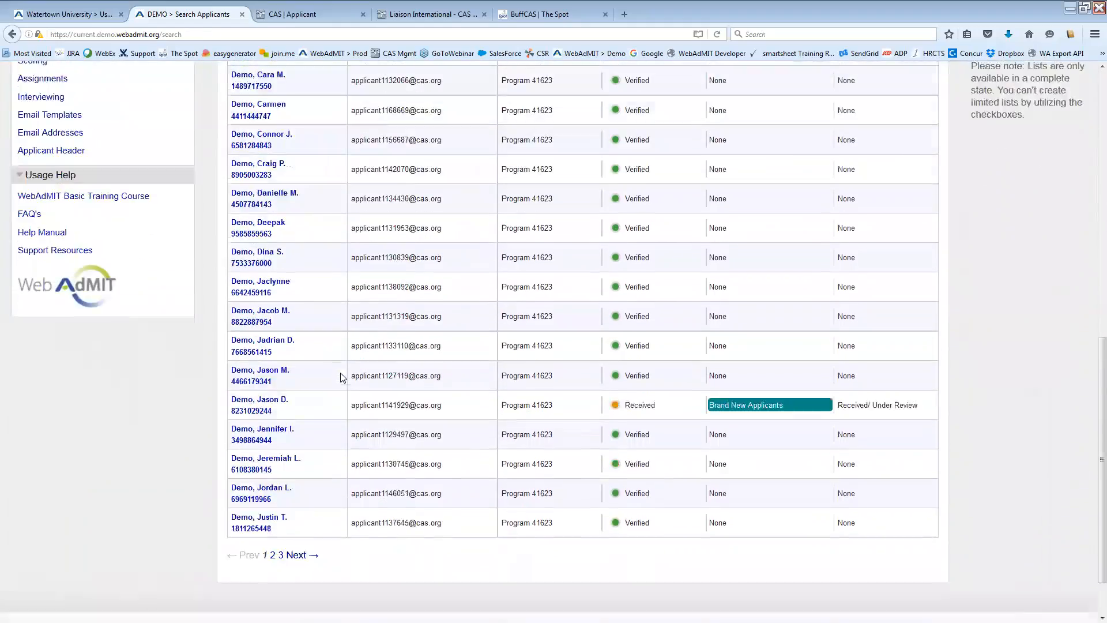
{"action": "scroll", "coordinate": [340, 373], "scroll_direction": "up", "scroll_amount": 6}
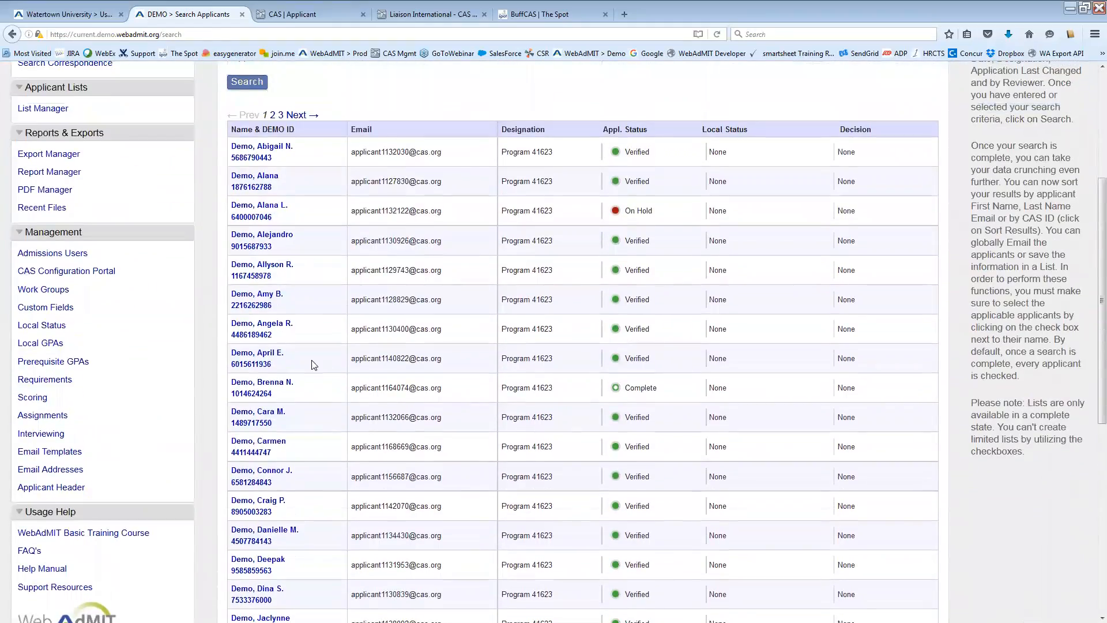
{"action": "left_click", "coordinate": [262, 365]}
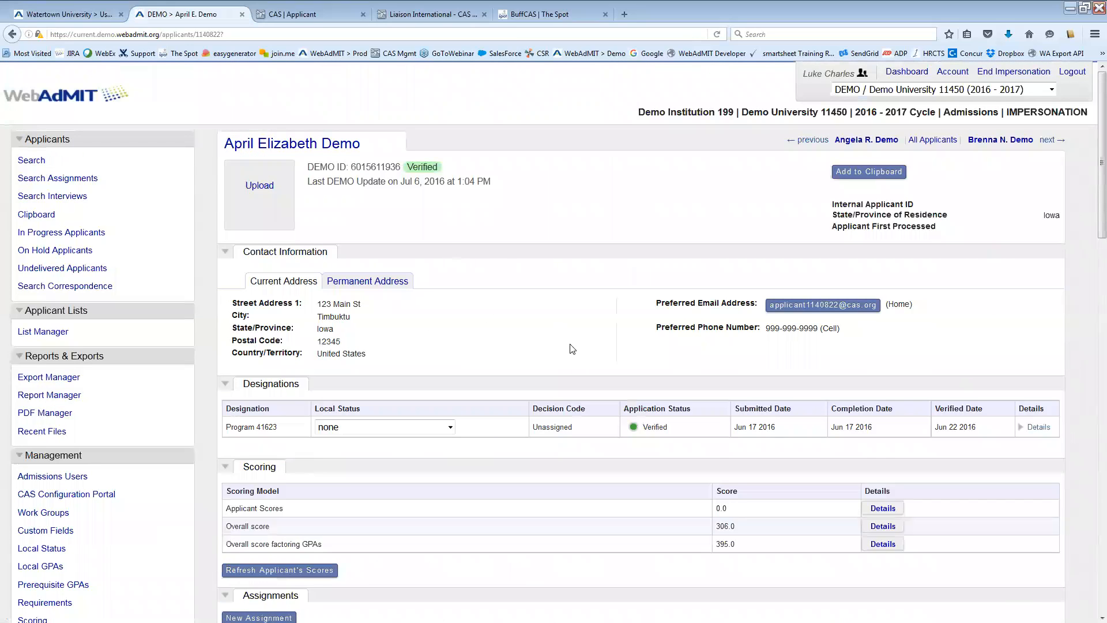
Step: Set the applicant's local status for Program 41623 to To be Interviewed
{"action": "scroll", "coordinate": [532, 348], "scroll_direction": "down", "scroll_amount": 3}
{"action": "scroll", "coordinate": [532, 348], "scroll_direction": "down", "scroll_amount": 7}
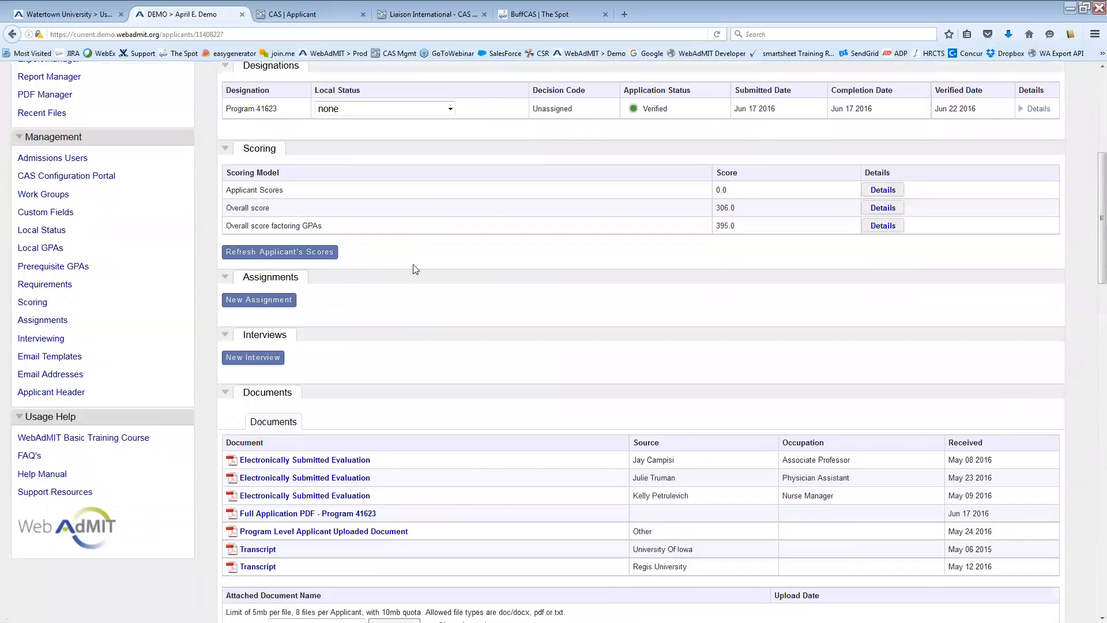
{"action": "scroll", "coordinate": [371, 385], "scroll_direction": "down", "scroll_amount": 9}
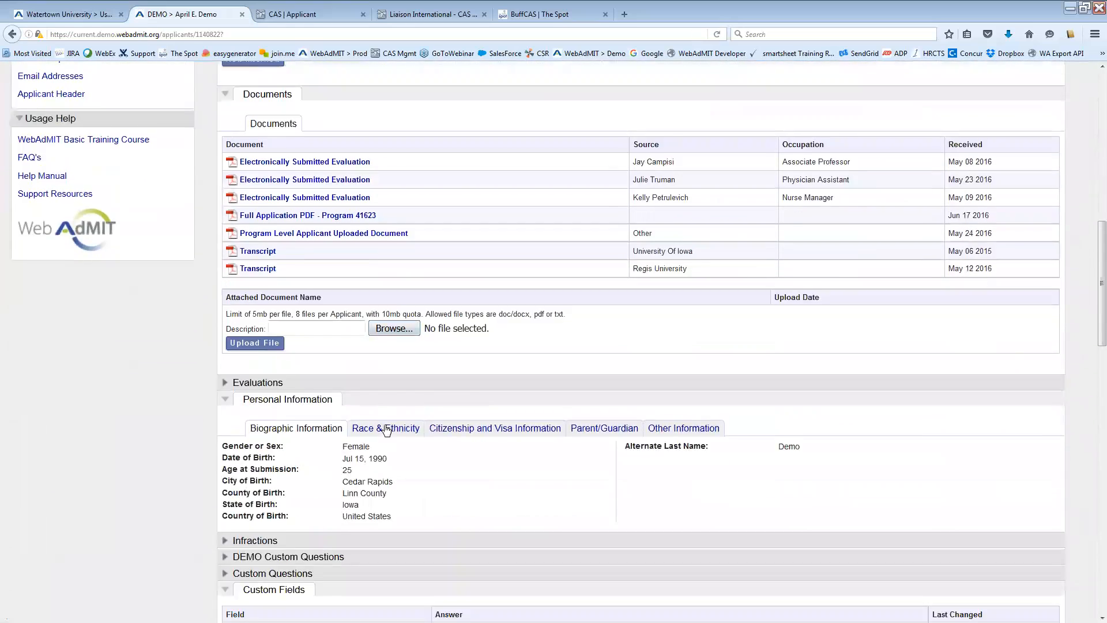
{"action": "scroll", "coordinate": [390, 430], "scroll_direction": "up", "scroll_amount": 5}
{"action": "scroll", "coordinate": [389, 430], "scroll_direction": "up", "scroll_amount": 9}
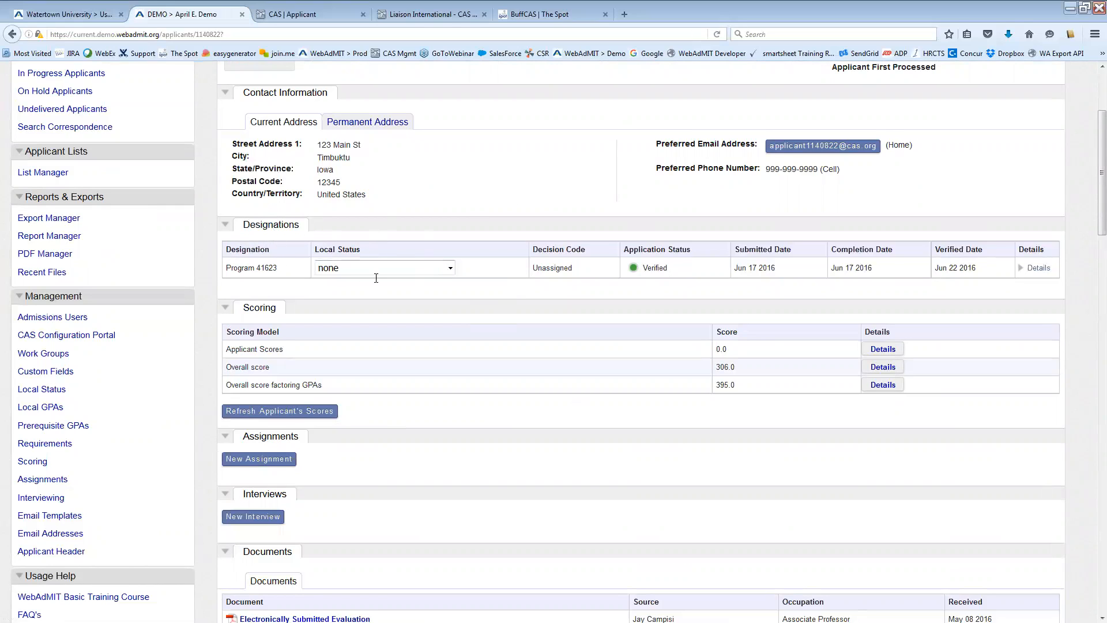
{"action": "left_click", "coordinate": [429, 273]}
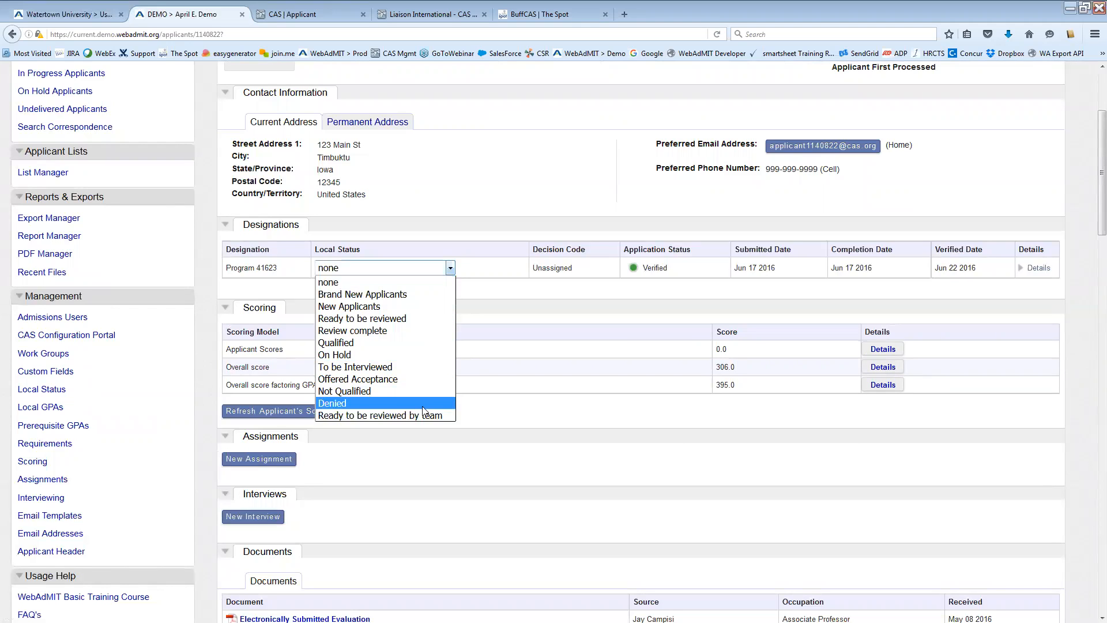
{"action": "left_click", "coordinate": [416, 366]}
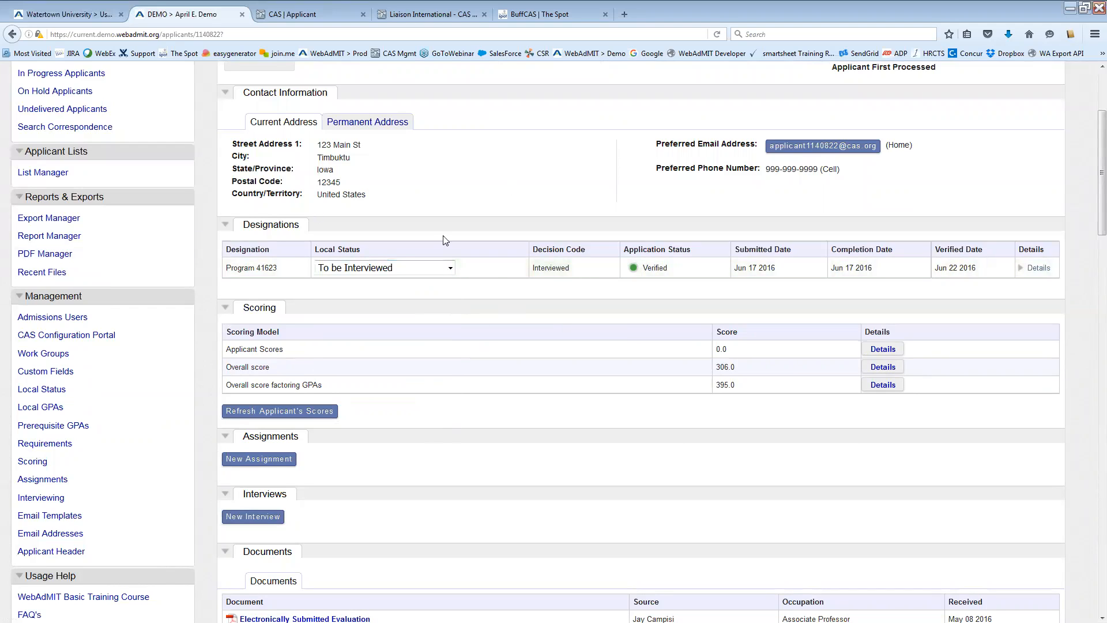
Step: Set the applicant's local status to Ready to be reviewed by team, and decline to send the linked email
{"action": "left_click", "coordinate": [450, 267]}
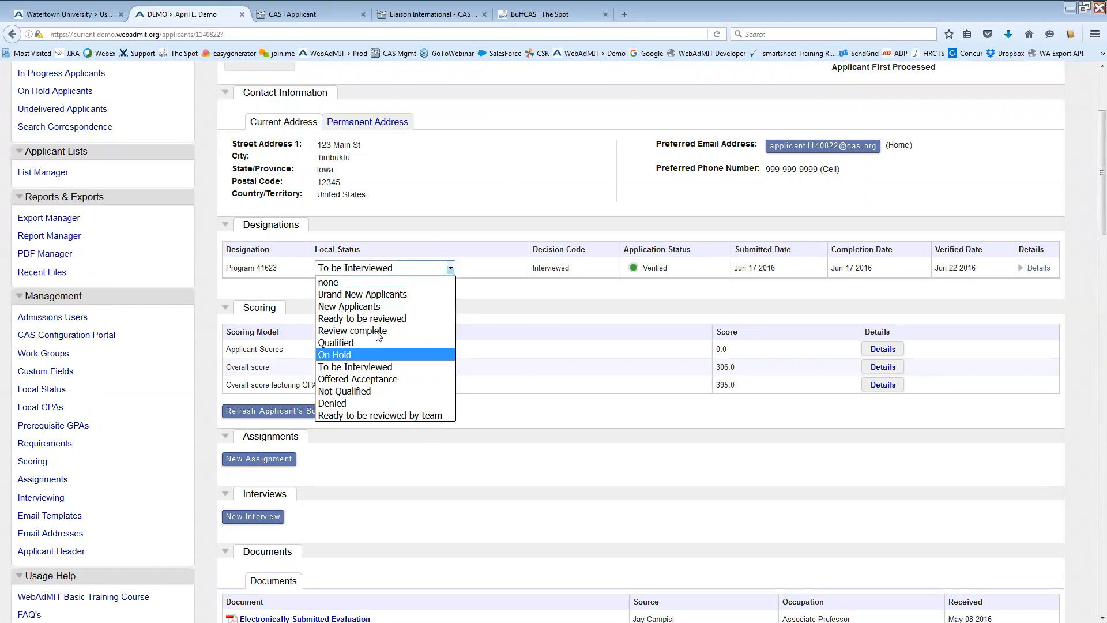
{"action": "left_click", "coordinate": [382, 415]}
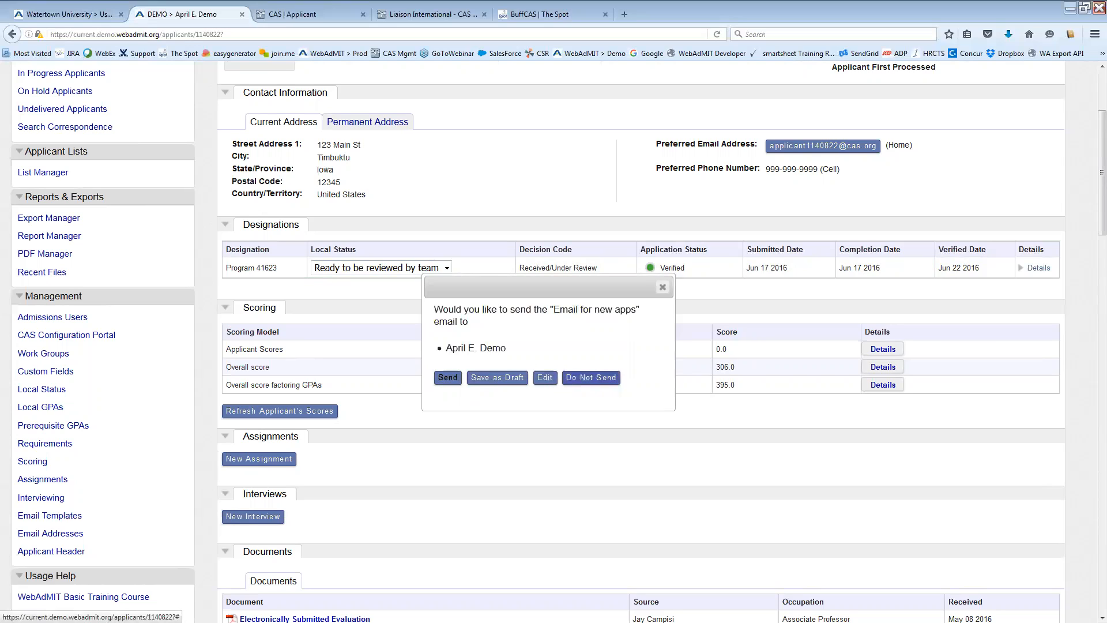
{"action": "left_click", "coordinate": [591, 377]}
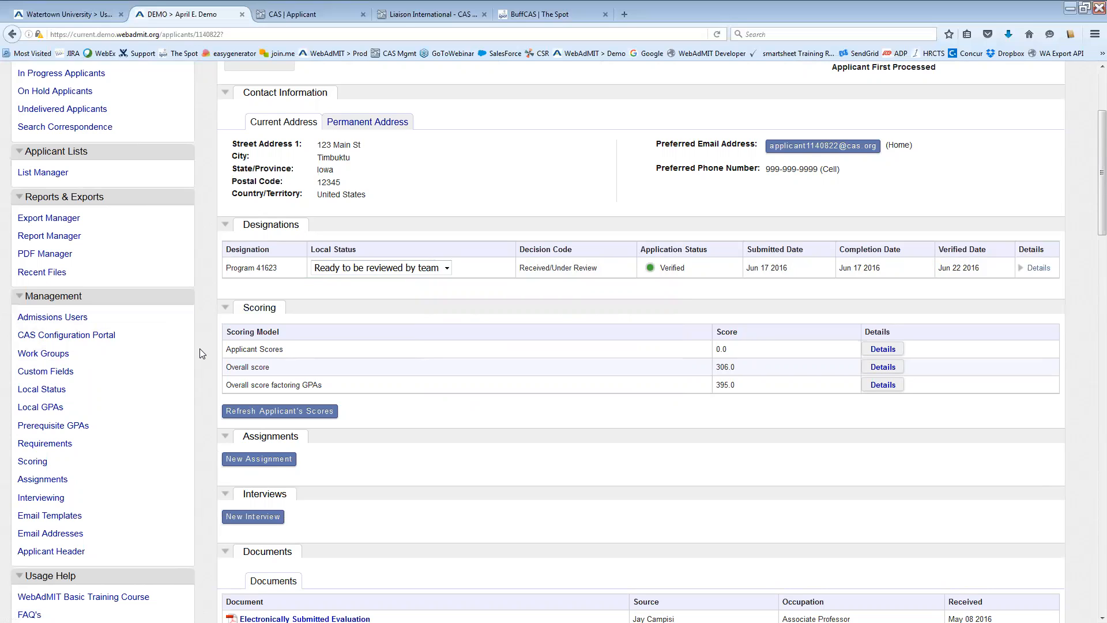
{"action": "left_click", "coordinate": [438, 267]}
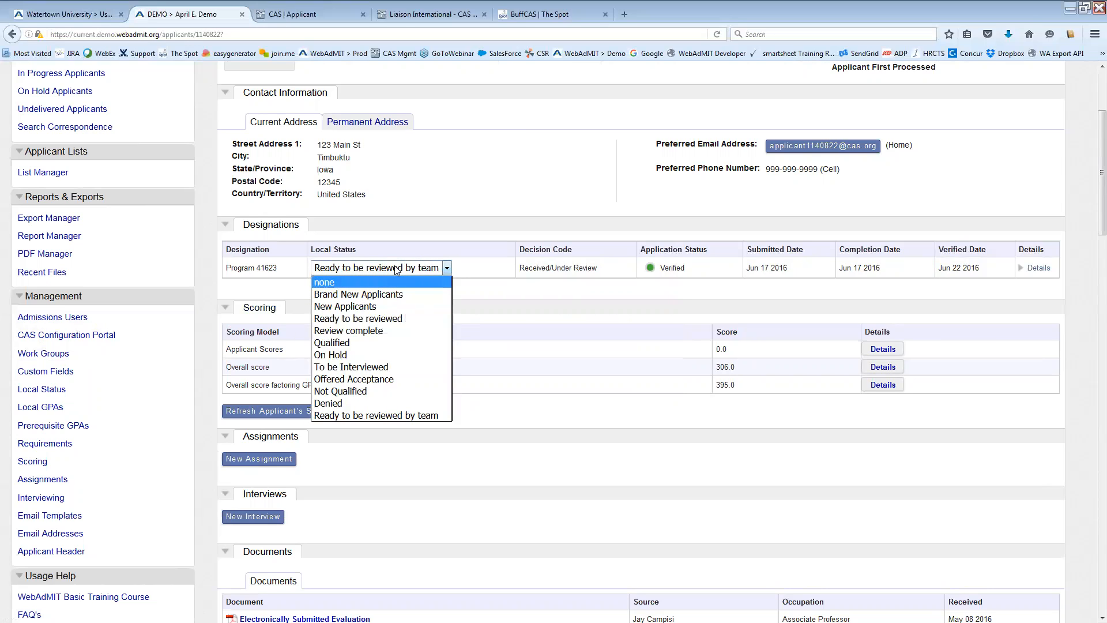
{"action": "left_click", "coordinate": [408, 202]}
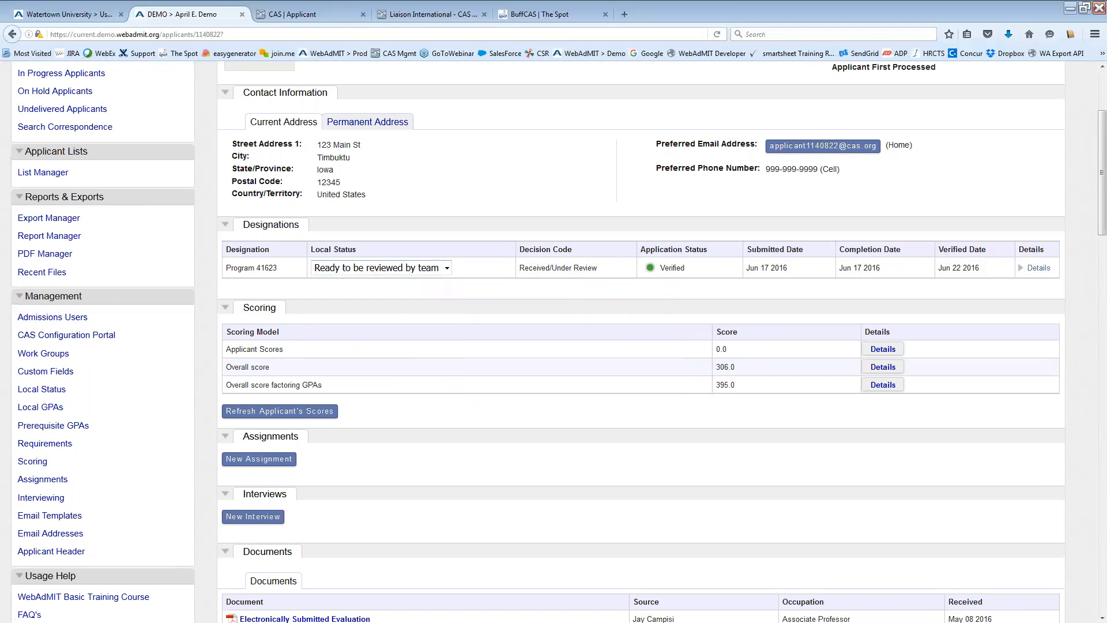
Step: Return to the dashboard and list the applicants whose local status is Ready to be reviewed by team
{"action": "scroll", "coordinate": [554, 341], "scroll_direction": "up", "scroll_amount": 3}
{"action": "left_click", "coordinate": [907, 72]}
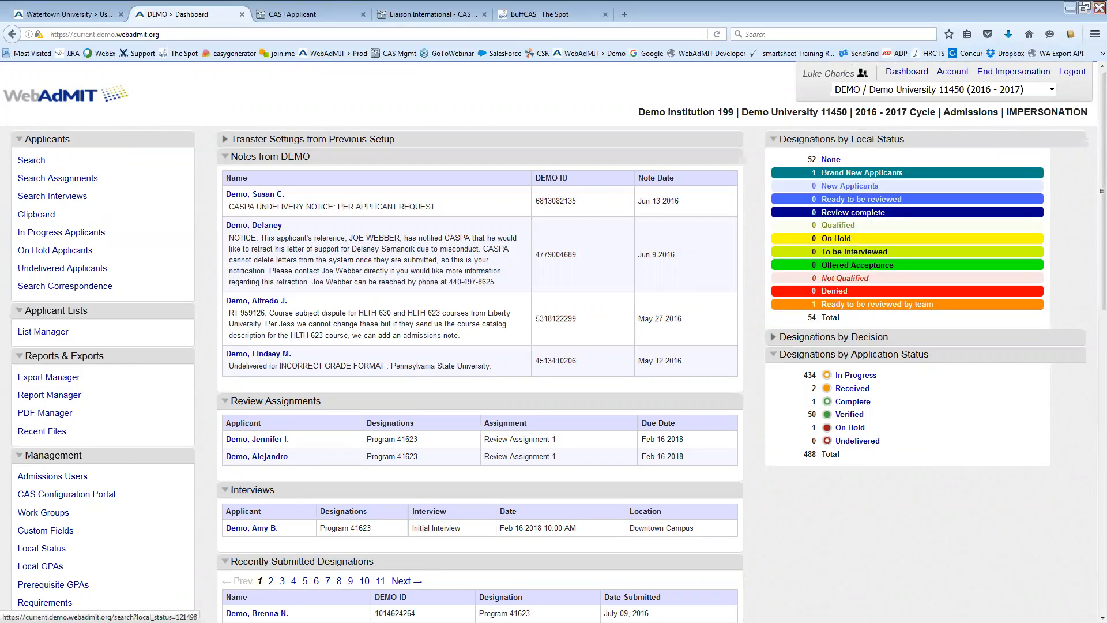
{"action": "left_click", "coordinate": [874, 304]}
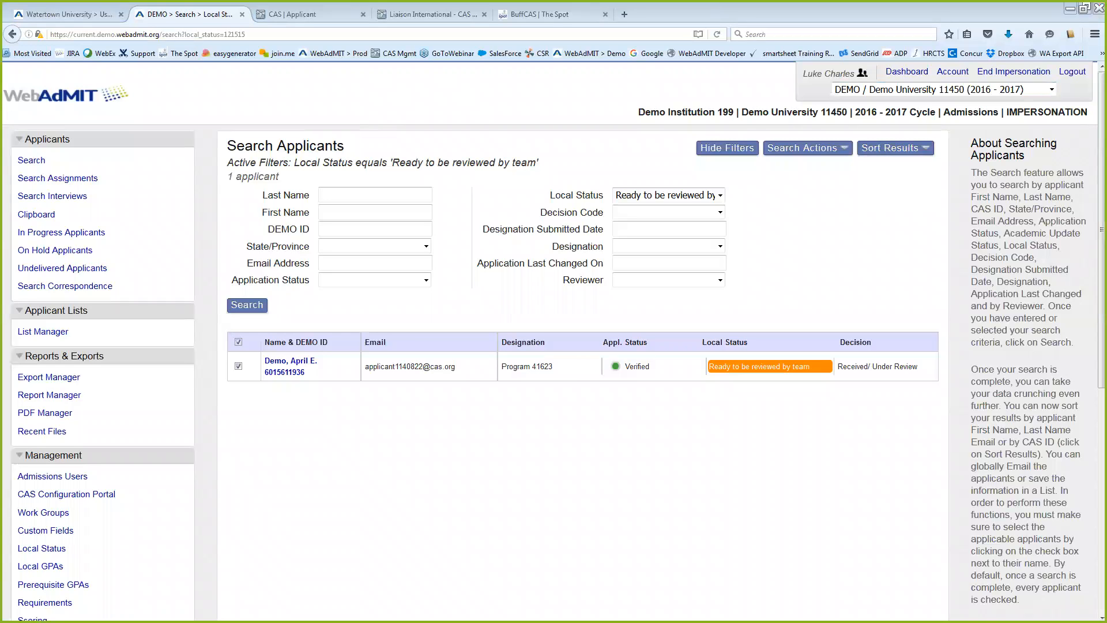
Step: Go back to the dashboard and open a blank New User form from the Admissions Users page
{"action": "left_click", "coordinate": [906, 71]}
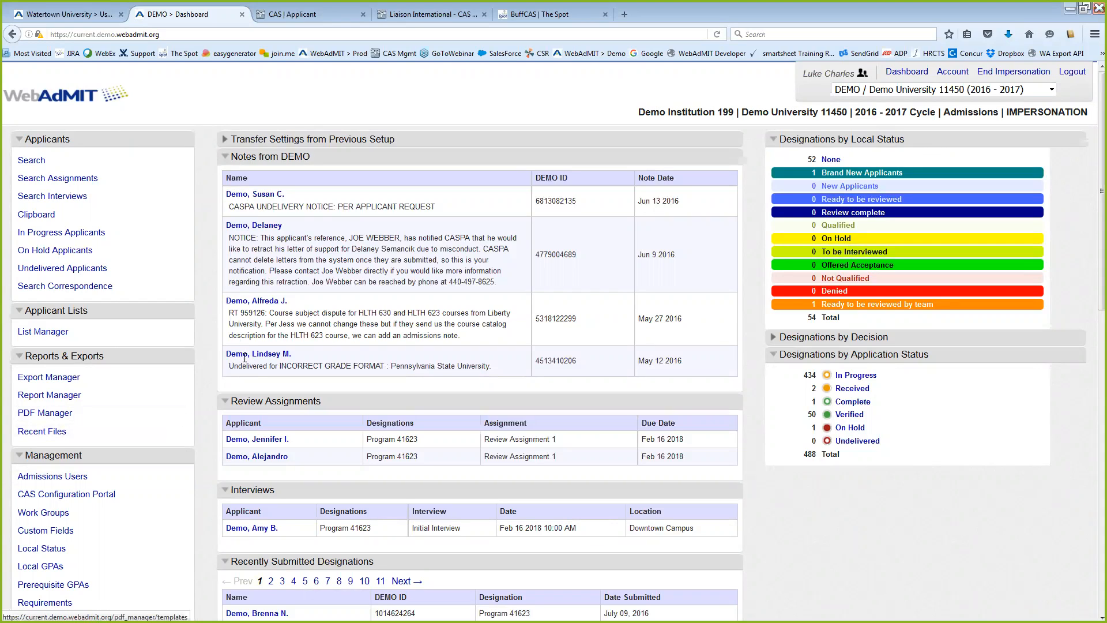
{"action": "scroll", "coordinate": [211, 350], "scroll_direction": "down", "scroll_amount": 3}
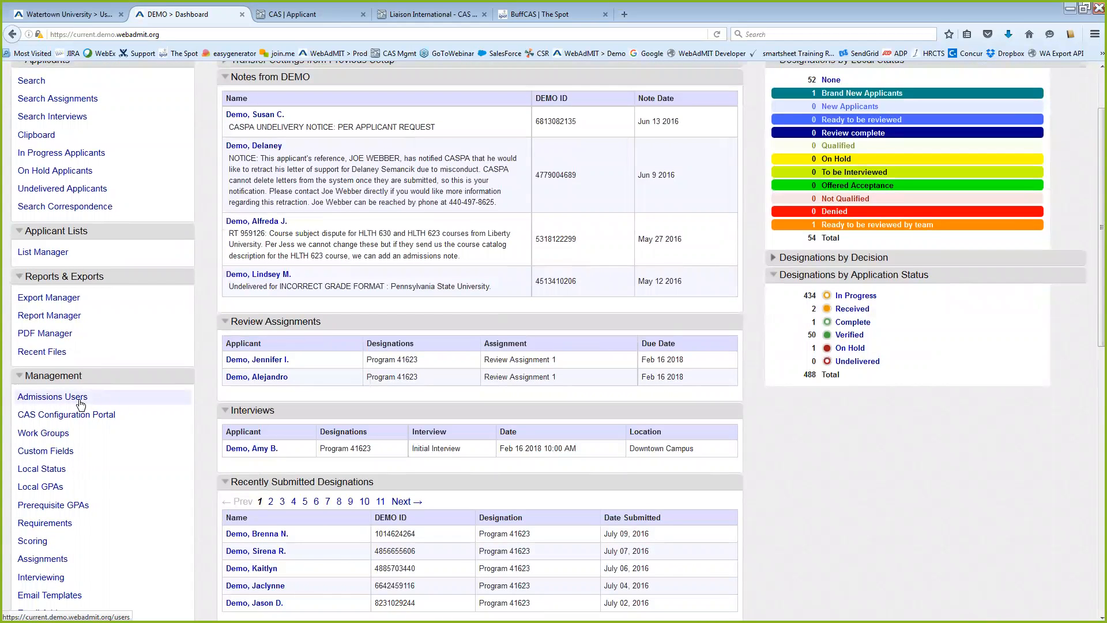
{"action": "left_click", "coordinate": [80, 405]}
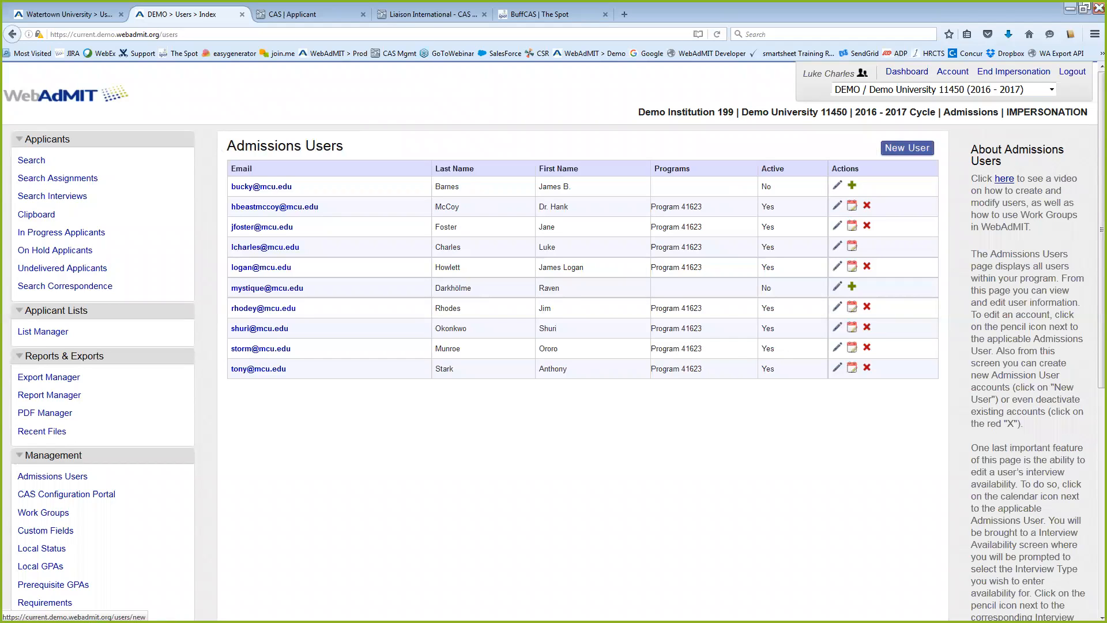
{"action": "left_click", "coordinate": [907, 148]}
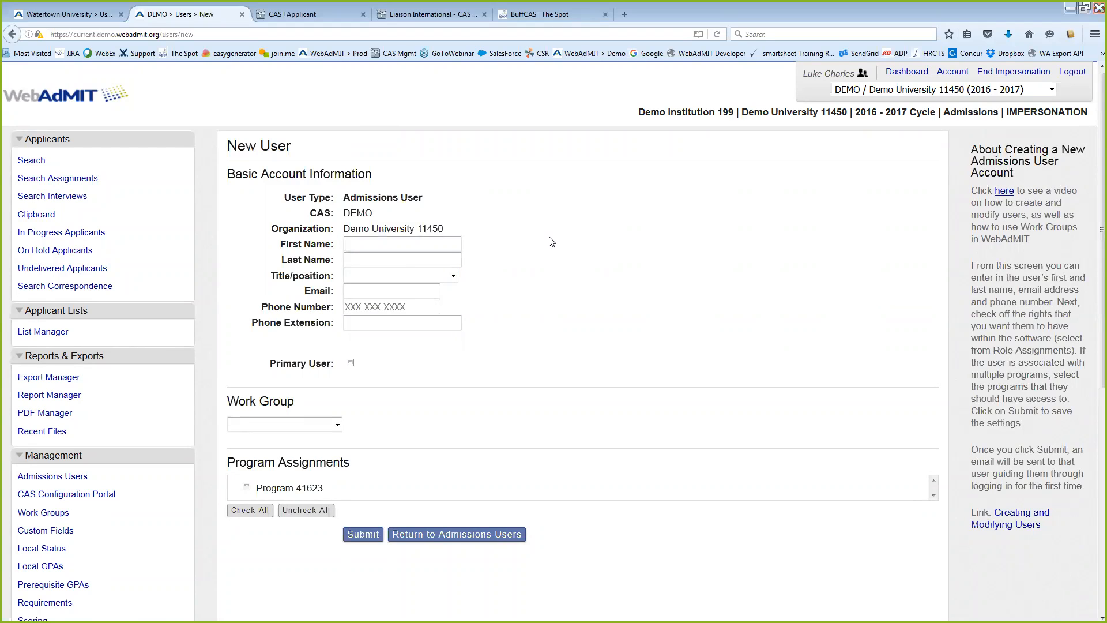
Step: Enter a placeholder first name, last name and e-mail address in the new user's basic account information
{"action": "type", "text": "First"}
{"action": "key", "text": "Tab"}
{"action": "type", "text": "Last"}
{"action": "left_click", "coordinate": [438, 275]}
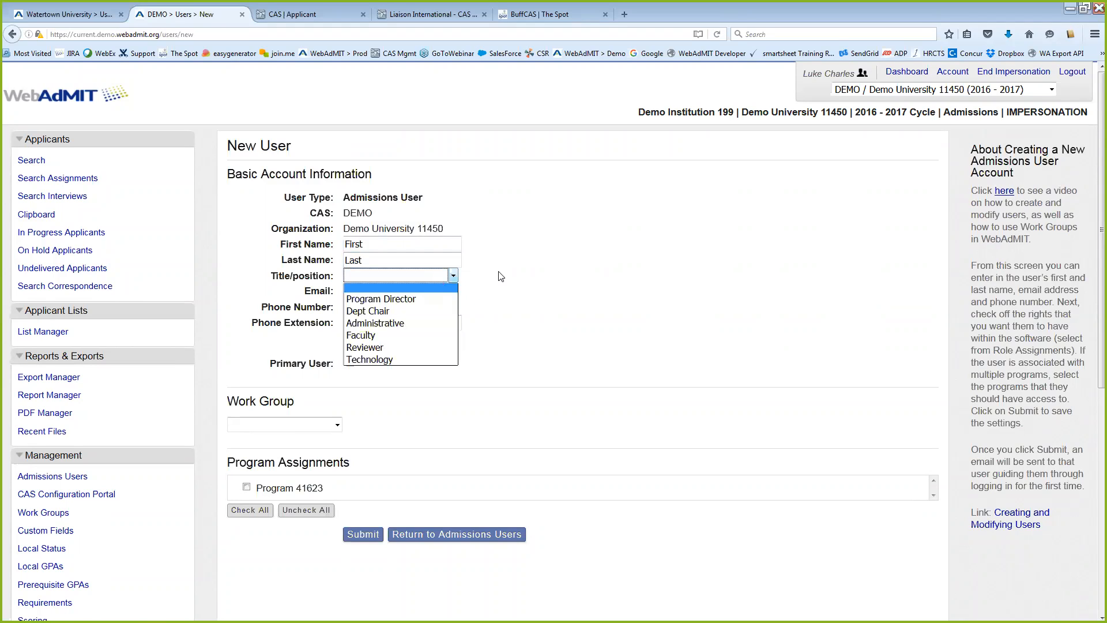
{"action": "left_click", "coordinate": [500, 277]}
{"action": "left_click", "coordinate": [372, 243]}
{"action": "key", "text": "Tab"}
{"action": "left_click", "coordinate": [384, 260]}
{"action": "left_click", "coordinate": [381, 290]}
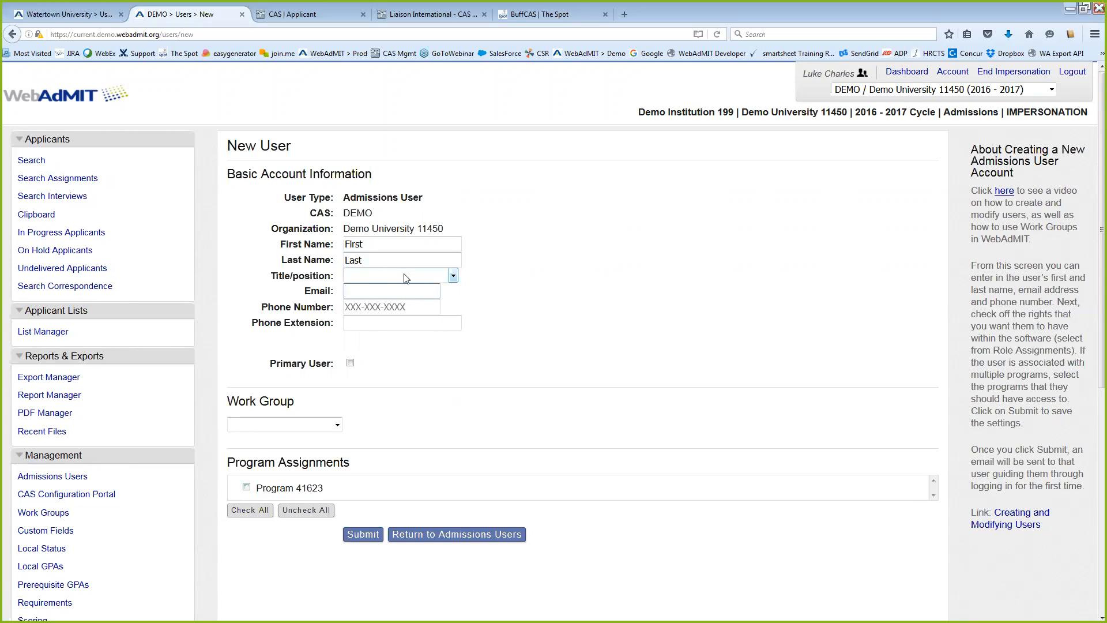
{"action": "left_click", "coordinate": [399, 294]}
{"action": "type", "text": "firstlast@demo.org"}
Step: Set the new user's title/position to Administrative, leaving the phone fields blank
{"action": "left_click", "coordinate": [454, 276]}
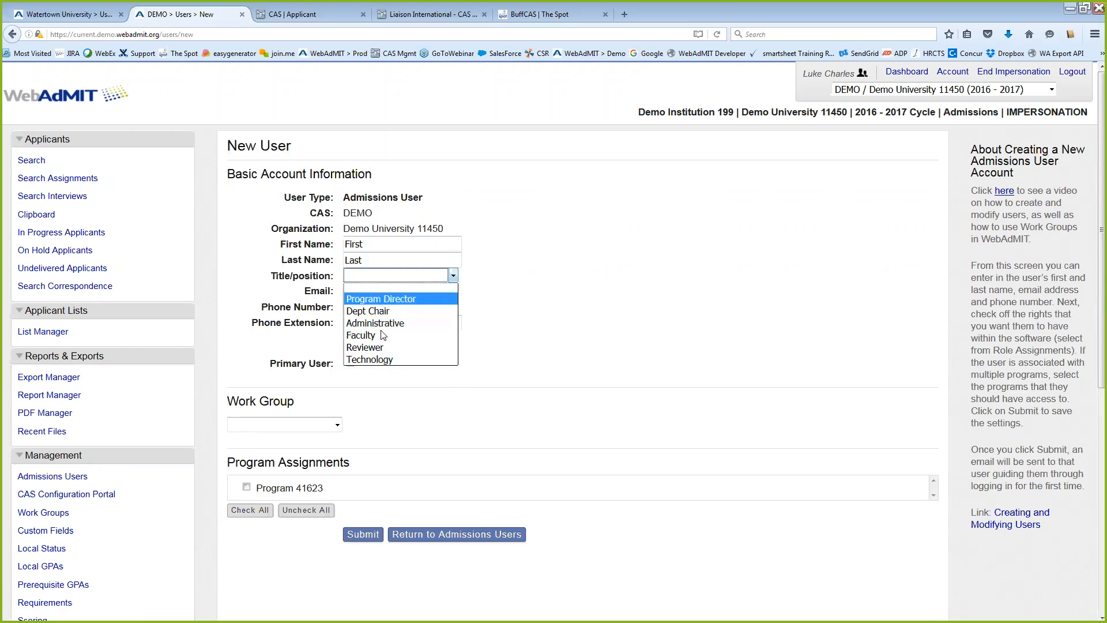
{"action": "left_click", "coordinate": [423, 323]}
{"action": "left_click", "coordinate": [385, 308]}
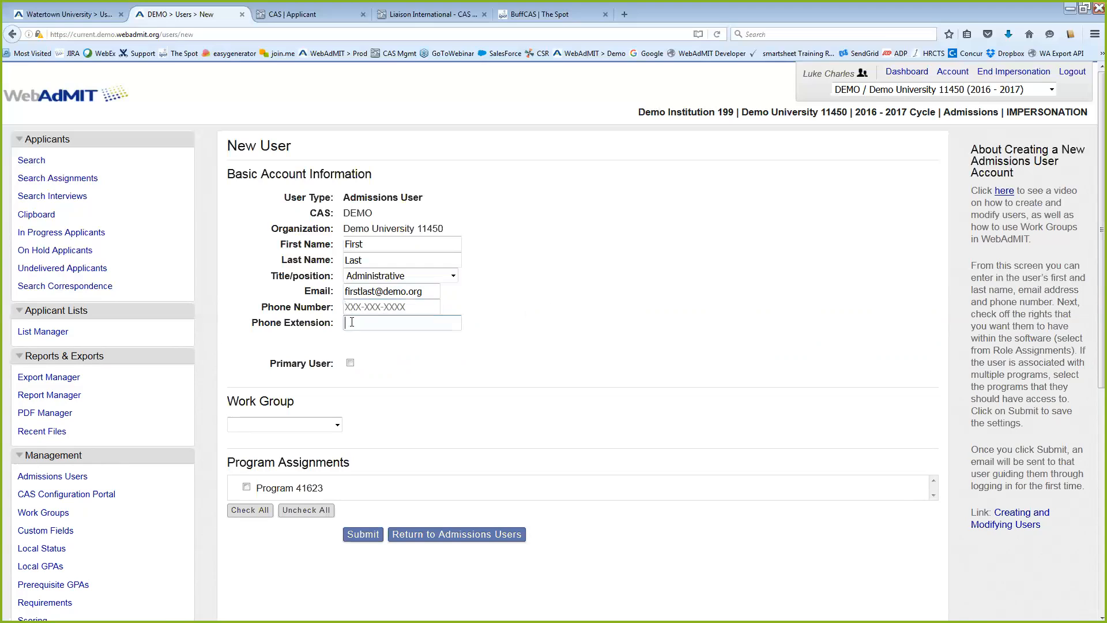
{"action": "left_click", "coordinate": [362, 324]}
Step: Toggle the Primary User option on and off, and assign the new user to the WebAdMIT Administrators work group
{"action": "scroll", "coordinate": [352, 291], "scroll_direction": "down", "scroll_amount": 2}
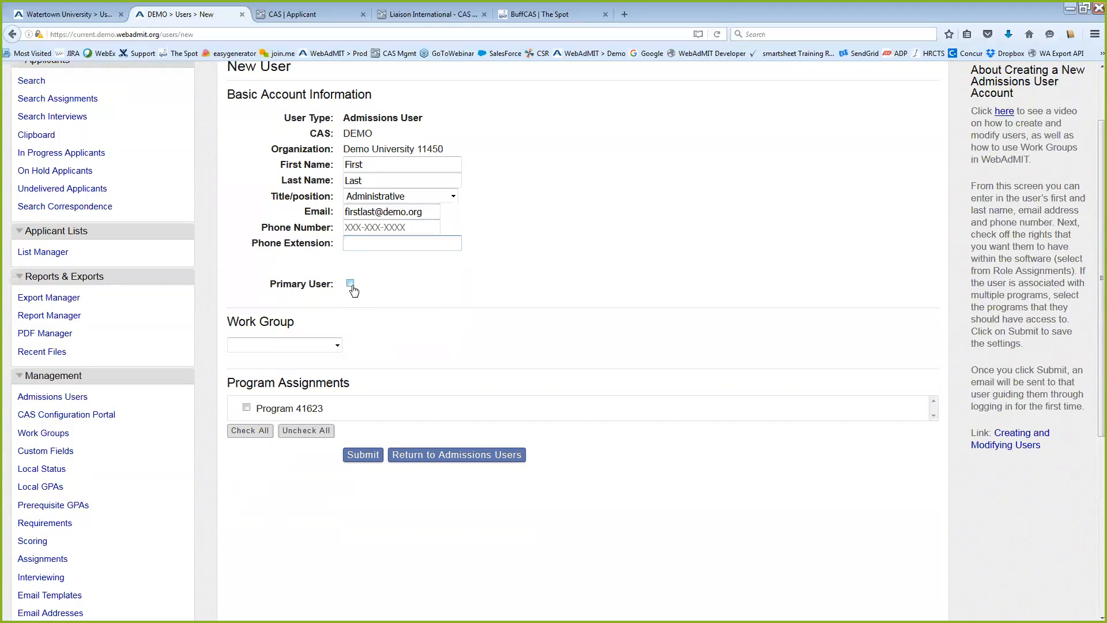
{"action": "left_click", "coordinate": [351, 285]}
{"action": "left_click", "coordinate": [351, 284]}
{"action": "left_click", "coordinate": [330, 346]}
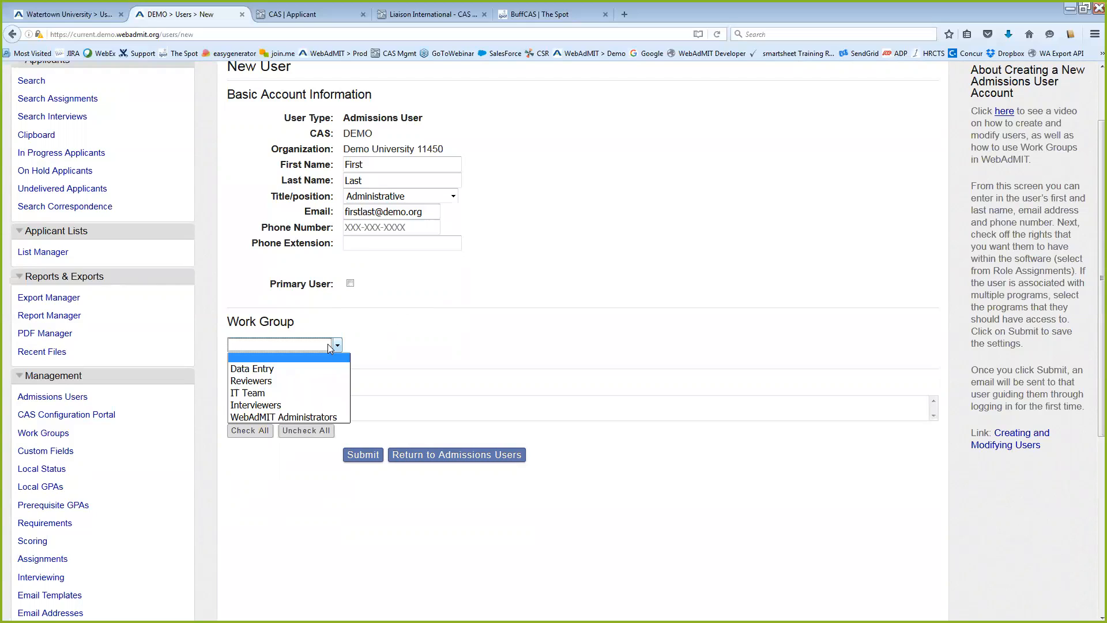
{"action": "left_click", "coordinate": [289, 417]}
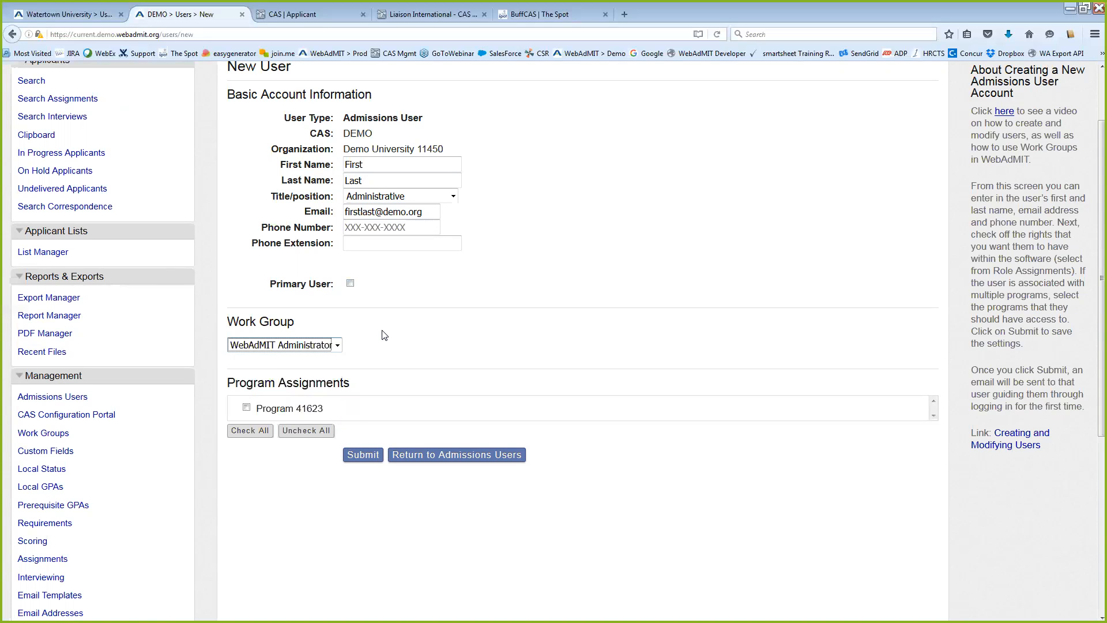
{"action": "left_click", "coordinate": [344, 343]}
{"action": "left_click", "coordinate": [338, 343]}
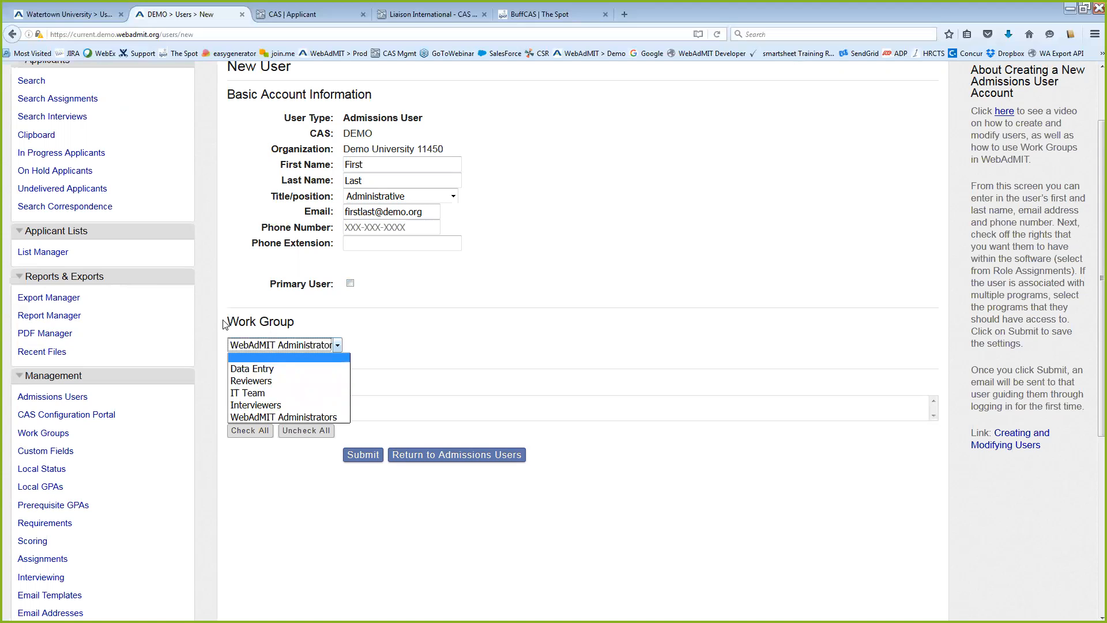
{"action": "left_click", "coordinate": [291, 416]}
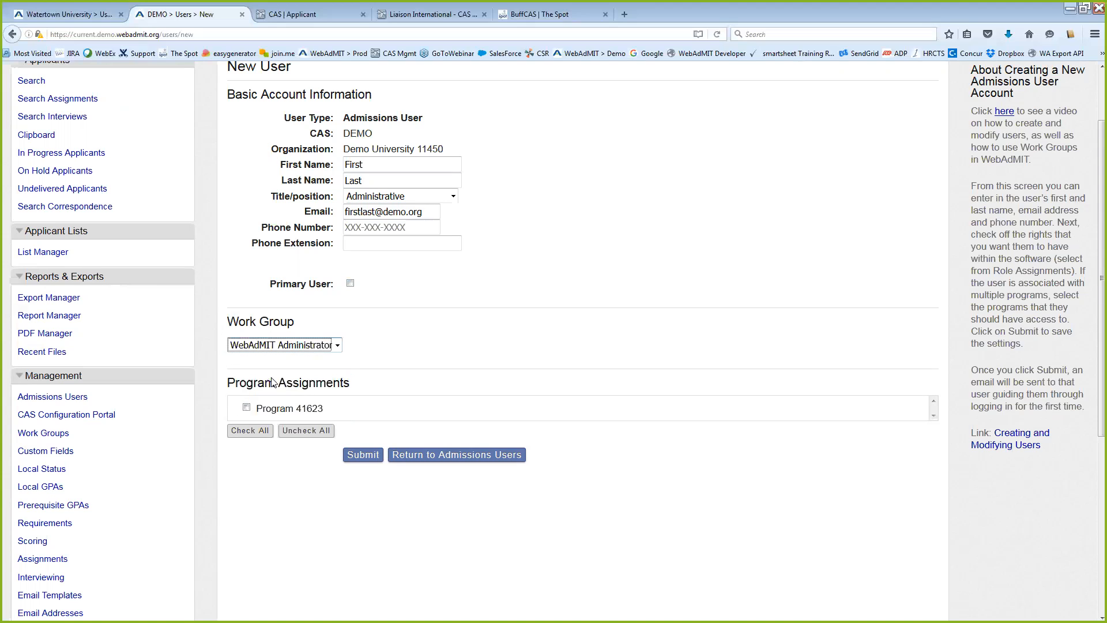
Step: Open the Work Groups page and start a new work group titled Data Entry
{"action": "left_click", "coordinate": [55, 433]}
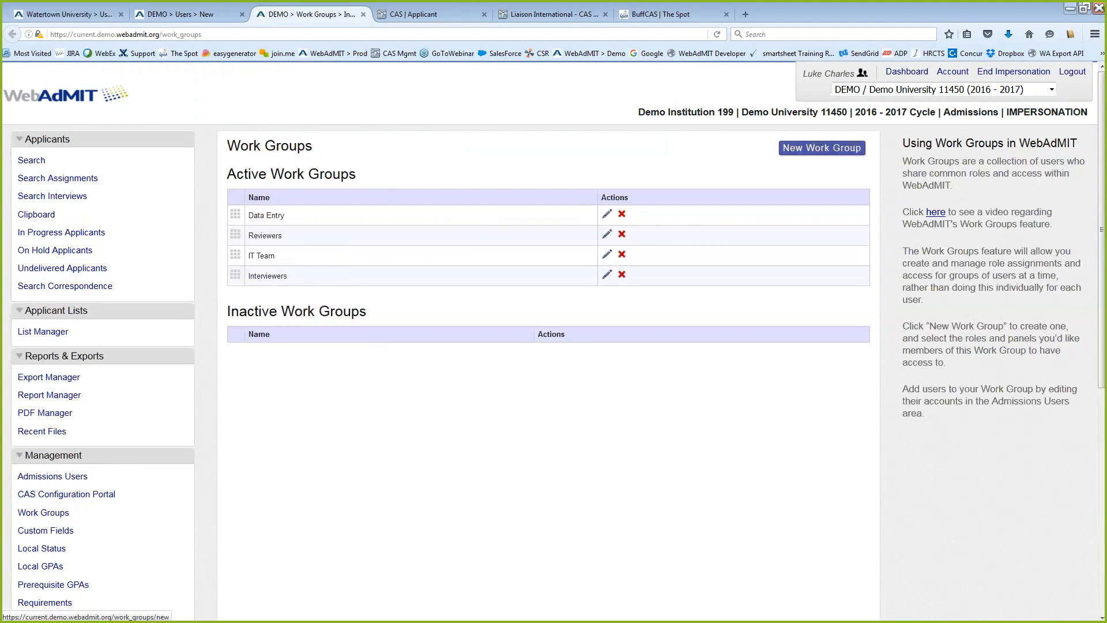
{"action": "left_click", "coordinate": [821, 148]}
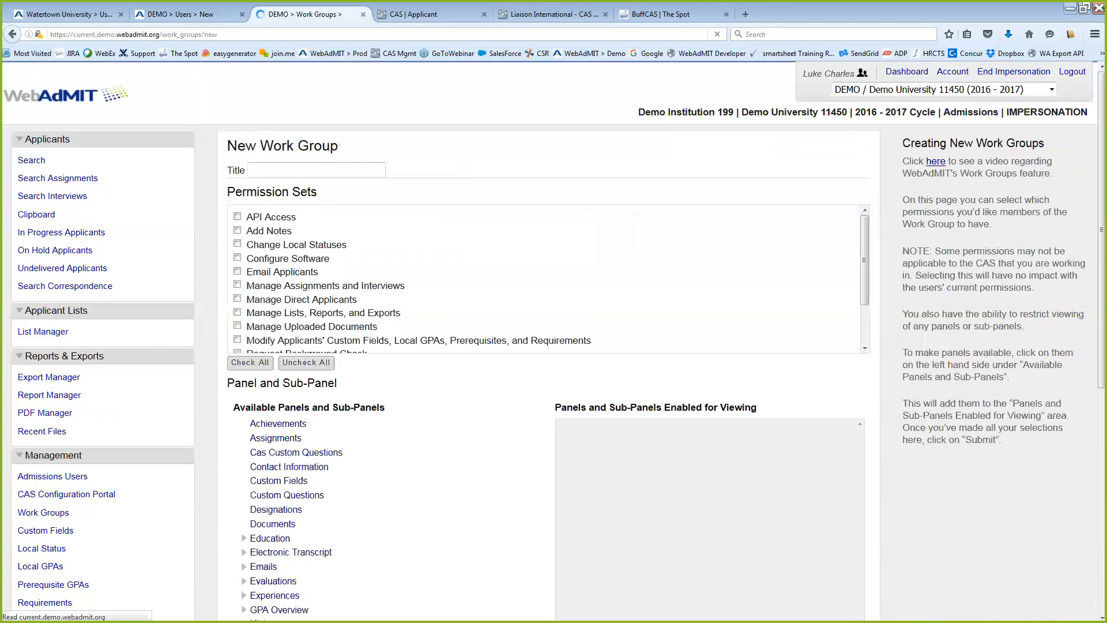
{"action": "left_click", "coordinate": [359, 171]}
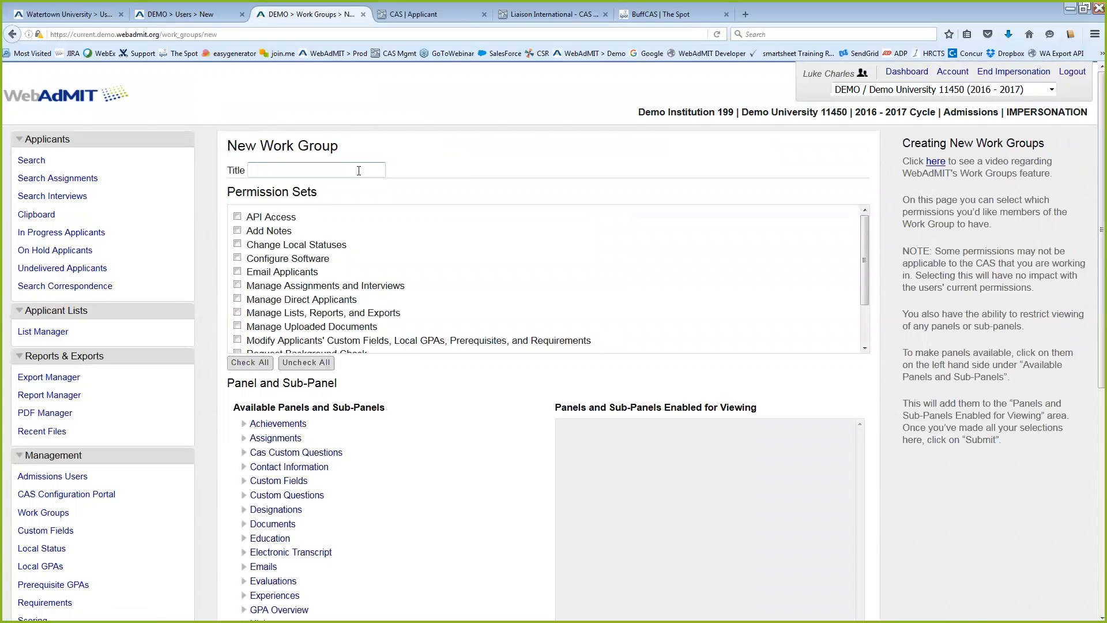
{"action": "type", "text": "Data Entry"}
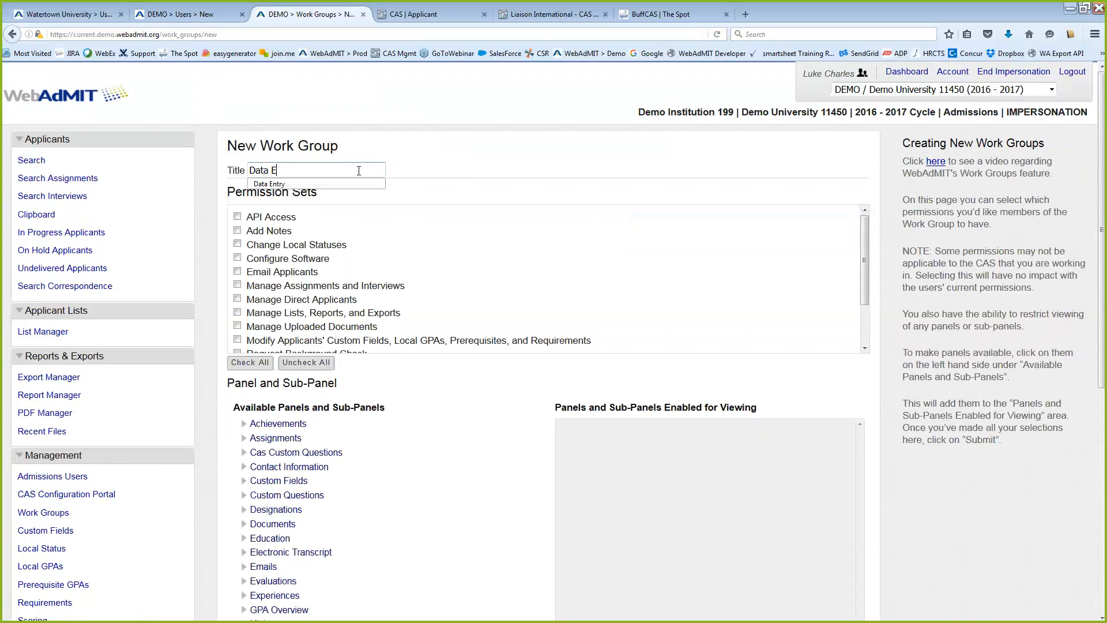
{"action": "key", "text": "Tab"}
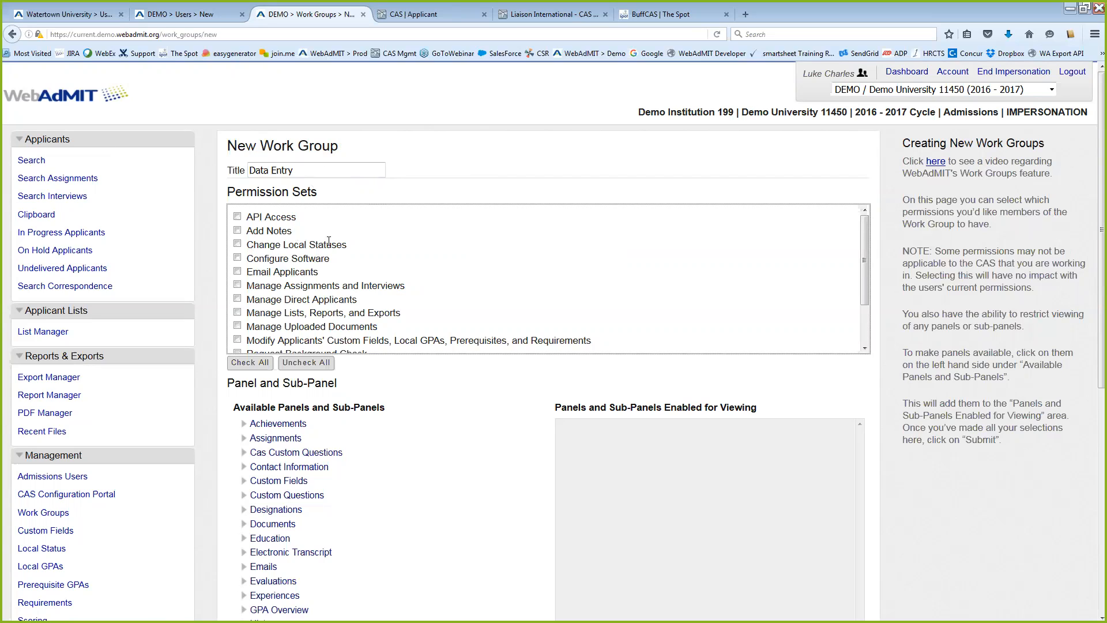
Step: Grant the work group the Change Local Statuses, Configure Software, Email Applicants, and Manage Assignments and Interviews permission sets
{"action": "left_click", "coordinate": [237, 243]}
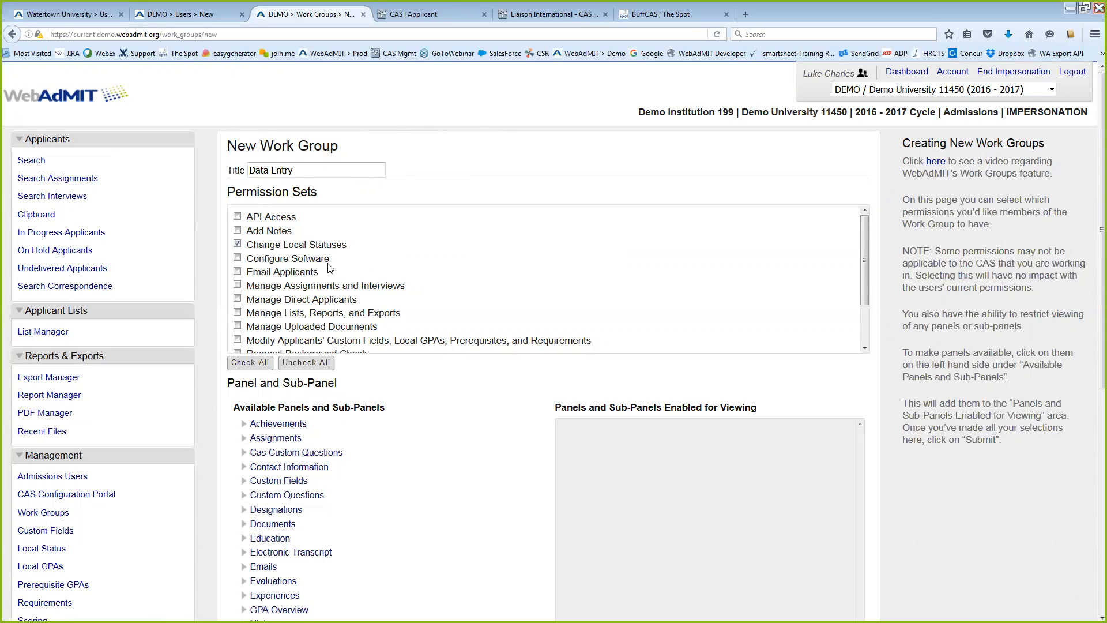
{"action": "left_click", "coordinate": [237, 271]}
{"action": "left_click", "coordinate": [237, 258]}
{"action": "left_click", "coordinate": [237, 258]}
{"action": "left_click", "coordinate": [237, 258]}
{"action": "left_click", "coordinate": [53, 455]}
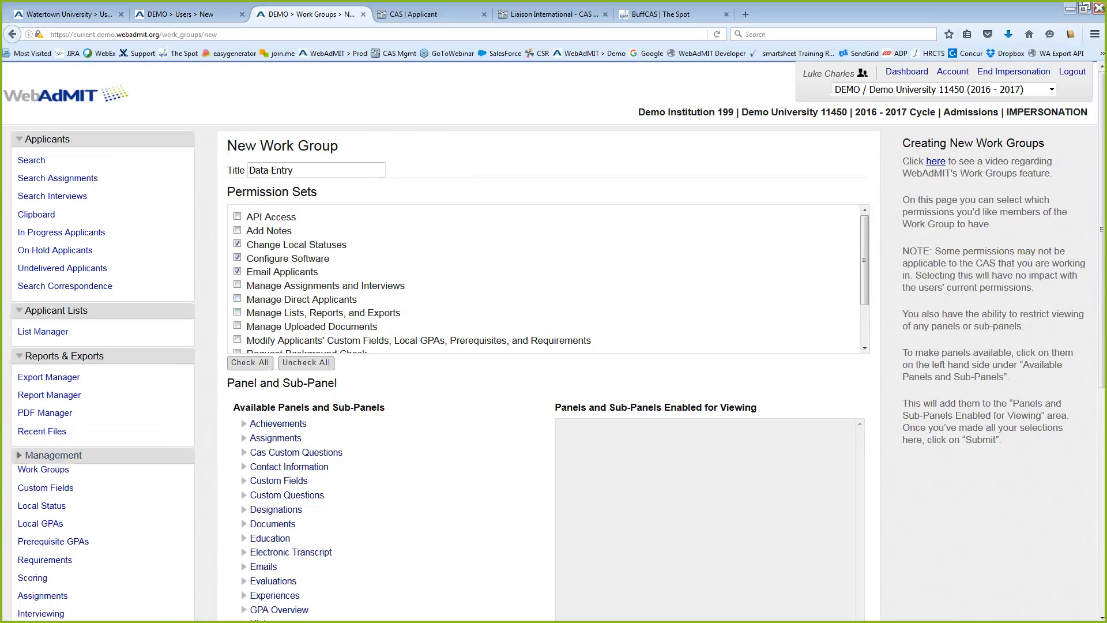
{"action": "left_click", "coordinate": [53, 455]}
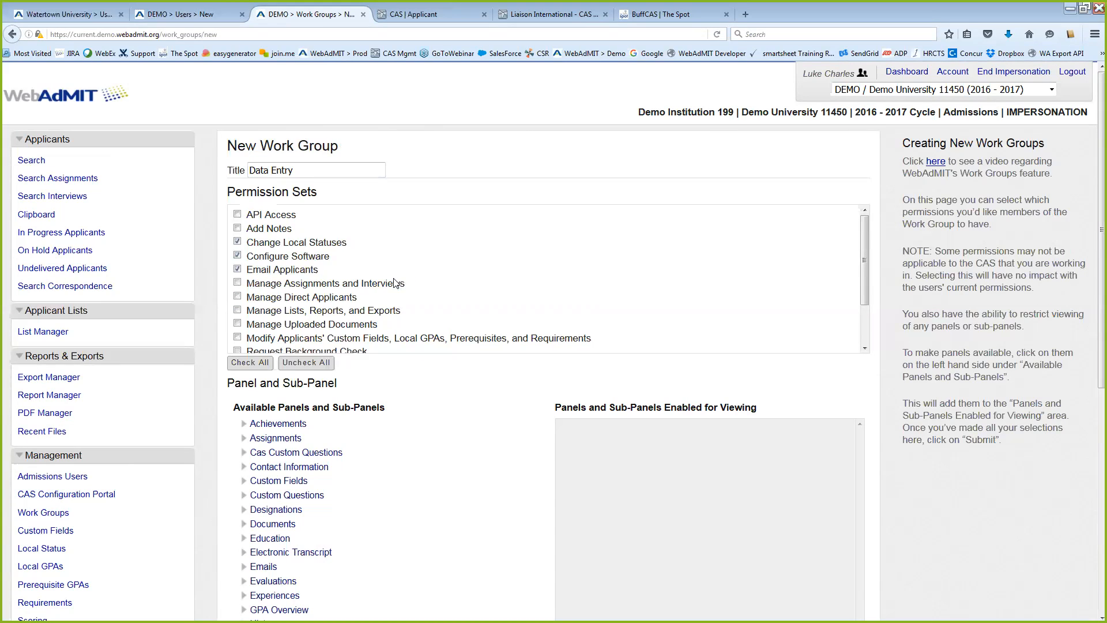
{"action": "scroll", "coordinate": [266, 261], "scroll_direction": "down", "scroll_amount": 1}
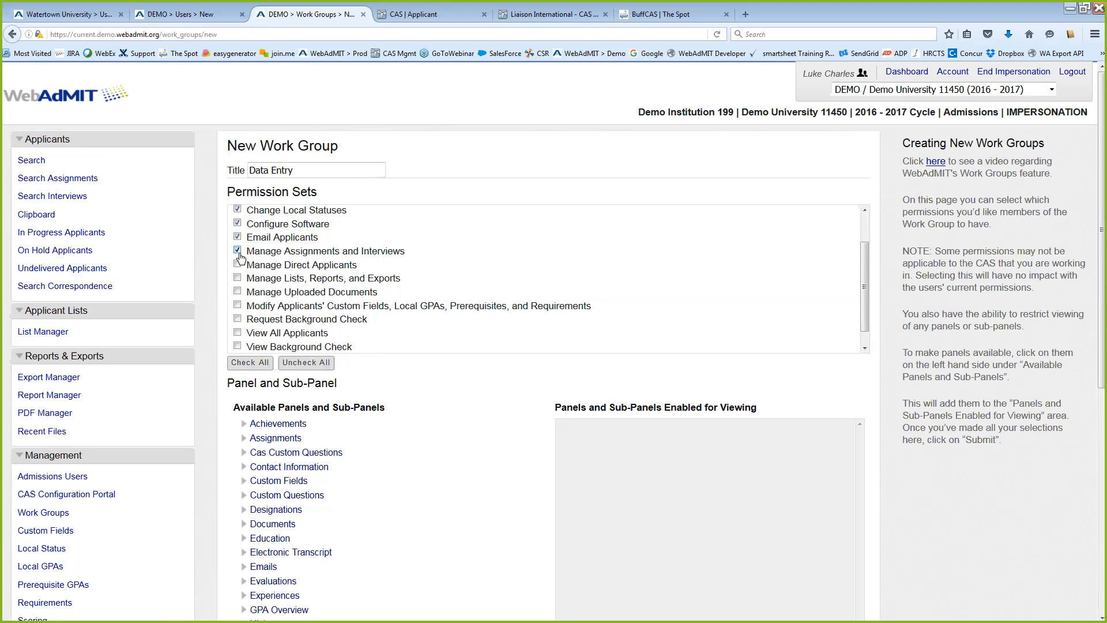
{"action": "scroll", "coordinate": [277, 271], "scroll_direction": "down", "scroll_amount": 1}
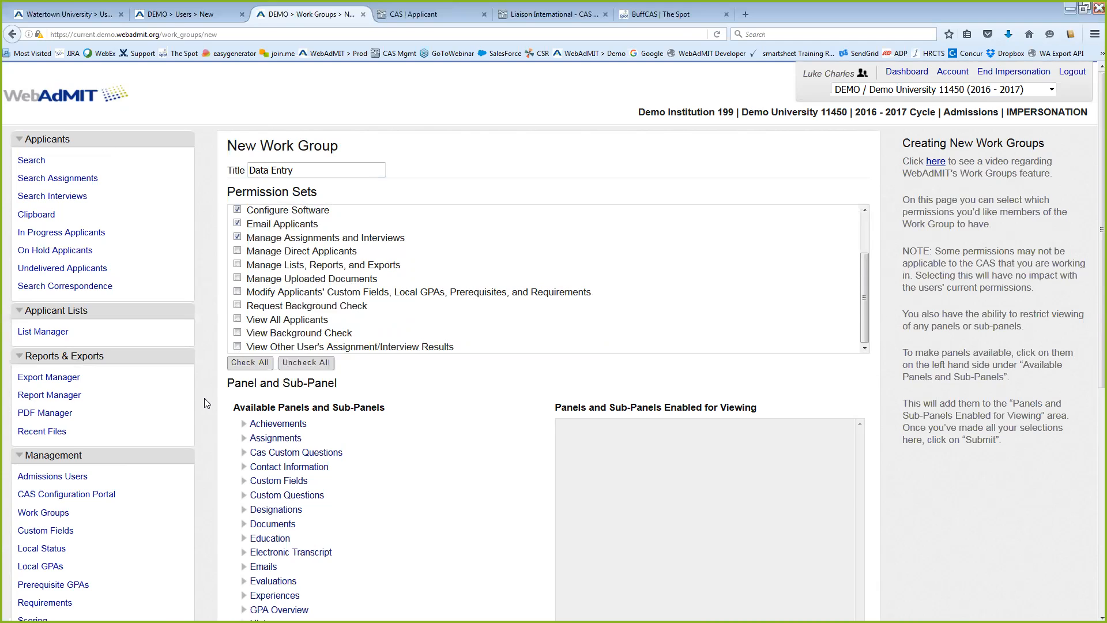
{"action": "left_click", "coordinate": [237, 346]}
{"action": "left_click", "coordinate": [237, 346]}
{"action": "left_click", "coordinate": [237, 319]}
{"action": "left_click", "coordinate": [237, 319]}
Step: Enable all sub-panels of the Achievements and Assignments panels for viewing by the work group
{"action": "scroll", "coordinate": [292, 385], "scroll_direction": "down", "scroll_amount": 3}
{"action": "scroll", "coordinate": [292, 385], "scroll_direction": "down", "scroll_amount": 3}
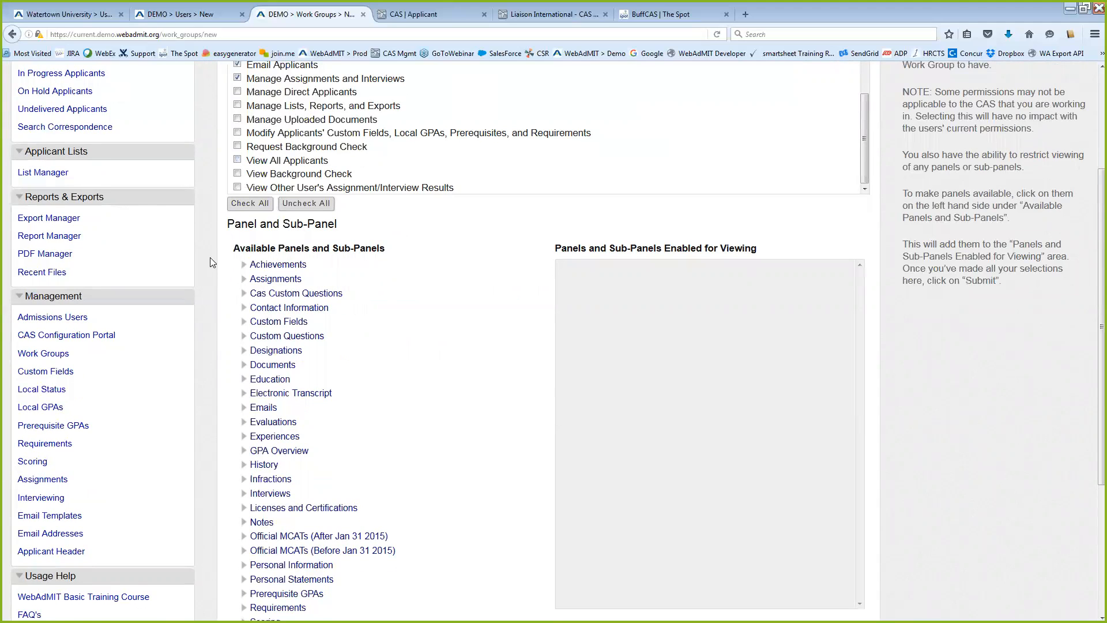
{"action": "scroll", "coordinate": [505, 235], "scroll_direction": "down", "scroll_amount": 2}
{"action": "scroll", "coordinate": [496, 236], "scroll_direction": "up", "scroll_amount": 2}
{"action": "scroll", "coordinate": [464, 240], "scroll_direction": "down", "scroll_amount": 2}
{"action": "scroll", "coordinate": [457, 240], "scroll_direction": "down", "scroll_amount": 1}
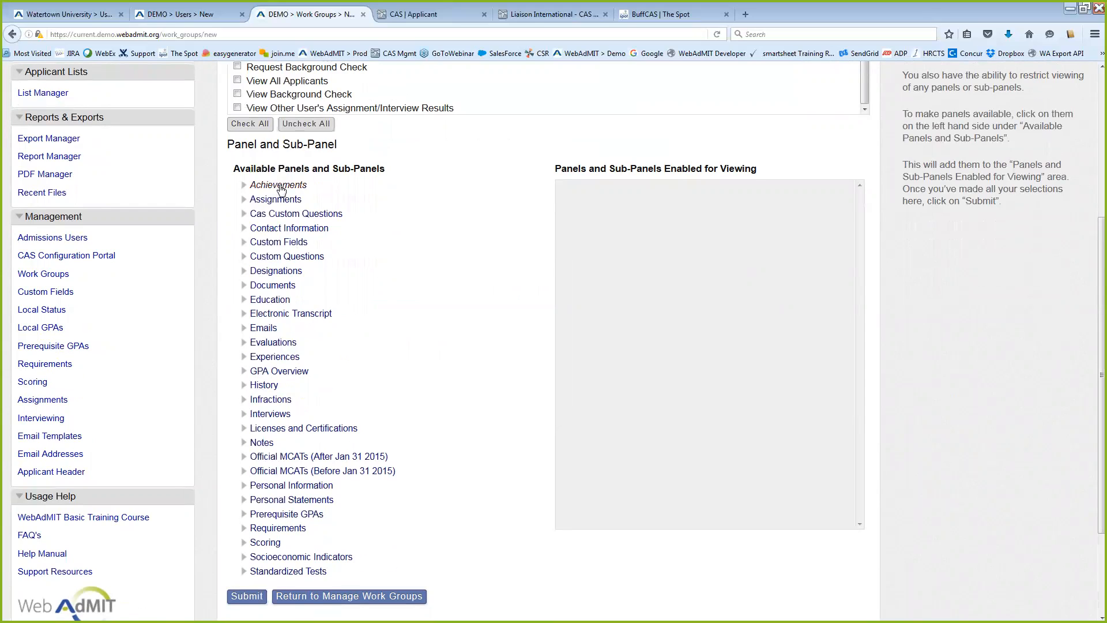
{"action": "left_click", "coordinate": [277, 184]}
{"action": "left_click", "coordinate": [326, 200]}
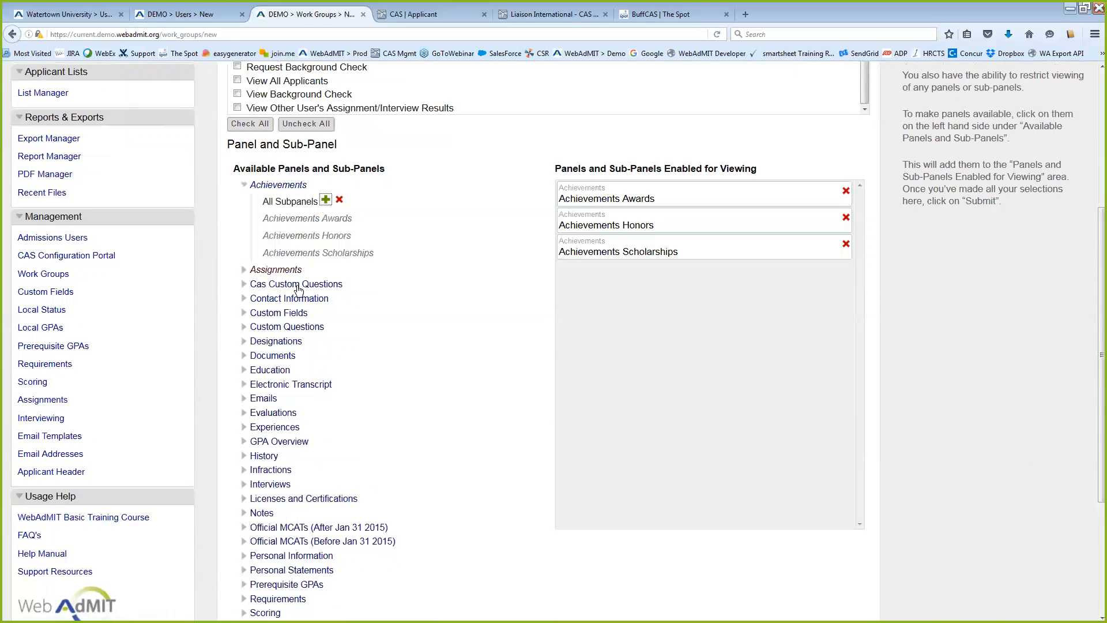
{"action": "left_click", "coordinate": [275, 269]}
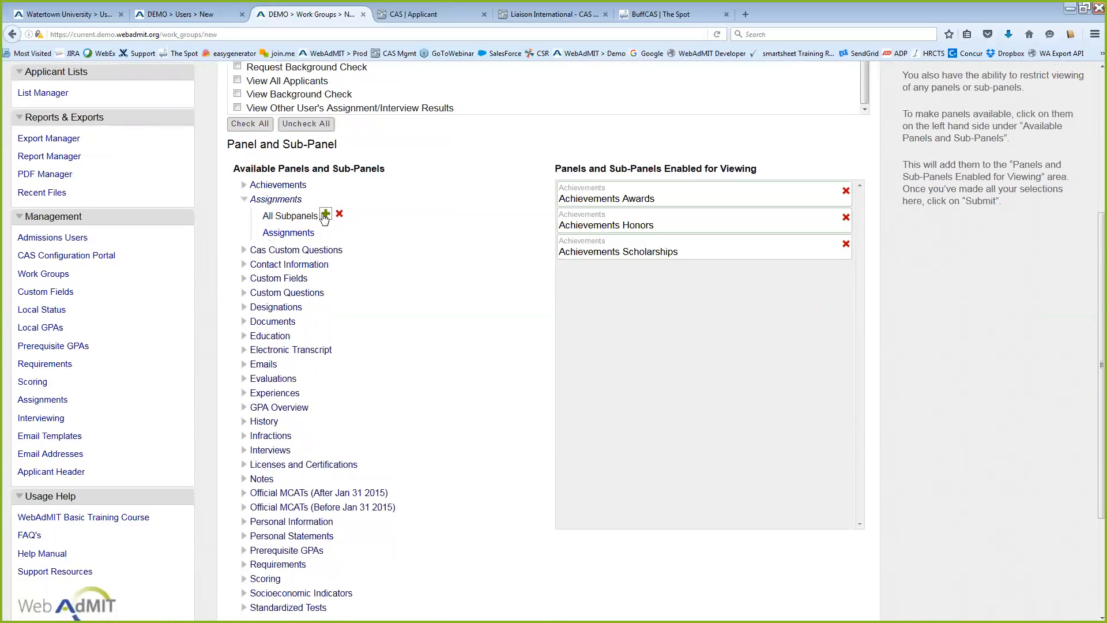
{"action": "left_click", "coordinate": [326, 214]}
Step: Enable all sub-panels of the Cas Custom Questions, Contact Information and Custom Fields panels
{"action": "left_click", "coordinate": [306, 250]}
{"action": "left_click", "coordinate": [326, 228]}
{"action": "left_click", "coordinate": [306, 264]}
{"action": "left_click", "coordinate": [326, 243]}
{"action": "left_click", "coordinate": [305, 295]}
{"action": "left_click", "coordinate": [326, 257]}
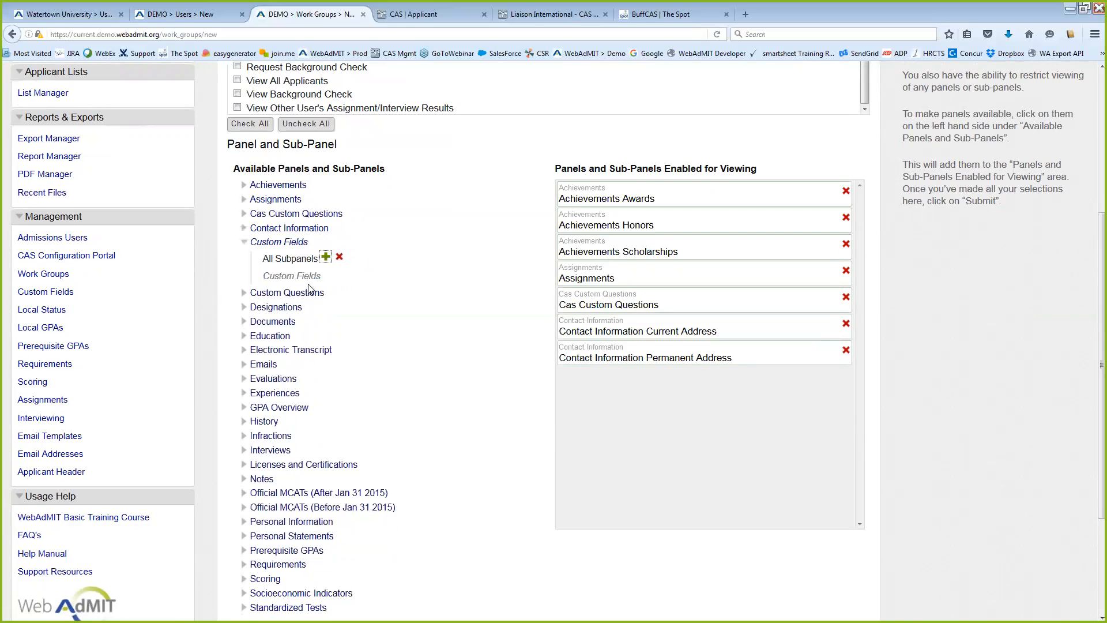
Step: Enable all sub-panels of the Custom Questions, Designations and Documents panels
{"action": "left_click", "coordinate": [306, 293]}
{"action": "left_click", "coordinate": [325, 271]}
{"action": "left_click", "coordinate": [294, 309]}
{"action": "left_click", "coordinate": [326, 286]}
{"action": "left_click", "coordinate": [295, 321]}
{"action": "left_click", "coordinate": [325, 300]}
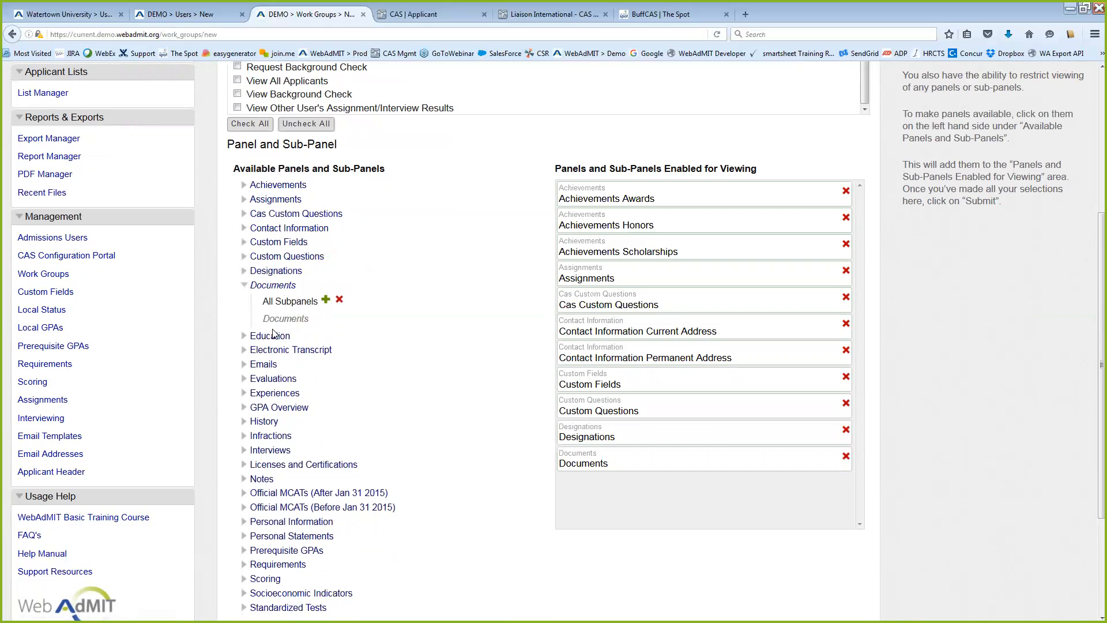
Step: Enable all sub-panels of the Education, Electronic Transcript, Emails and Evaluations panels
{"action": "left_click", "coordinate": [278, 336]}
{"action": "left_click", "coordinate": [325, 314]}
{"action": "left_click", "coordinate": [292, 369]}
{"action": "left_click", "coordinate": [326, 329]}
{"action": "left_click", "coordinate": [265, 363]}
{"action": "left_click", "coordinate": [326, 344]}
{"action": "left_click", "coordinate": [273, 379]}
{"action": "left_click", "coordinate": [326, 358]}
Step: Enable all sub-panels of the GPA Overview, History and Infractions panels
{"action": "scroll", "coordinate": [301, 386], "scroll_direction": "down", "scroll_amount": 2}
{"action": "scroll", "coordinate": [301, 387], "scroll_direction": "down", "scroll_amount": 2}
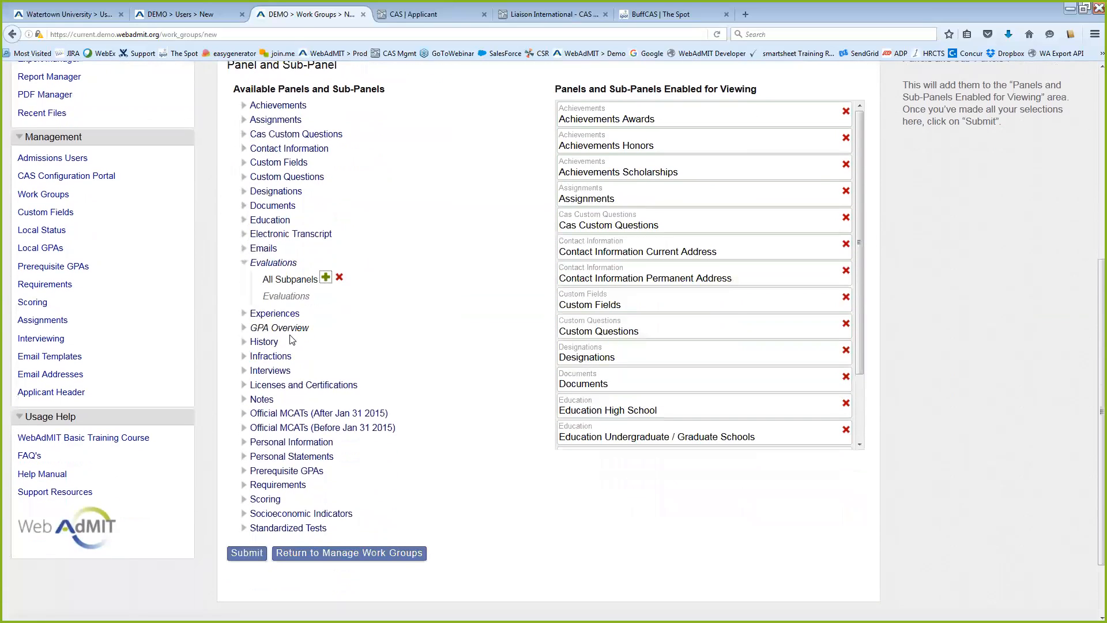
{"action": "left_click", "coordinate": [288, 328]}
{"action": "left_click", "coordinate": [326, 306]}
{"action": "left_click", "coordinate": [273, 411]}
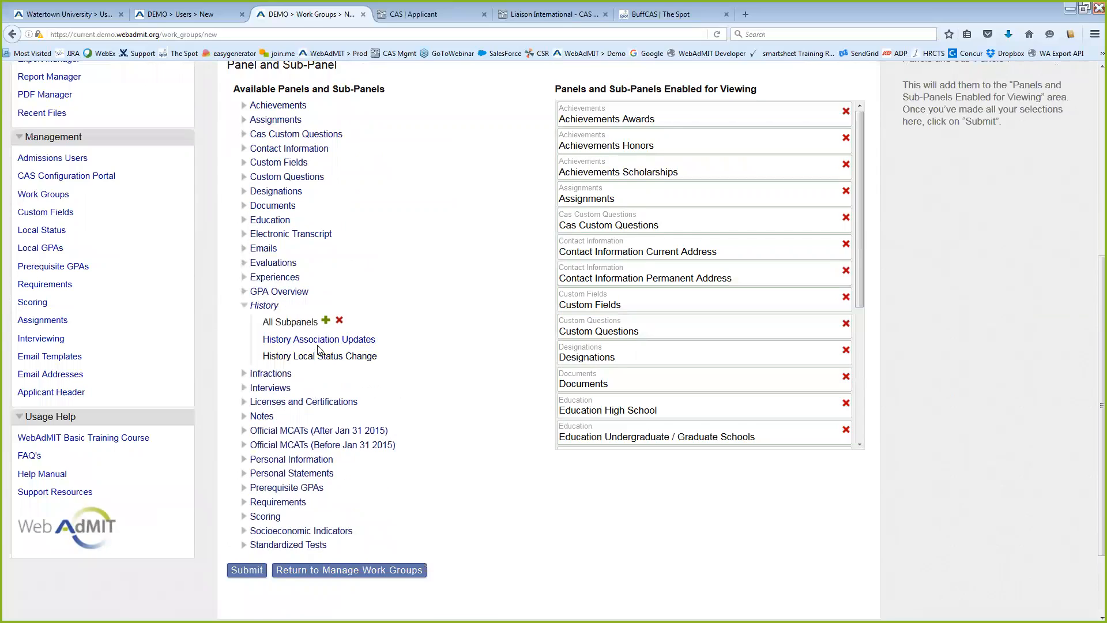
{"action": "left_click", "coordinate": [326, 321]}
{"action": "left_click", "coordinate": [272, 375]}
{"action": "left_click", "coordinate": [326, 335]}
Step: Enable all sub-panels of the Interviews, Licenses and Certifications, and Official MCATs (After Jan 31 2015) panels
{"action": "left_click", "coordinate": [288, 423]}
{"action": "left_click", "coordinate": [326, 349]}
{"action": "left_click", "coordinate": [292, 385]}
{"action": "left_click", "coordinate": [326, 363]}
{"action": "left_click", "coordinate": [291, 414]}
{"action": "left_click", "coordinate": [325, 393]}
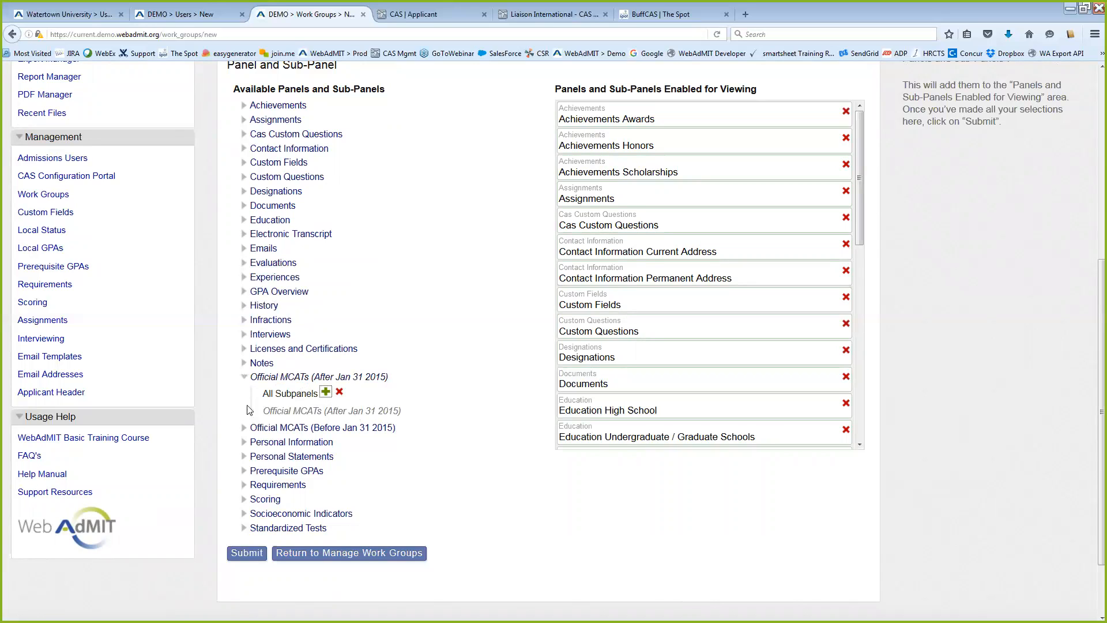
Step: Remove Interviews, both History sub-panels, and the Academic, Felony and Licenses infractions from the panels enabled for viewing
{"action": "left_click", "coordinate": [261, 427]}
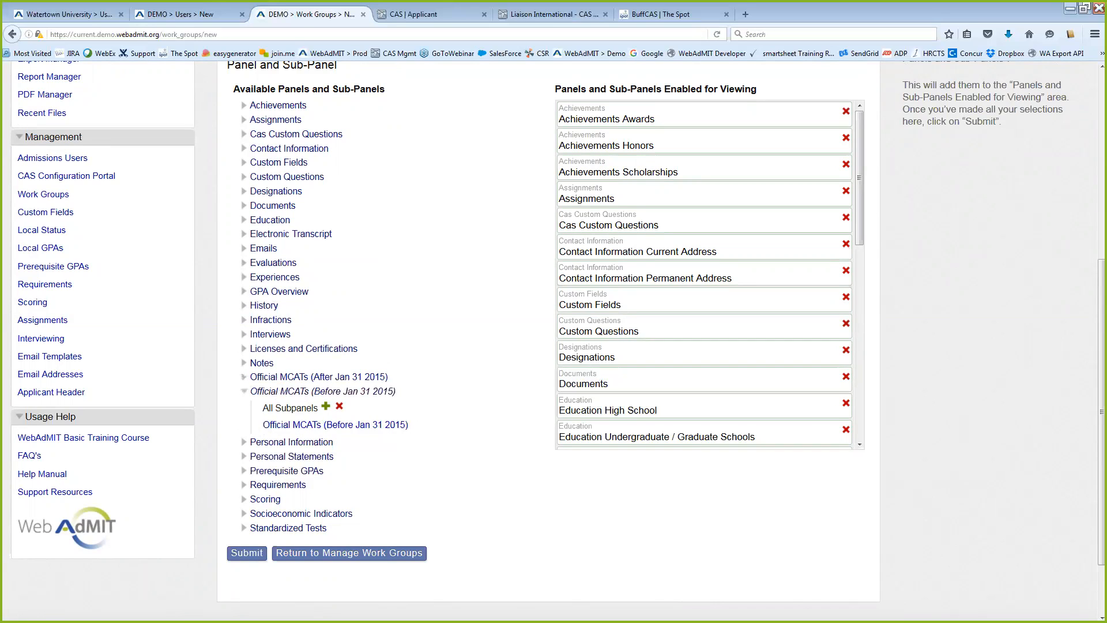
{"action": "scroll", "coordinate": [703, 274], "scroll_direction": "down", "scroll_amount": 10}
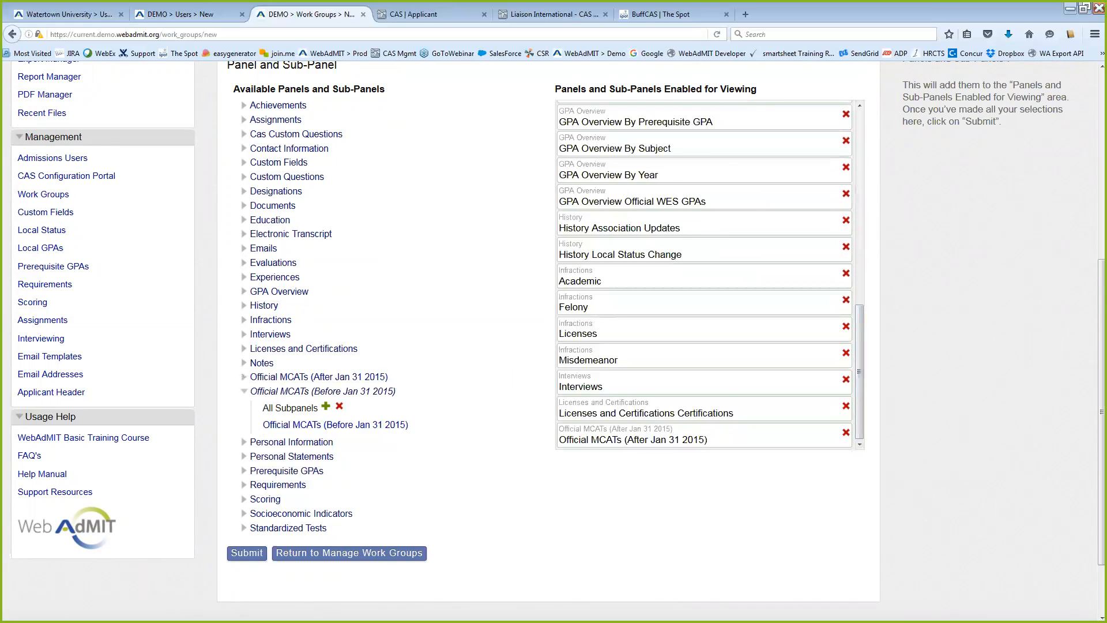
{"action": "scroll", "coordinate": [703, 274], "scroll_direction": "up", "scroll_amount": 1}
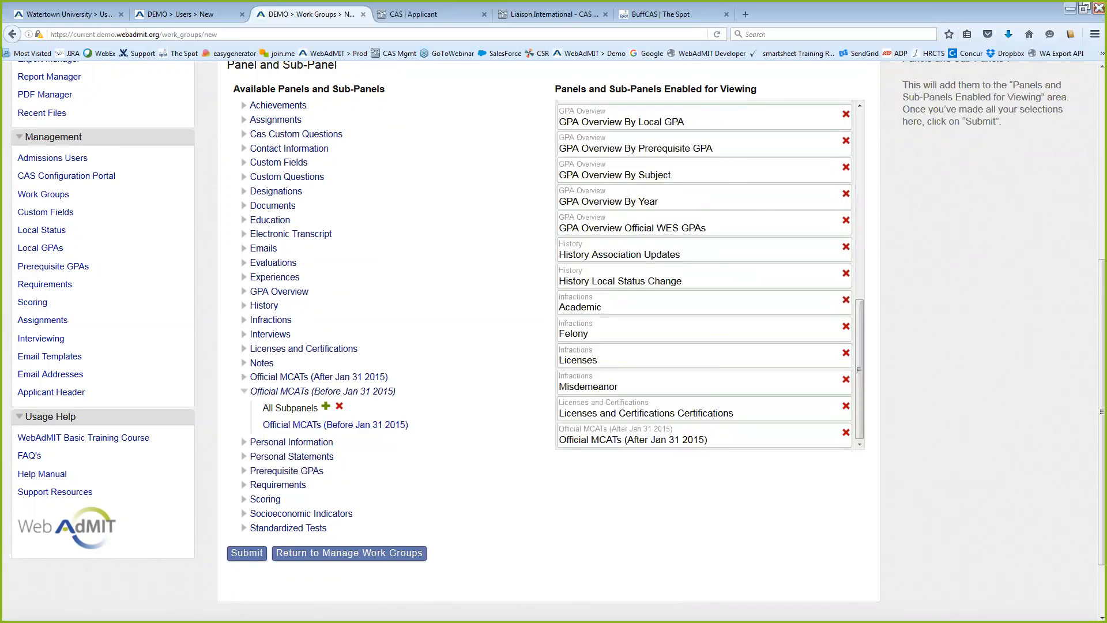
{"action": "left_click", "coordinate": [846, 353]}
{"action": "left_click", "coordinate": [846, 353]}
{"action": "left_click", "coordinate": [846, 352]}
{"action": "left_click", "coordinate": [846, 353]}
{"action": "left_click", "coordinate": [846, 353]}
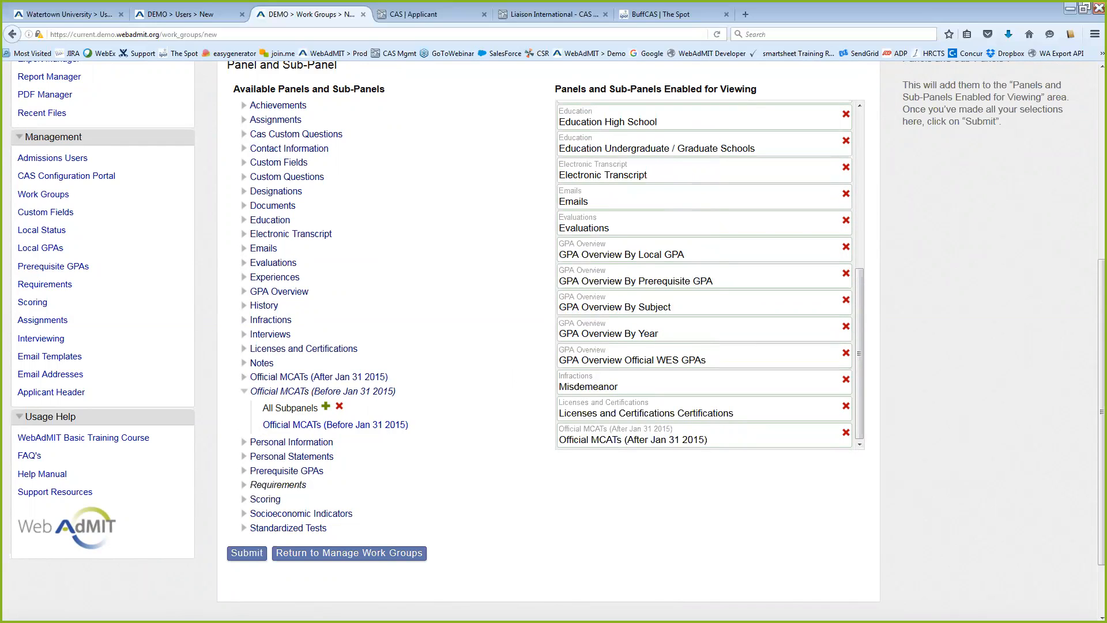
Step: Enable all Requirements sub-panels and submit the new work group
{"action": "left_click", "coordinate": [278, 485]}
{"action": "left_click", "coordinate": [326, 463]}
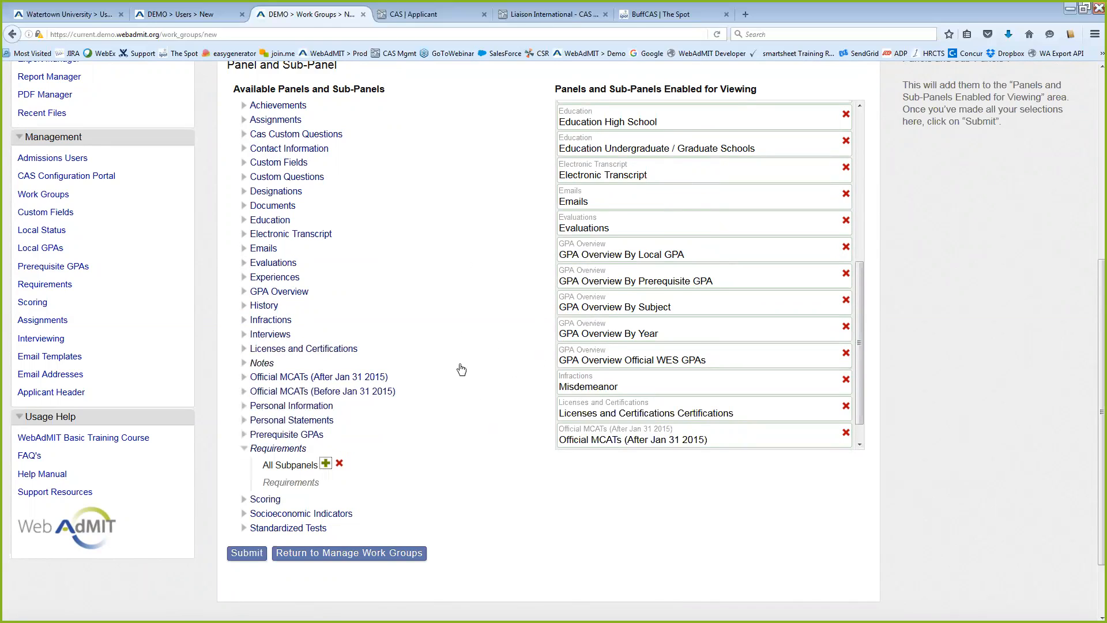
{"action": "scroll", "coordinate": [461, 368], "scroll_direction": "up", "scroll_amount": 5}
{"action": "scroll", "coordinate": [462, 368], "scroll_direction": "down", "scroll_amount": 7}
{"action": "left_click", "coordinate": [247, 472]}
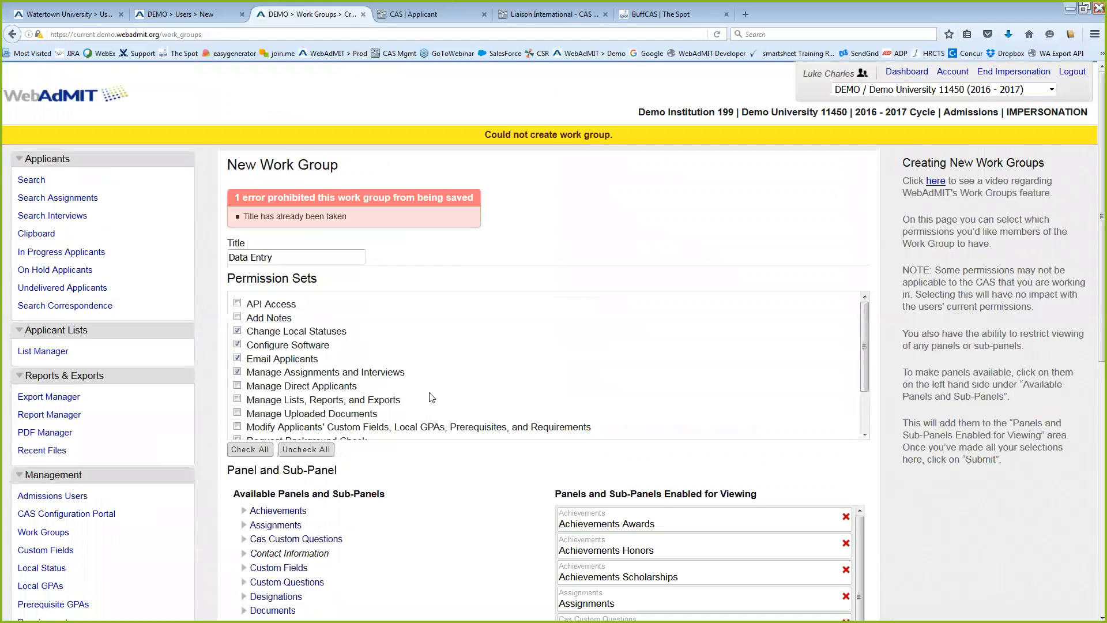
Step: Change the work group's title to Data Entry 1 and submit it again
{"action": "left_click", "coordinate": [301, 258]}
{"action": "type", "text": "1"}
{"action": "scroll", "coordinate": [245, 366], "scroll_direction": "down", "scroll_amount": 2}
{"action": "scroll", "coordinate": [245, 367], "scroll_direction": "down", "scroll_amount": 8}
{"action": "left_click", "coordinate": [246, 473]}
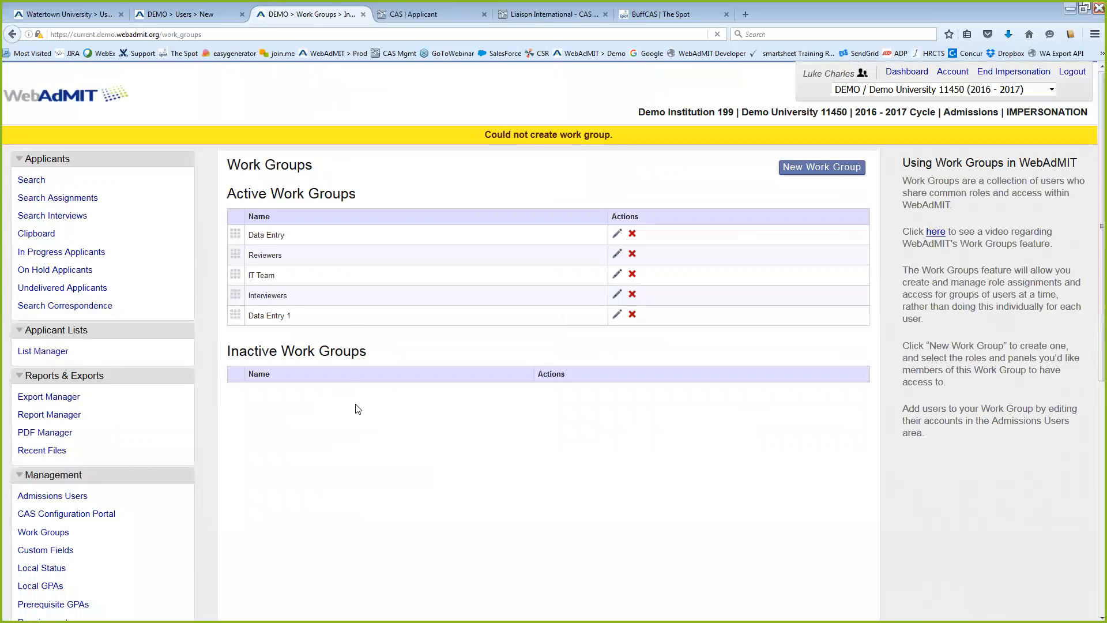
Step: Move the Data Entry 1 work group directly below Data Entry in the active work groups
{"action": "left_click_drag", "start_coordinate": [236, 315], "coordinate": [237, 255]}
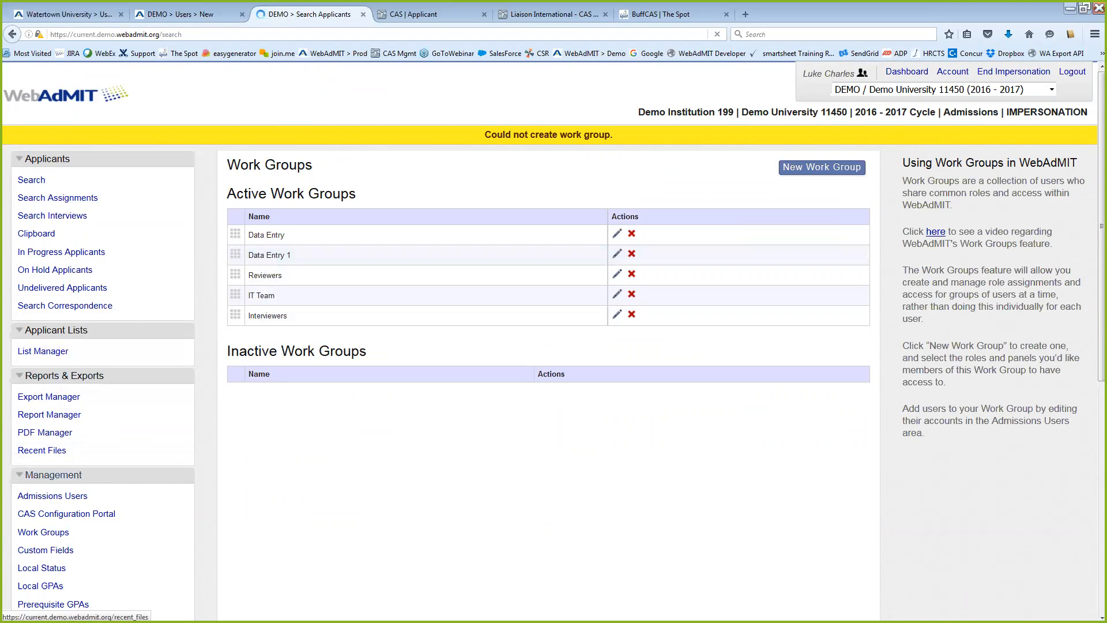
Step: Open the fifth listed admissions user for editing and choose Data Entry 1 as the account's work group
{"action": "left_click", "coordinate": [52, 476]}
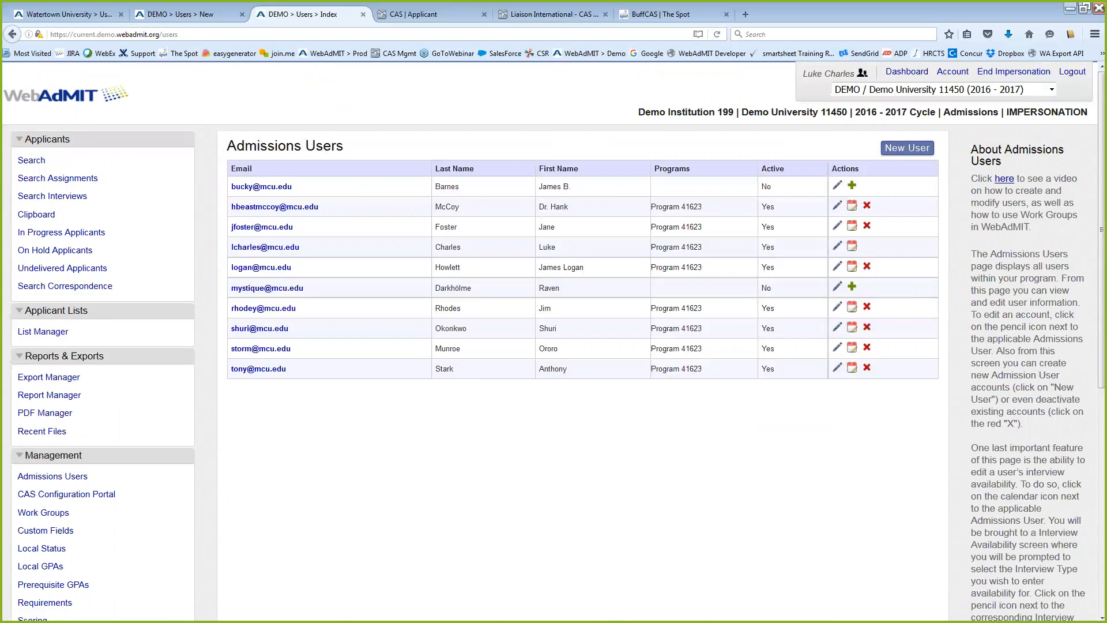
{"action": "left_click", "coordinate": [837, 266]}
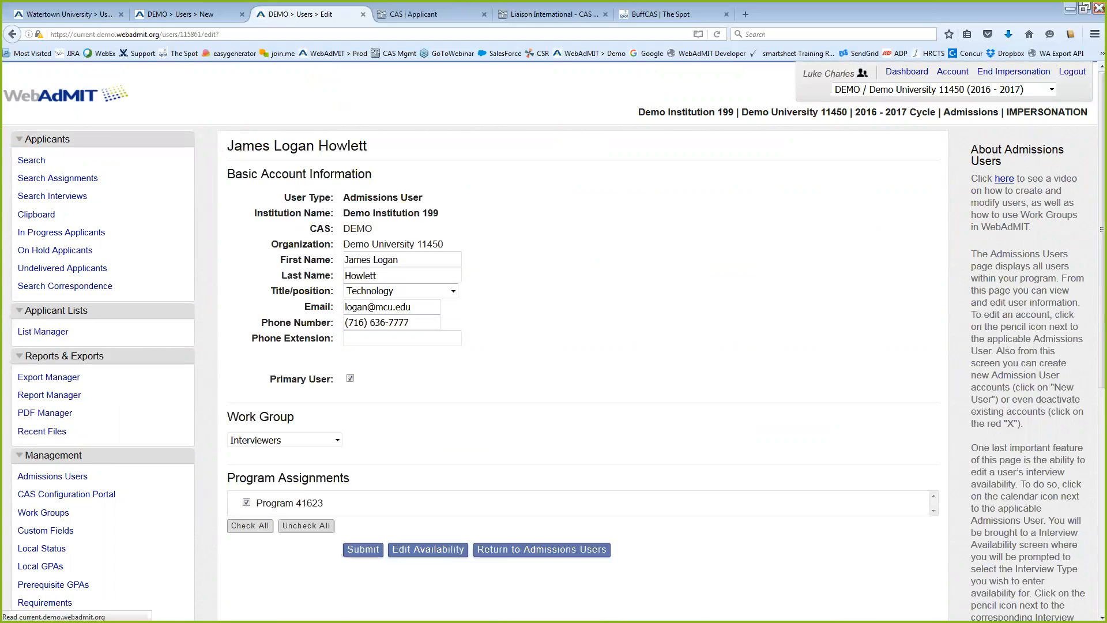
{"action": "scroll", "coordinate": [470, 298], "scroll_direction": "down", "scroll_amount": 3}
{"action": "left_click", "coordinate": [304, 361]}
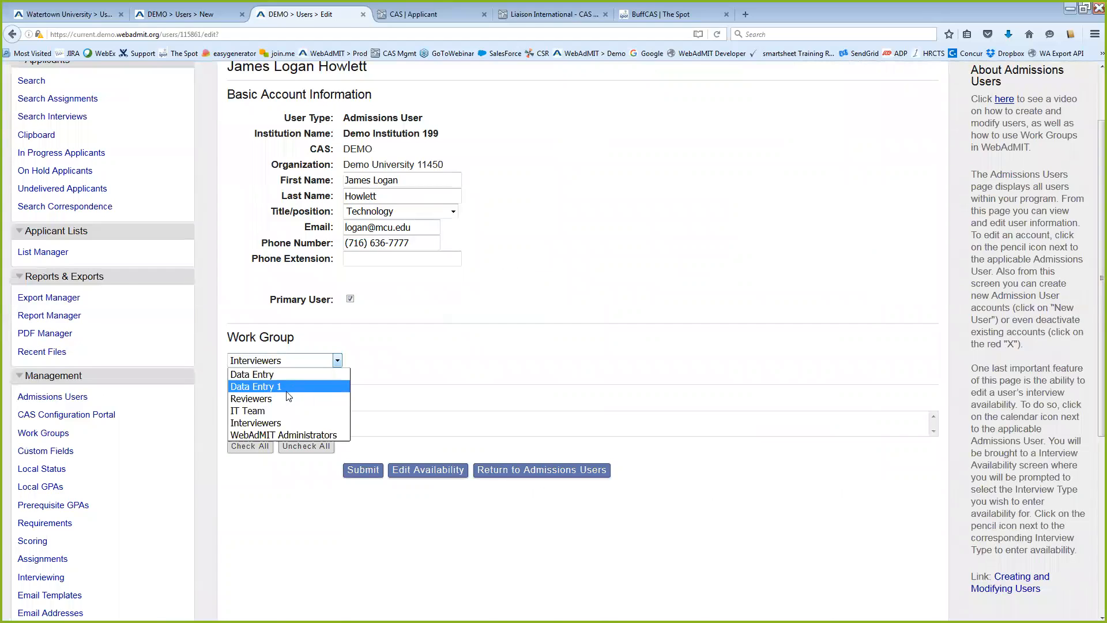
{"action": "left_click", "coordinate": [302, 387]}
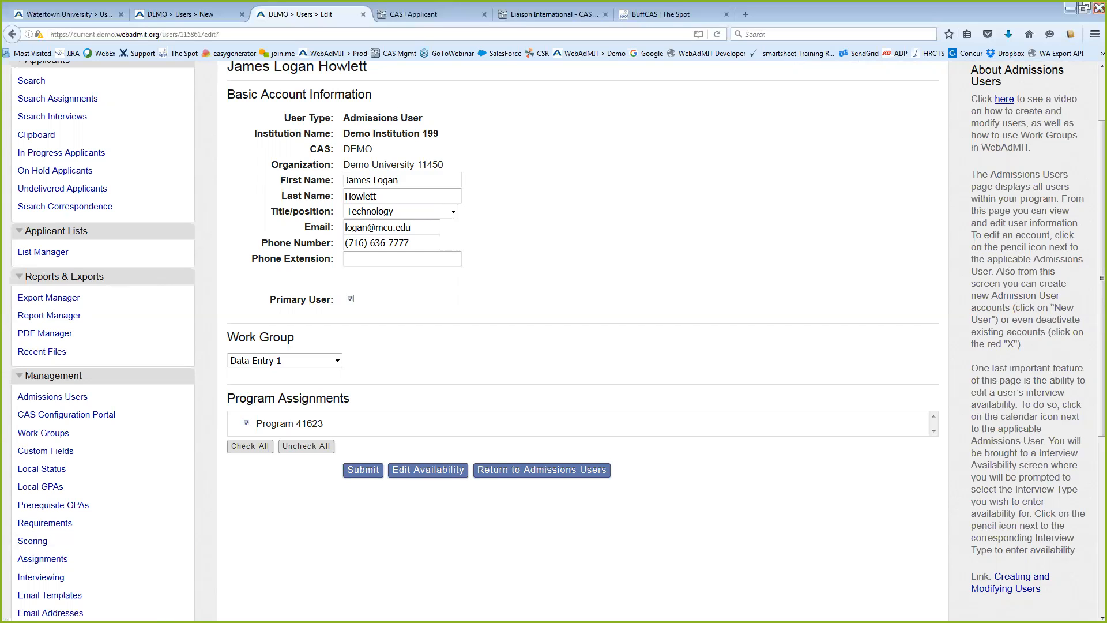
{"action": "scroll", "coordinate": [523, 404], "scroll_direction": "up", "scroll_amount": 3}
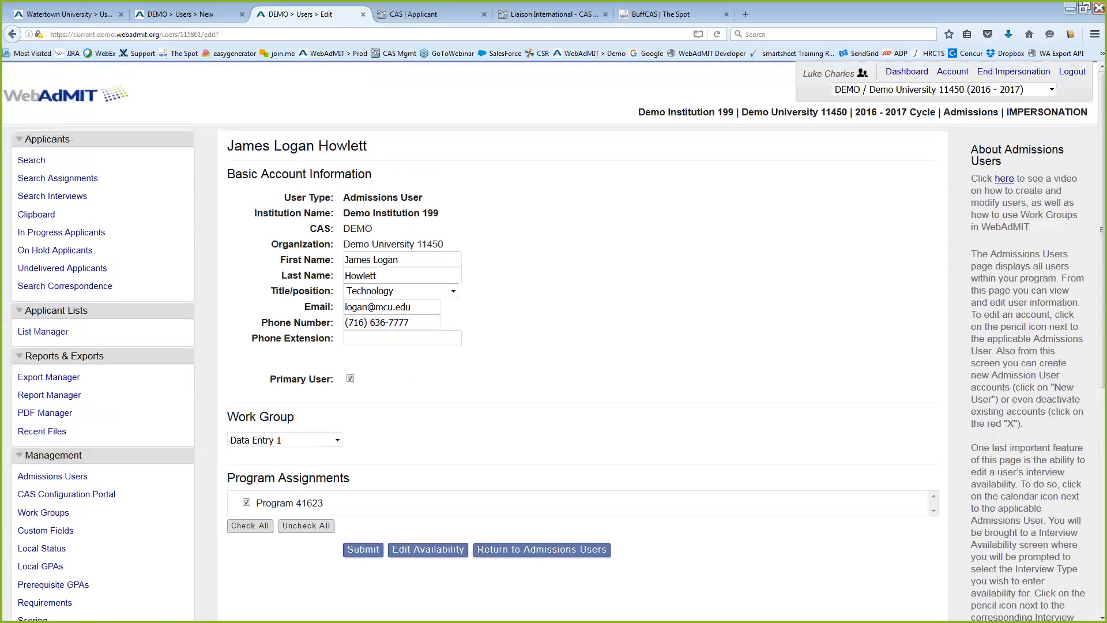
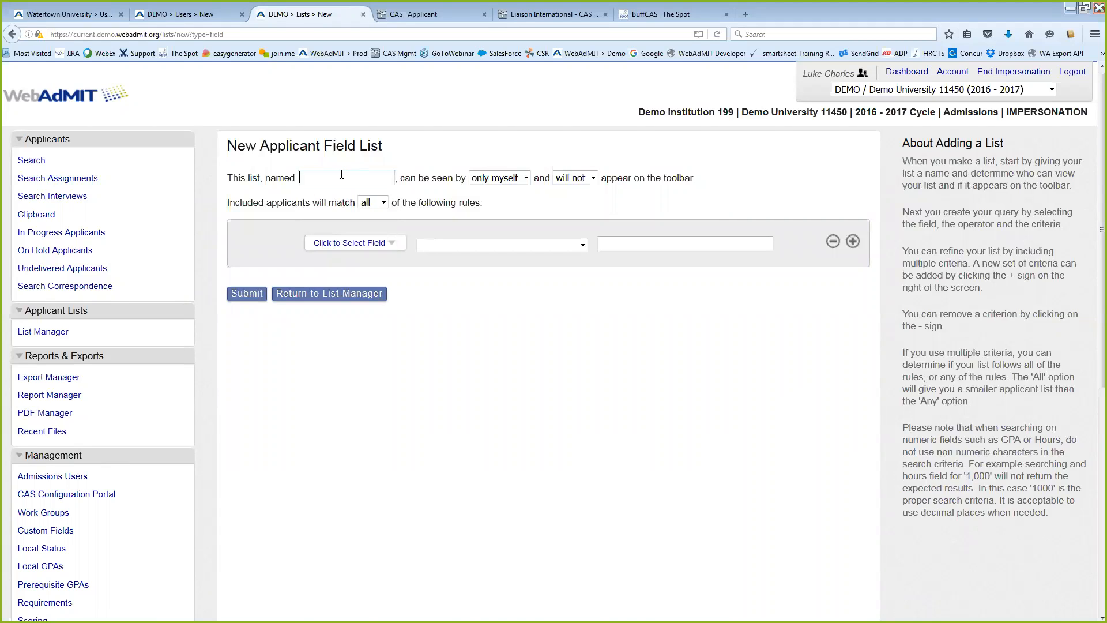
Step: Name the new applicant field list "in state" and choose State/Province of Residence from the Personal fields for its rule
{"action": "type", "text": "in state"}
{"action": "left_click", "coordinate": [389, 247]}
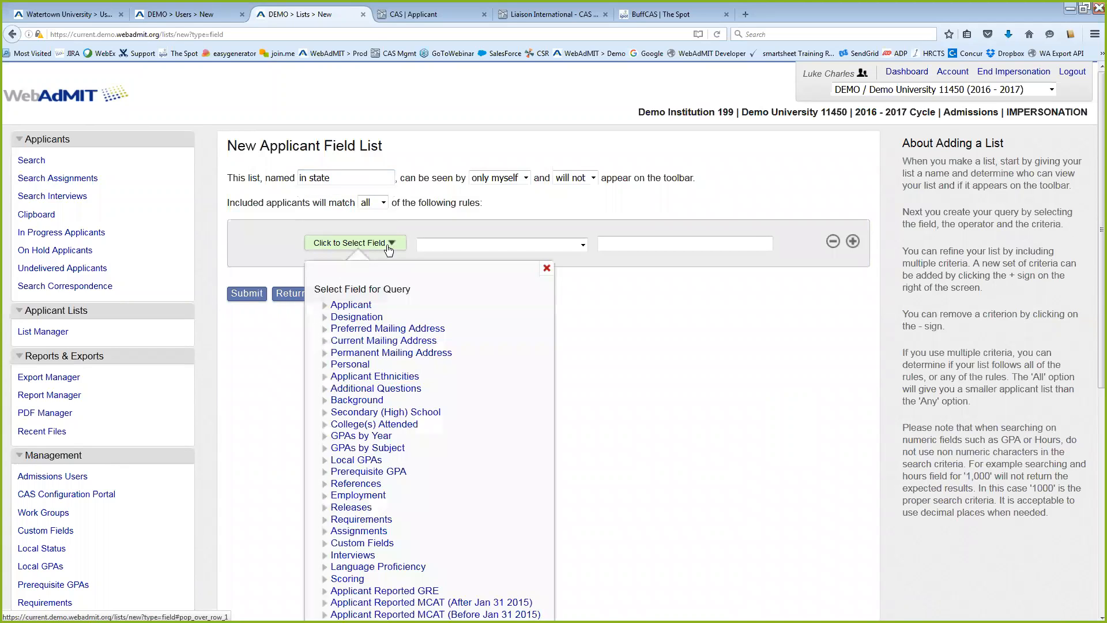
{"action": "left_click", "coordinate": [350, 364]}
{"action": "scroll", "coordinate": [363, 369], "scroll_direction": "down", "scroll_amount": 3}
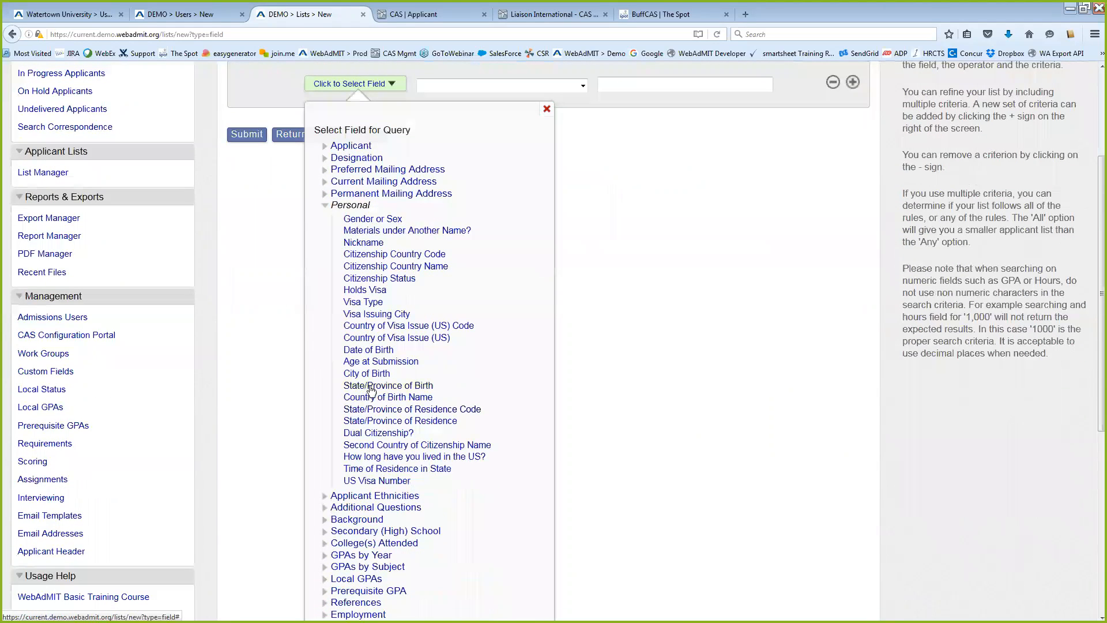
{"action": "left_click", "coordinate": [385, 426]}
{"action": "scroll", "coordinate": [404, 404], "scroll_direction": "up", "scroll_amount": 3}
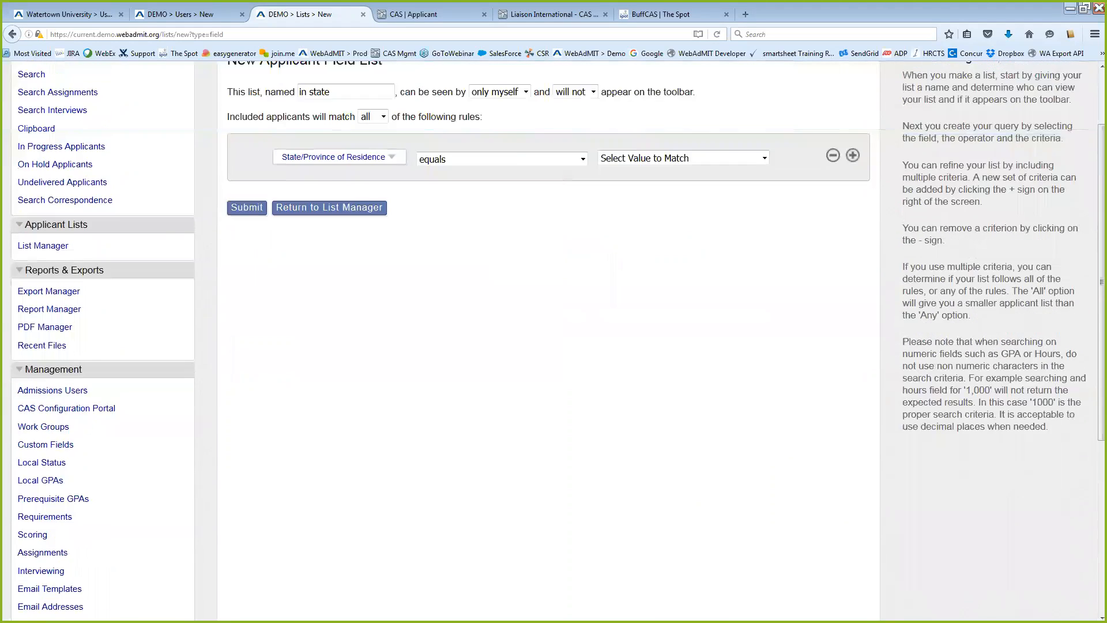
Step: Try Alberta as the residence rule's value to match, and reset it to Select Value to Match
{"action": "left_click", "coordinate": [683, 244]}
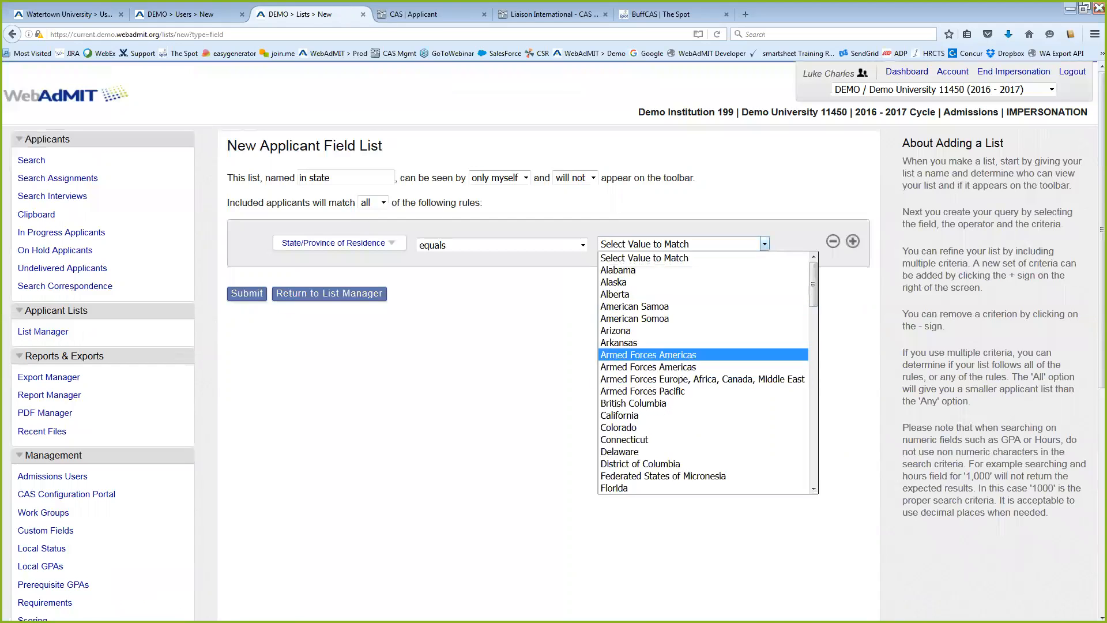
{"action": "left_click", "coordinate": [634, 294]}
{"action": "left_click", "coordinate": [646, 245]}
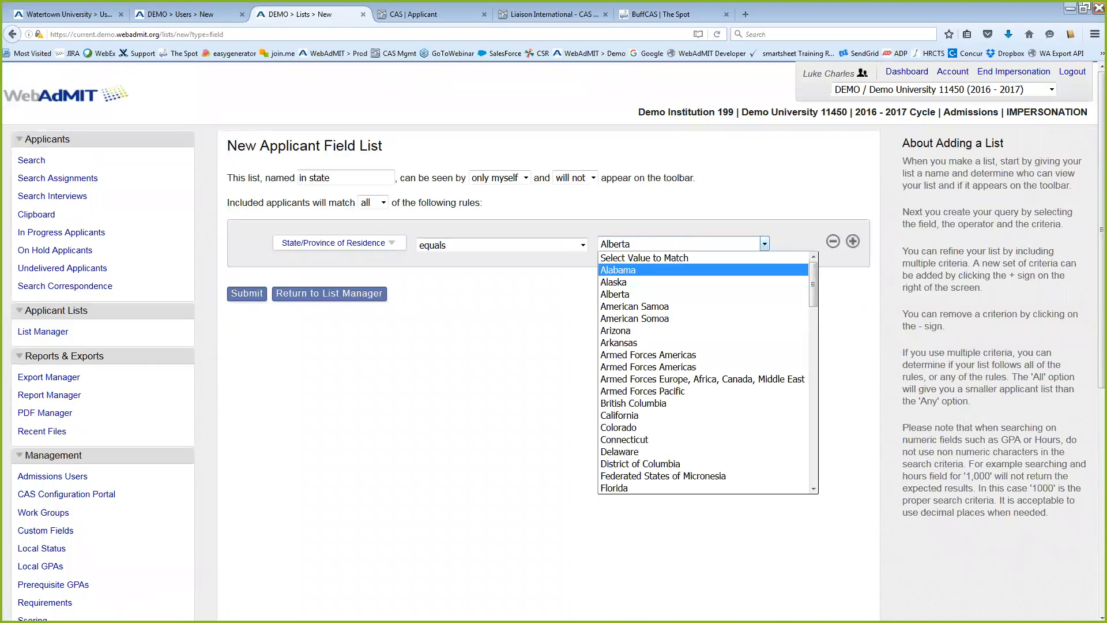
{"action": "left_click", "coordinate": [643, 257]}
Step: Change the rule's field to "(CASPA) How long have you known the applicant?" and match it to 1-2 years
{"action": "left_click", "coordinate": [377, 247]}
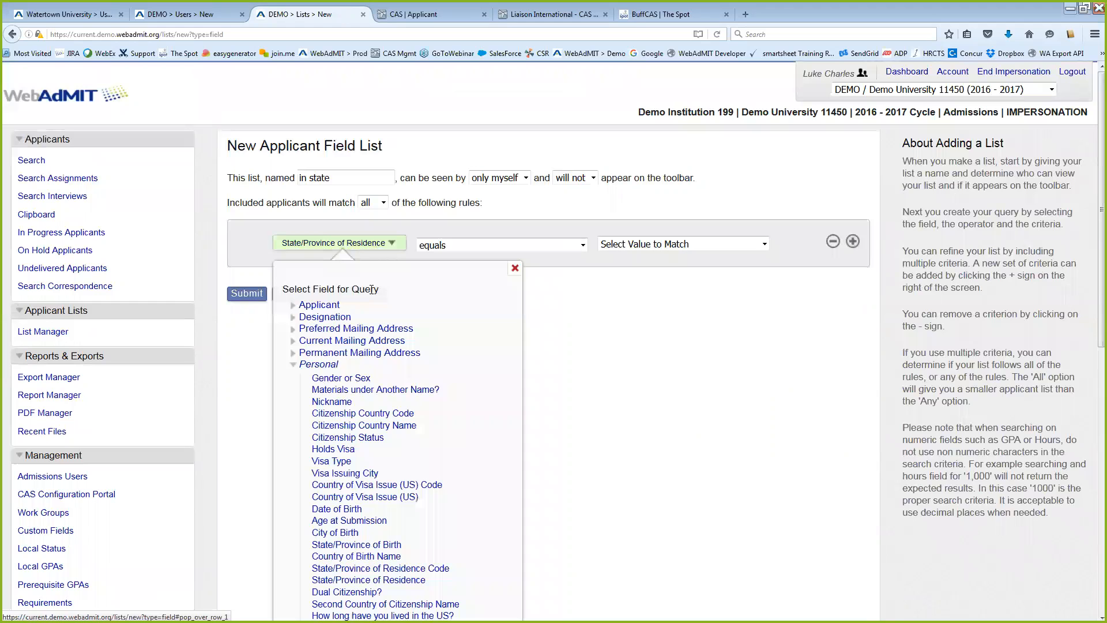
{"action": "left_click", "coordinate": [323, 364]}
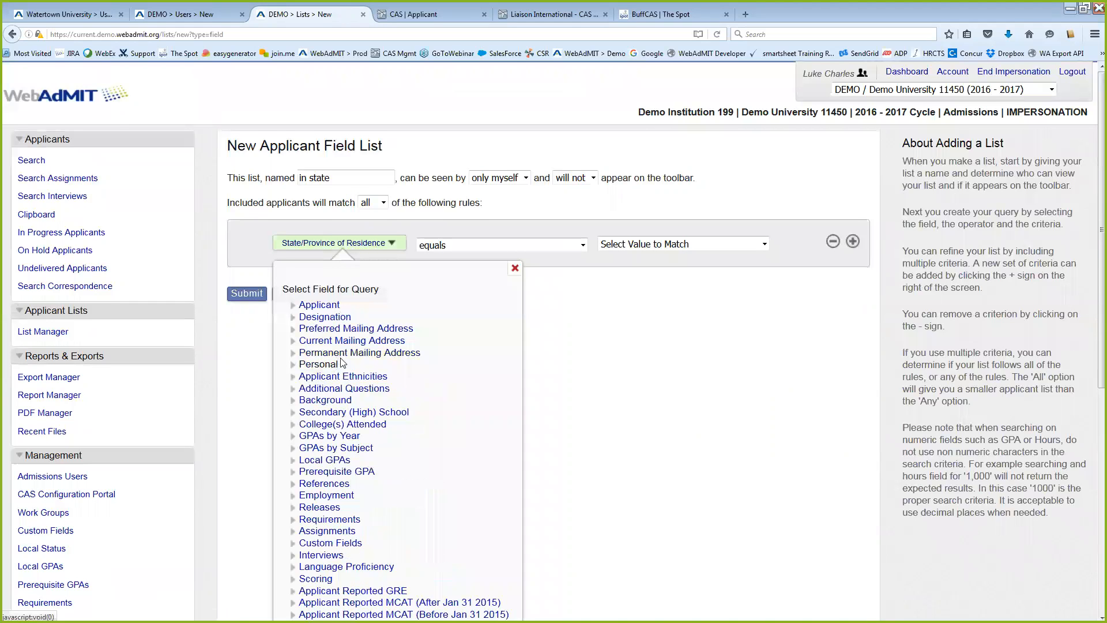
{"action": "scroll", "coordinate": [346, 346], "scroll_direction": "down", "scroll_amount": 5}
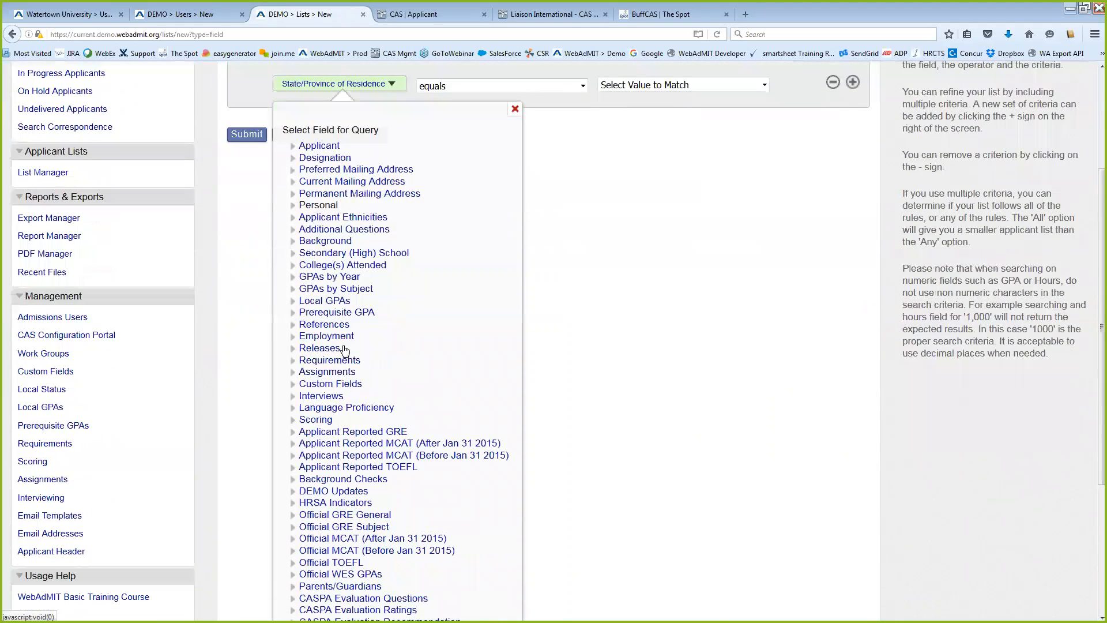
{"action": "scroll", "coordinate": [349, 361], "scroll_direction": "down", "scroll_amount": 3}
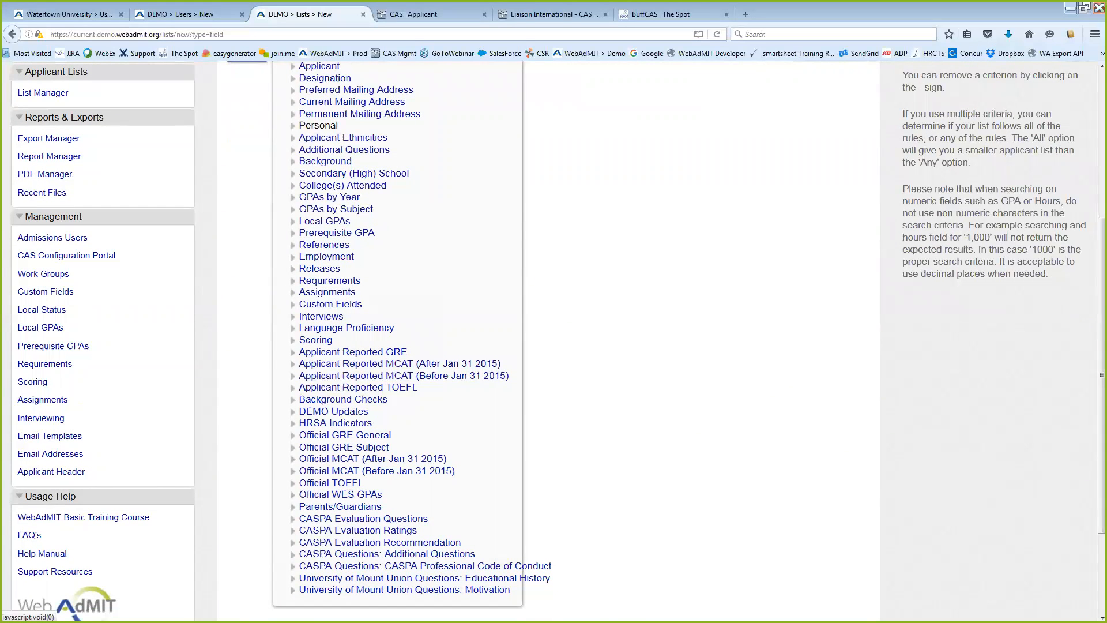
{"action": "scroll", "coordinate": [349, 427], "scroll_direction": "up", "scroll_amount": 3}
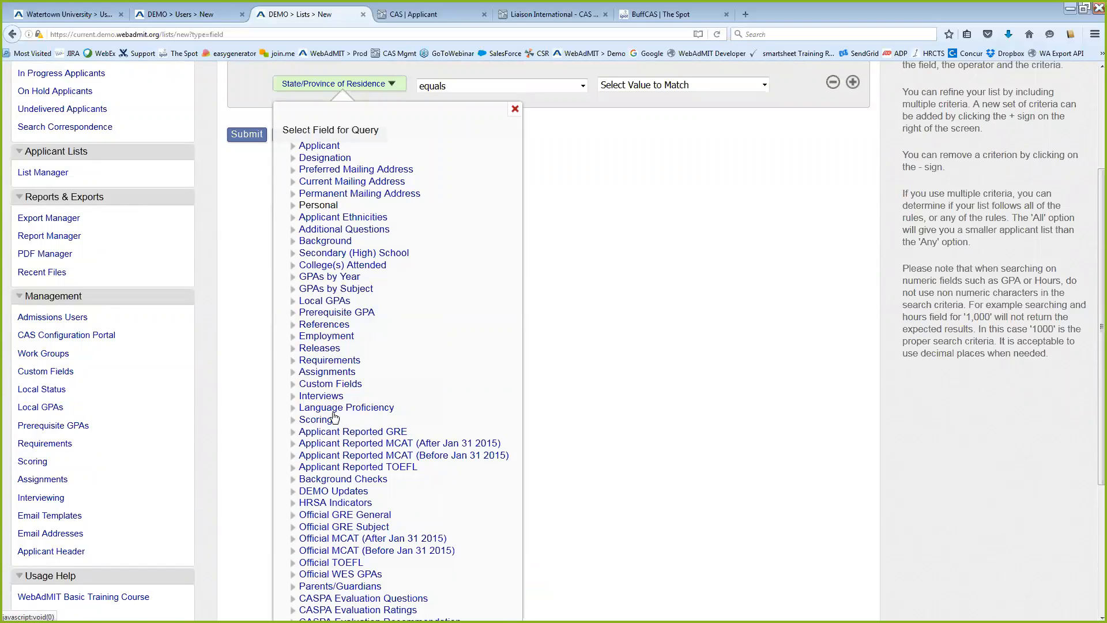
{"action": "scroll", "coordinate": [334, 419], "scroll_direction": "down", "scroll_amount": 2}
{"action": "scroll", "coordinate": [339, 431], "scroll_direction": "down", "scroll_amount": 1}
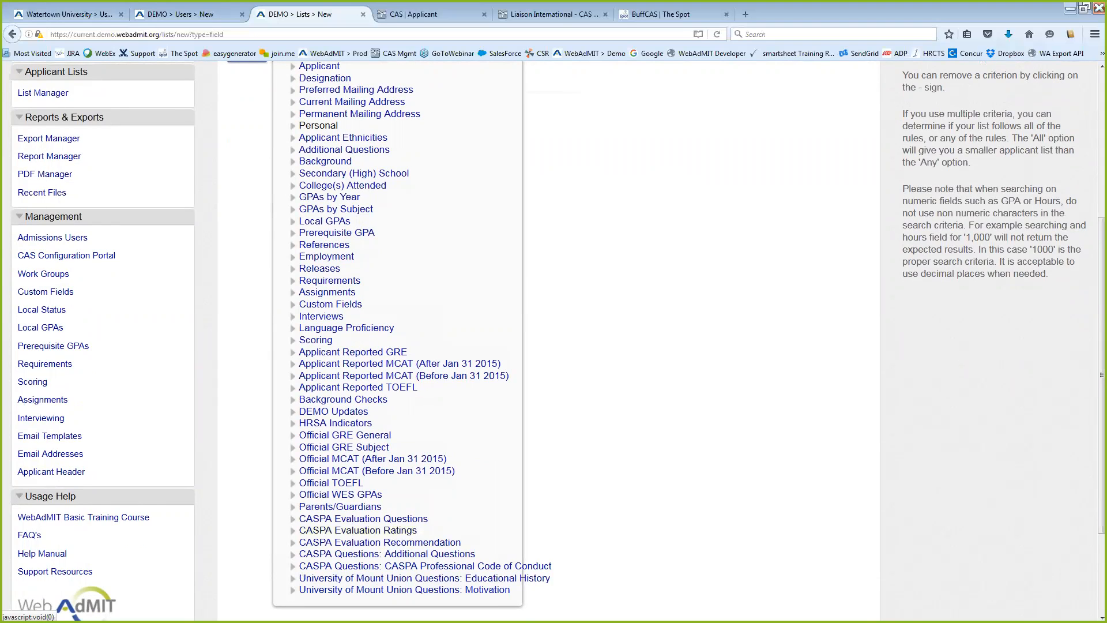
{"action": "left_click", "coordinate": [363, 519]}
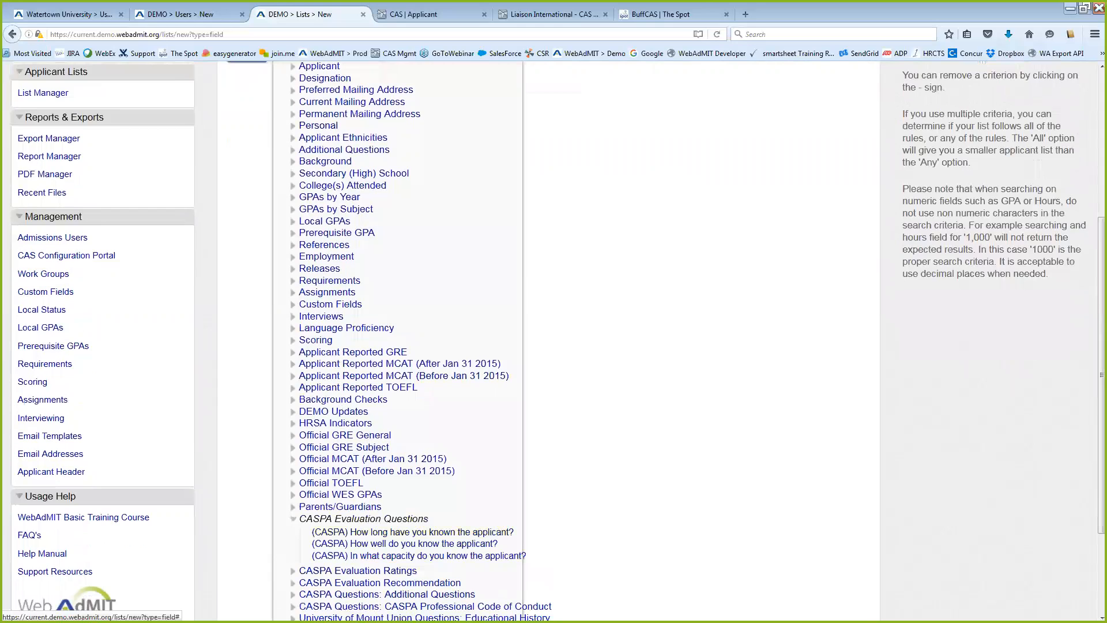
{"action": "left_click", "coordinate": [412, 532]}
{"action": "scroll", "coordinate": [500, 260], "scroll_direction": "up", "scroll_amount": 5}
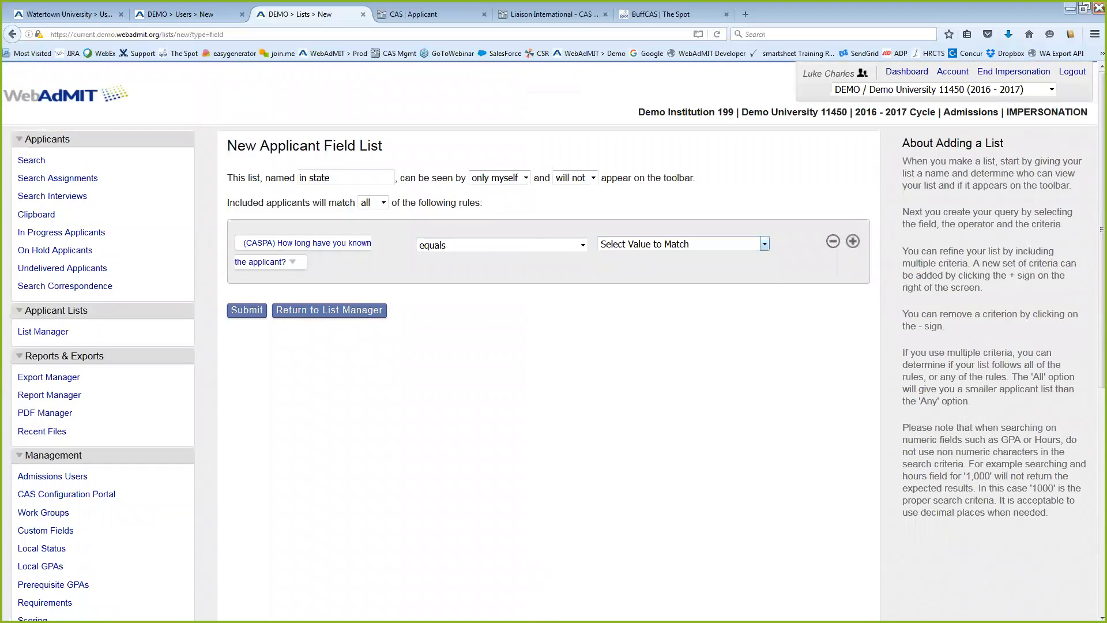
{"action": "left_click", "coordinate": [763, 243]}
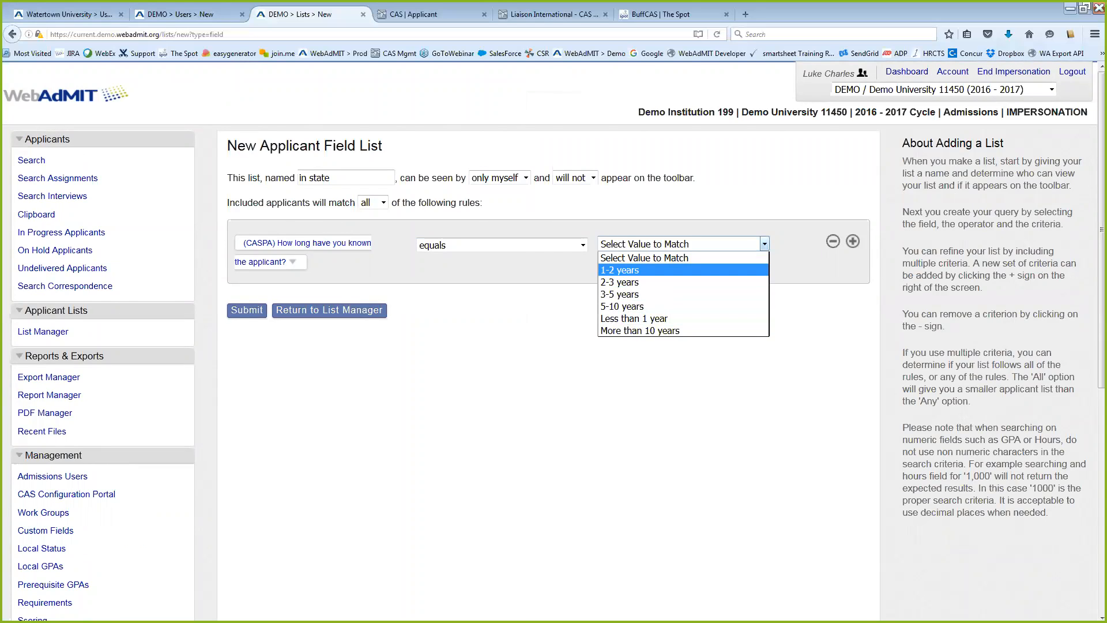
{"action": "left_click", "coordinate": [620, 270]}
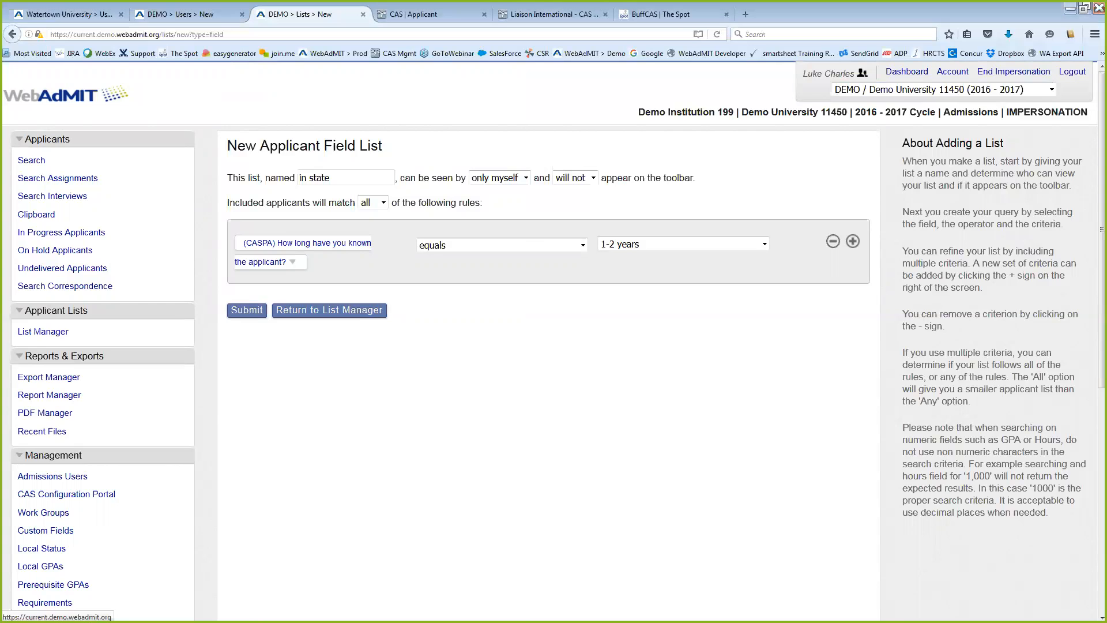
Step: Go to the dashboard and collapse the Notes from DEMO, Review Assignments and Interviews sections
{"action": "left_click", "coordinate": [907, 72]}
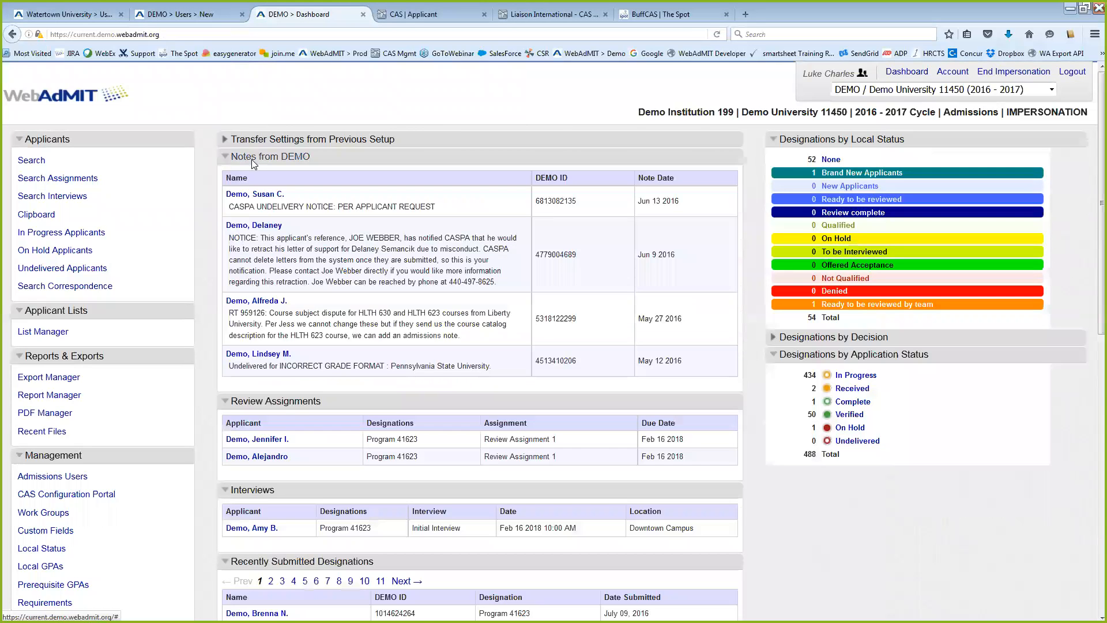
{"action": "left_click", "coordinate": [251, 158]}
{"action": "left_click", "coordinate": [263, 174]}
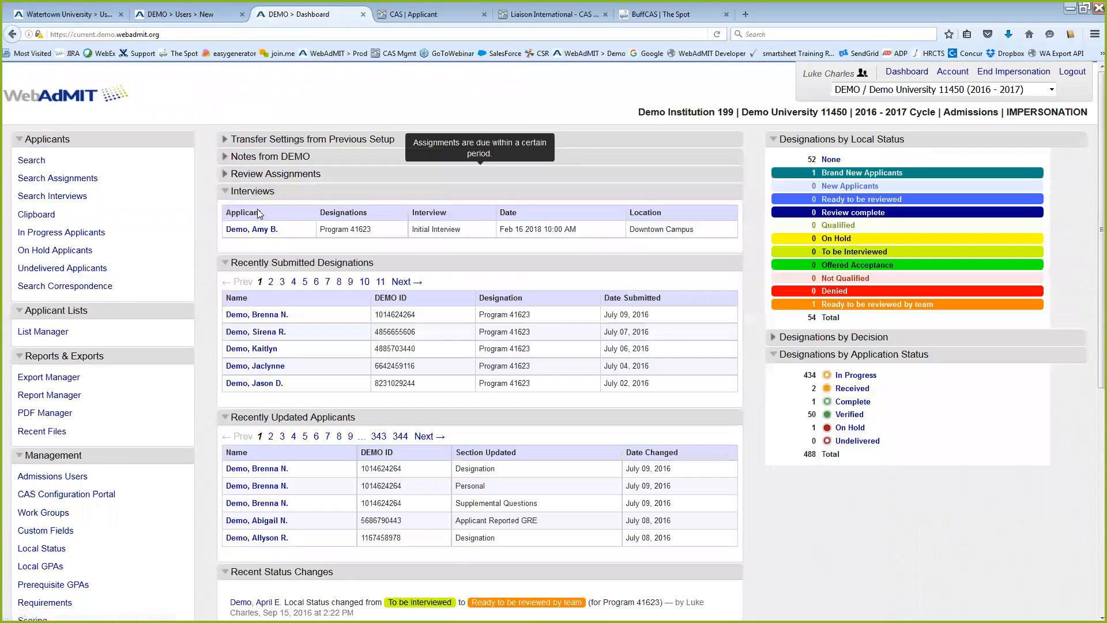
{"action": "left_click", "coordinate": [254, 190]}
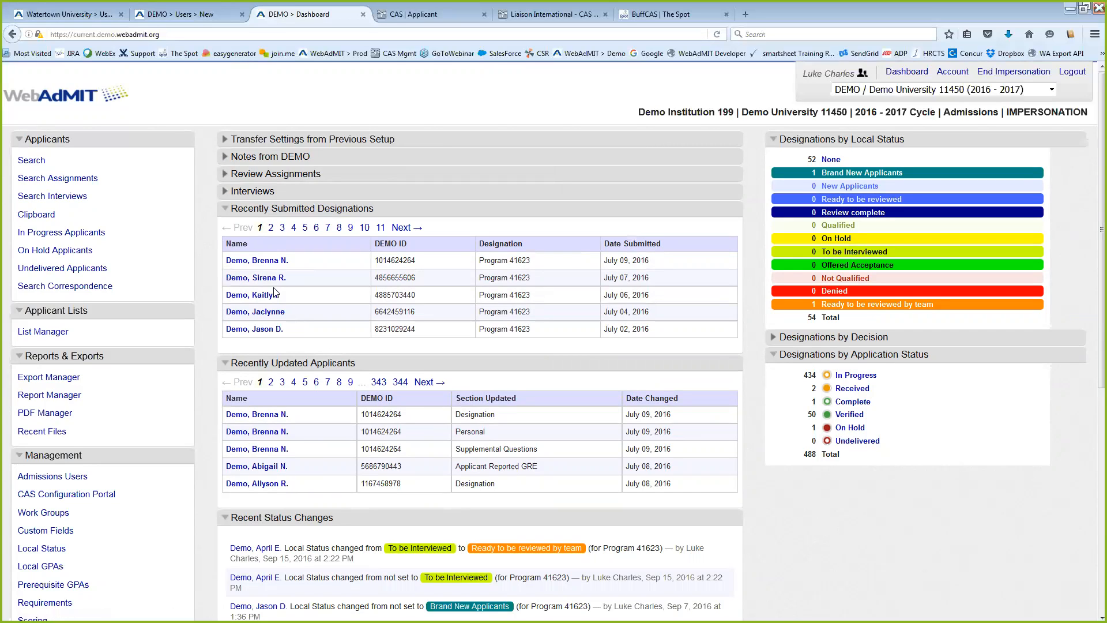
Step: Start a new applicant field list from the List Manager and name it "Recently verified"
{"action": "left_click", "coordinate": [51, 339]}
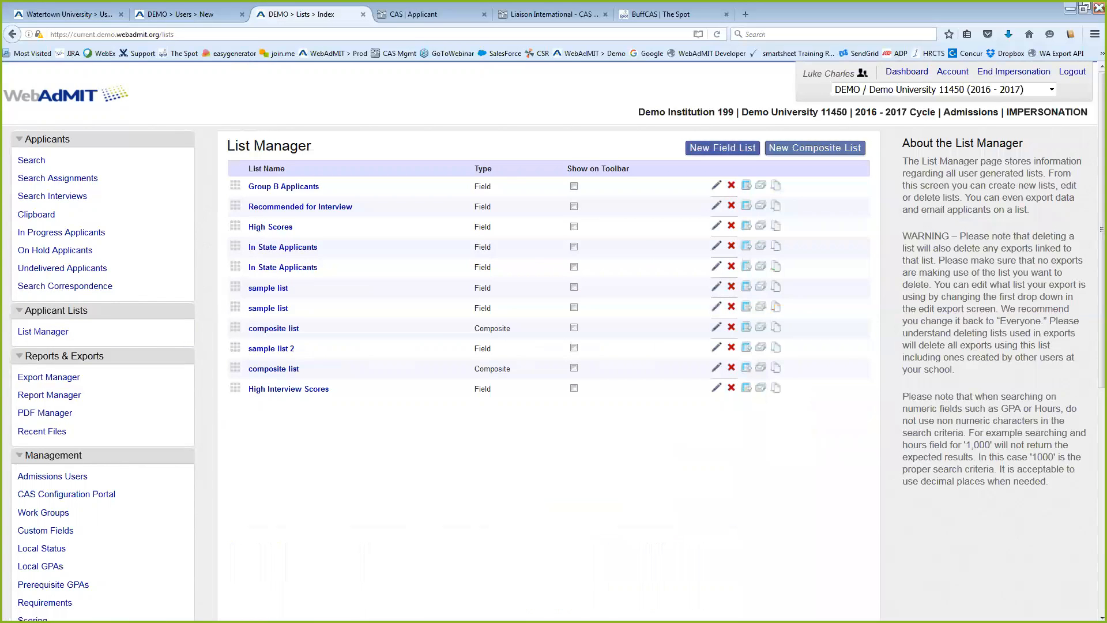
{"action": "left_click", "coordinate": [723, 148]}
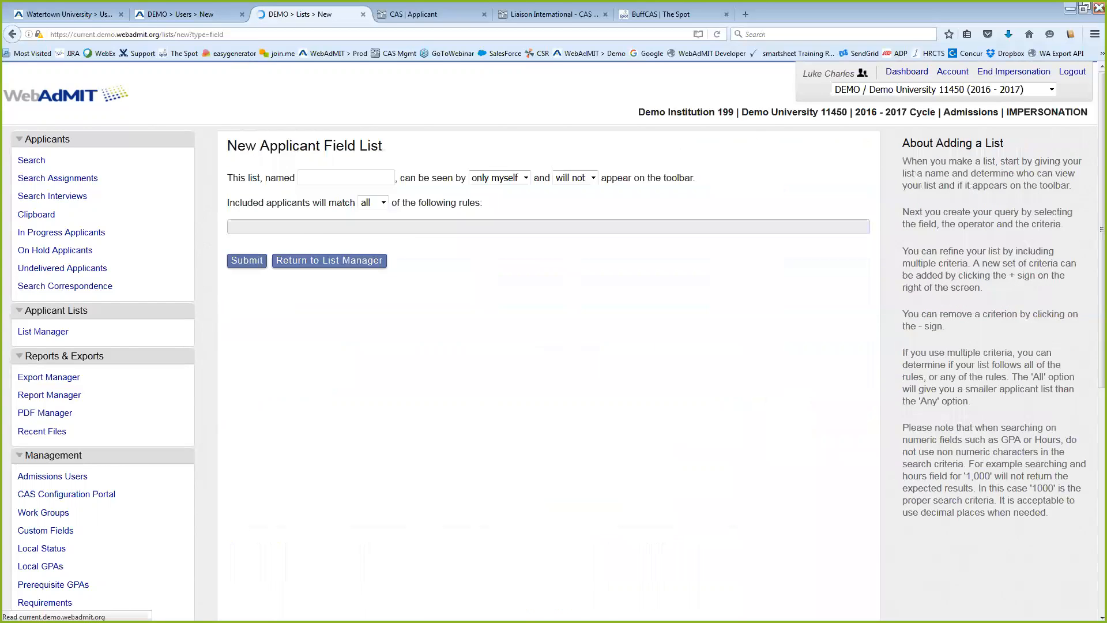
{"action": "left_click", "coordinate": [316, 178]}
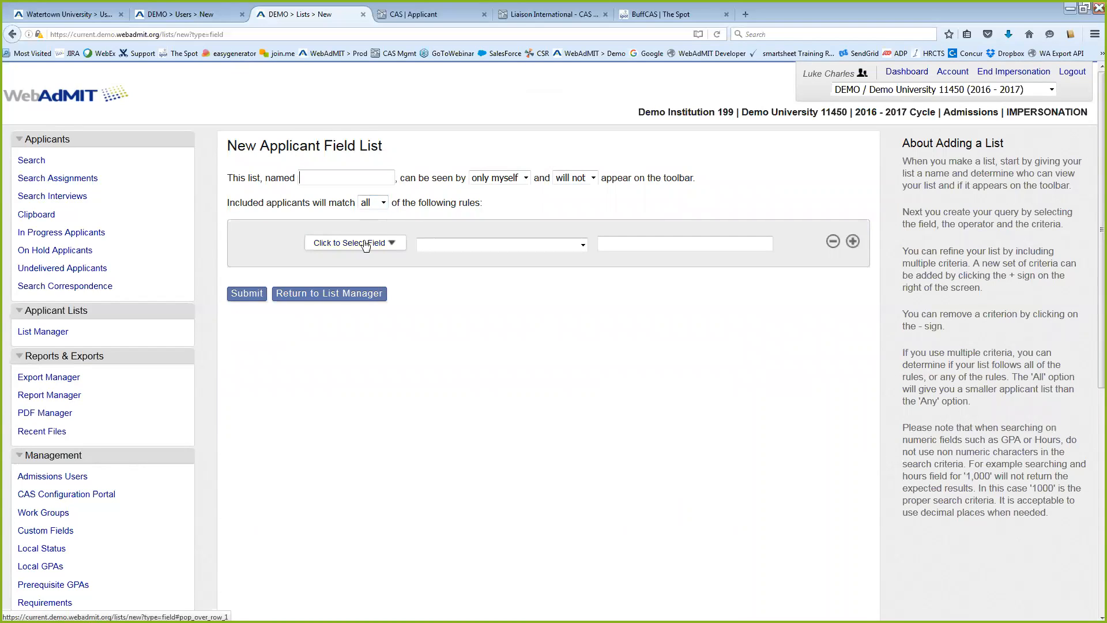
{"action": "left_click", "coordinate": [321, 176]}
{"action": "type", "text": "R"}
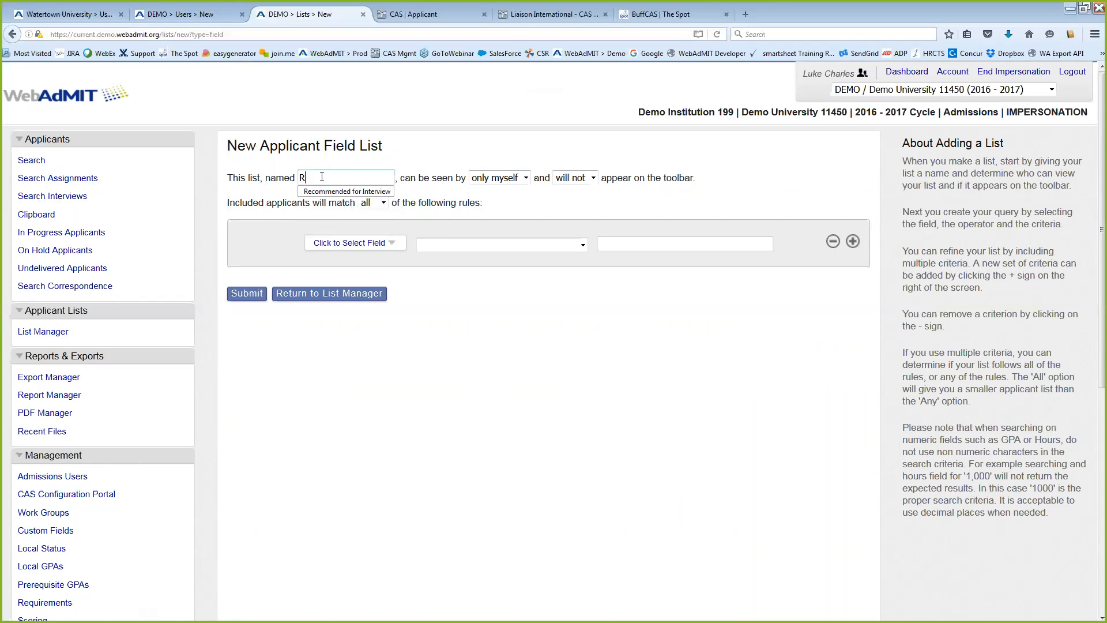
{"action": "type", "text": "ecently verified"}
Step: Set the list's rule to Designation Verified Date within the last 7 days
{"action": "left_click", "coordinate": [353, 243]}
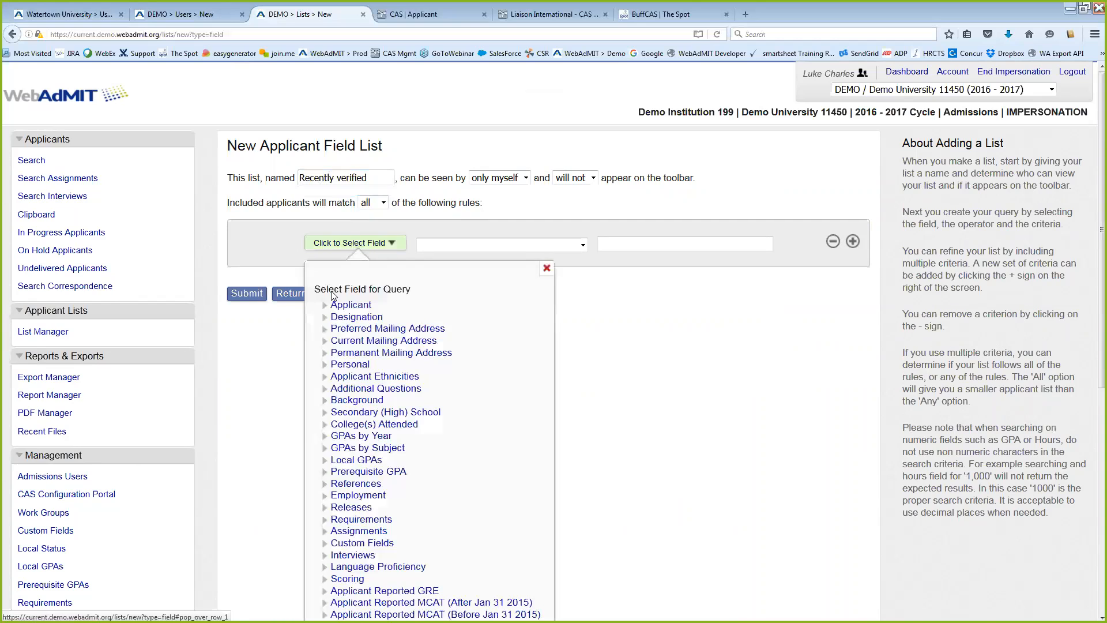
{"action": "left_click", "coordinate": [349, 318]}
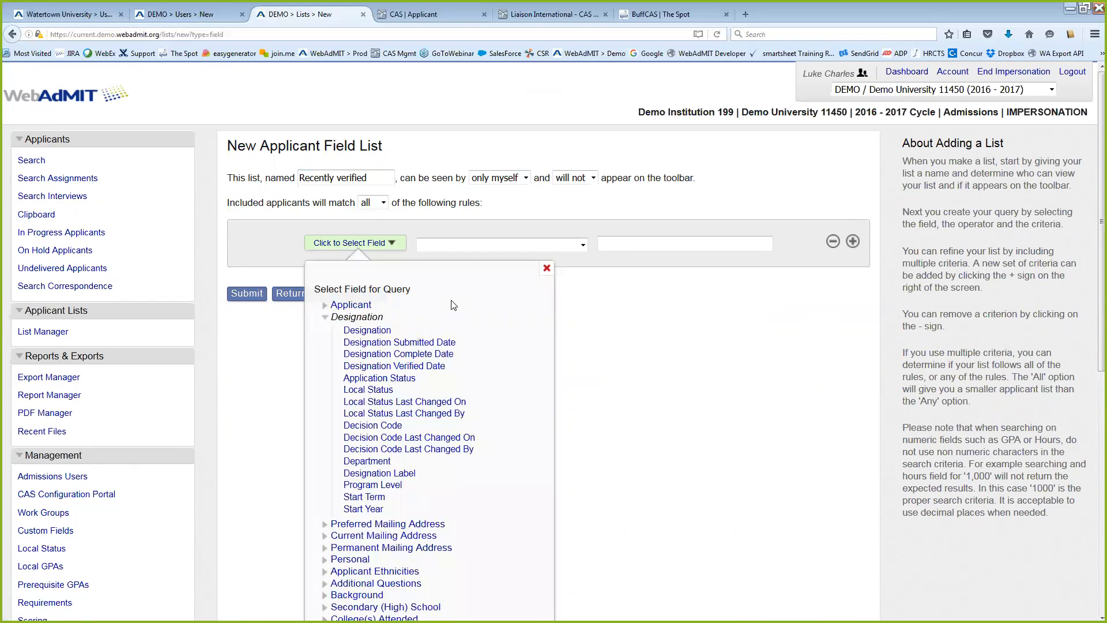
{"action": "left_click", "coordinate": [427, 369]}
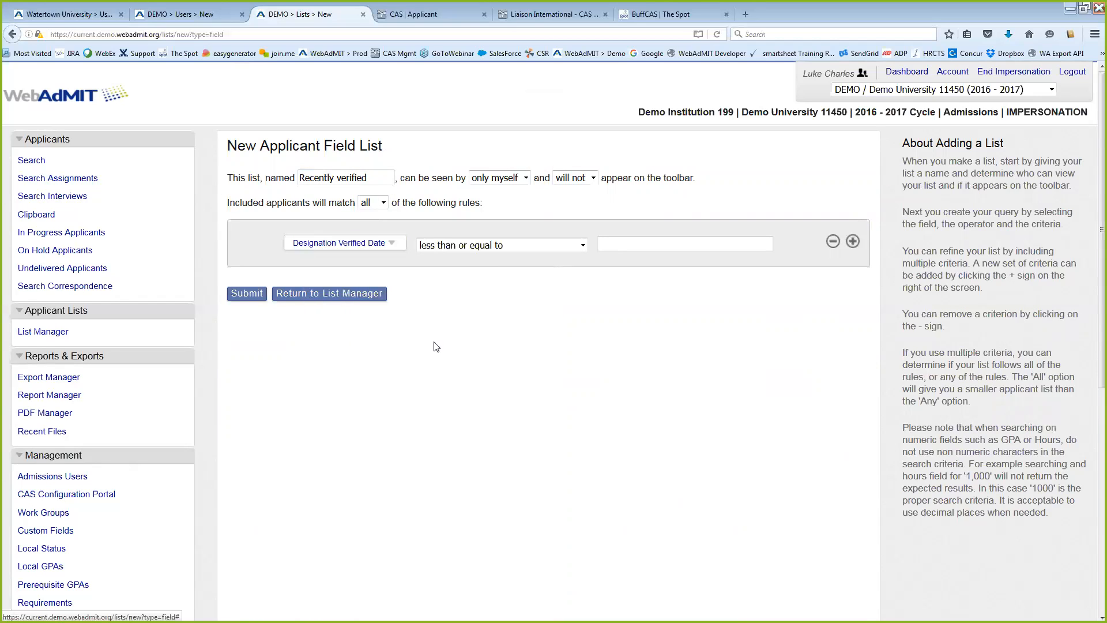
{"action": "left_click", "coordinate": [508, 247]}
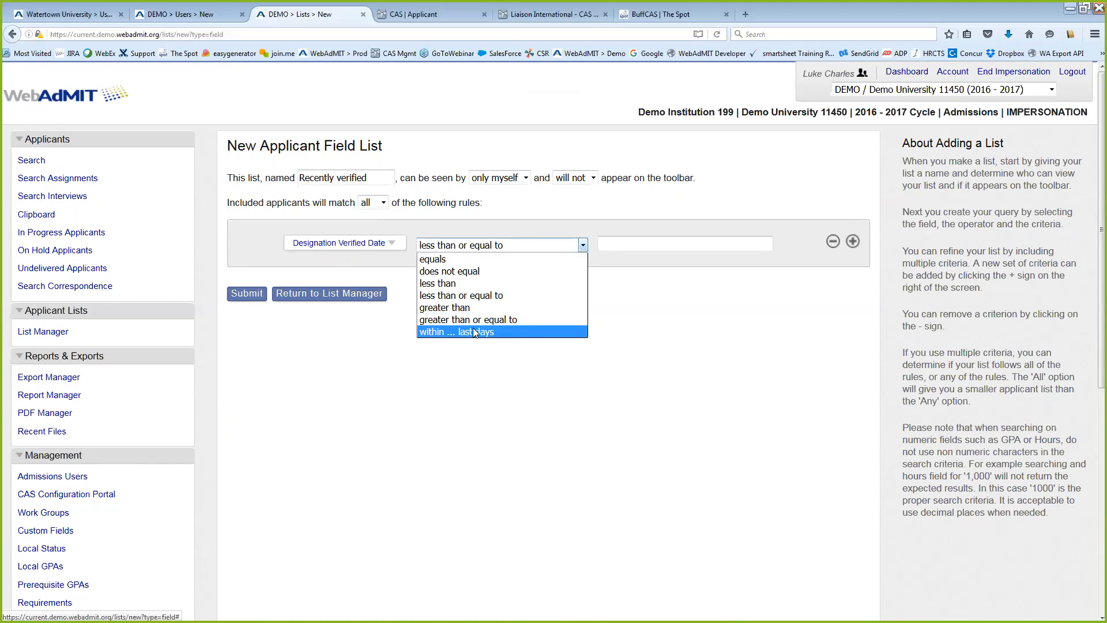
{"action": "left_click", "coordinate": [474, 332]}
{"action": "type", "text": "7"}
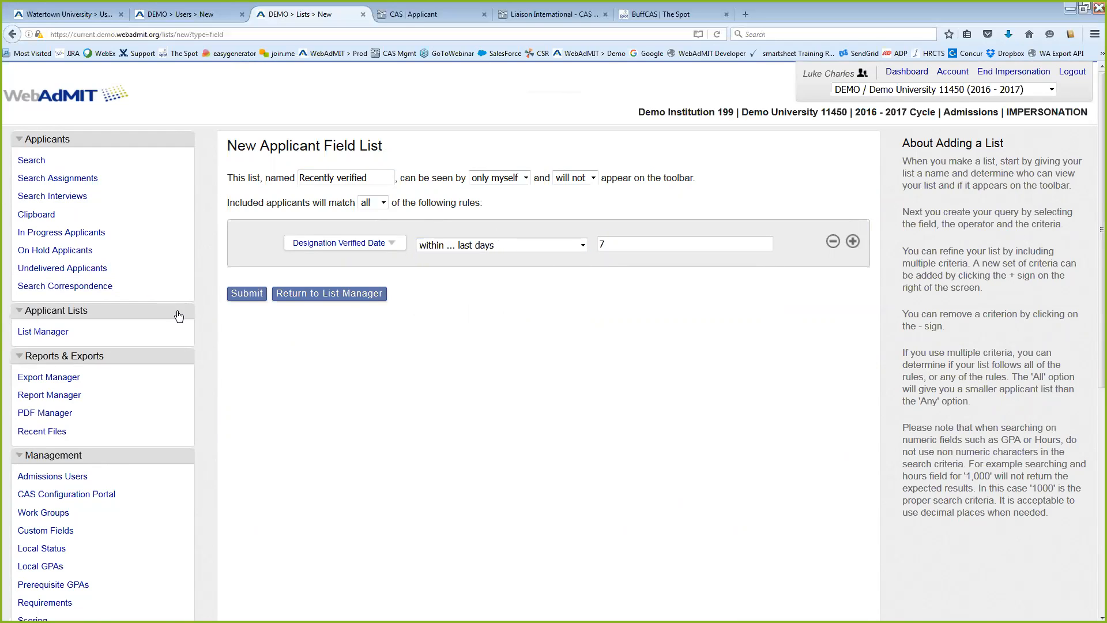
Step: Change the Designation Verified Date window to the last 30 days, and clear the day count
{"action": "key", "text": "BackSpace"}
{"action": "type", "text": "30"}
{"action": "left_click_drag", "start_coordinate": [618, 244], "coordinate": [563, 242]}
{"action": "key", "text": "BackSpace"}
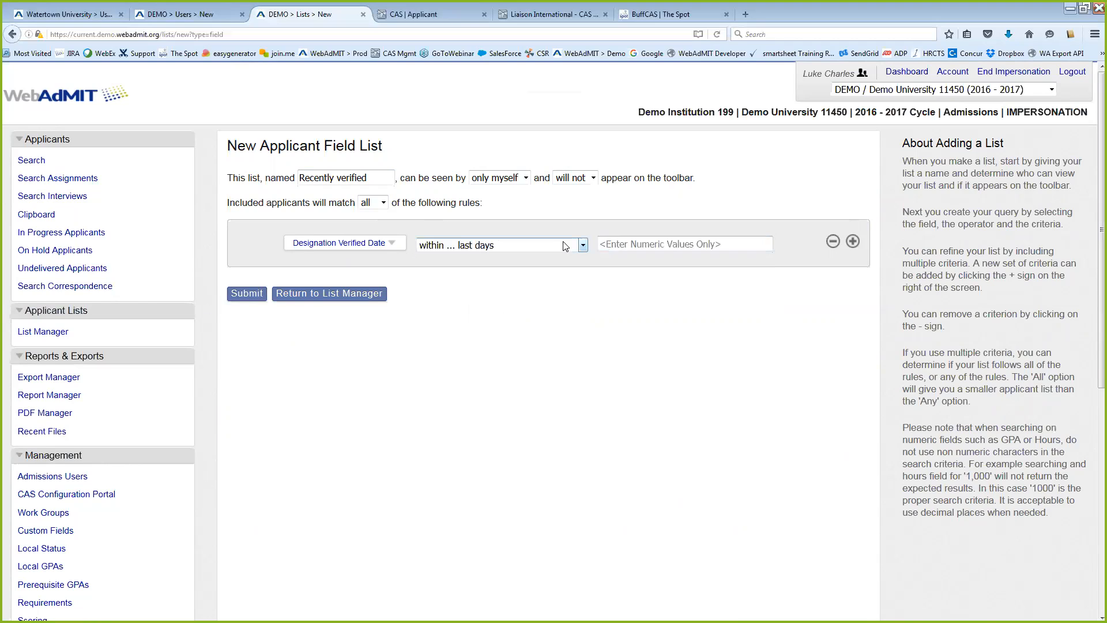
Step: Replace the rule's field with Applicant Verified from the Applicant group and match it to Yes
{"action": "left_click", "coordinate": [392, 244]}
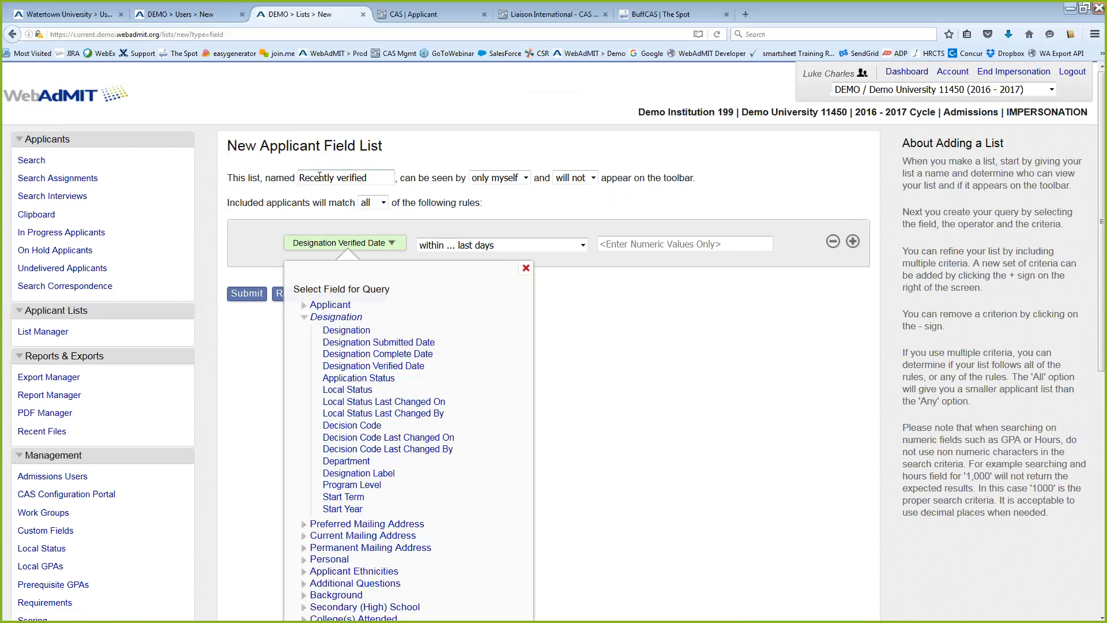
{"action": "left_click", "coordinate": [333, 319]}
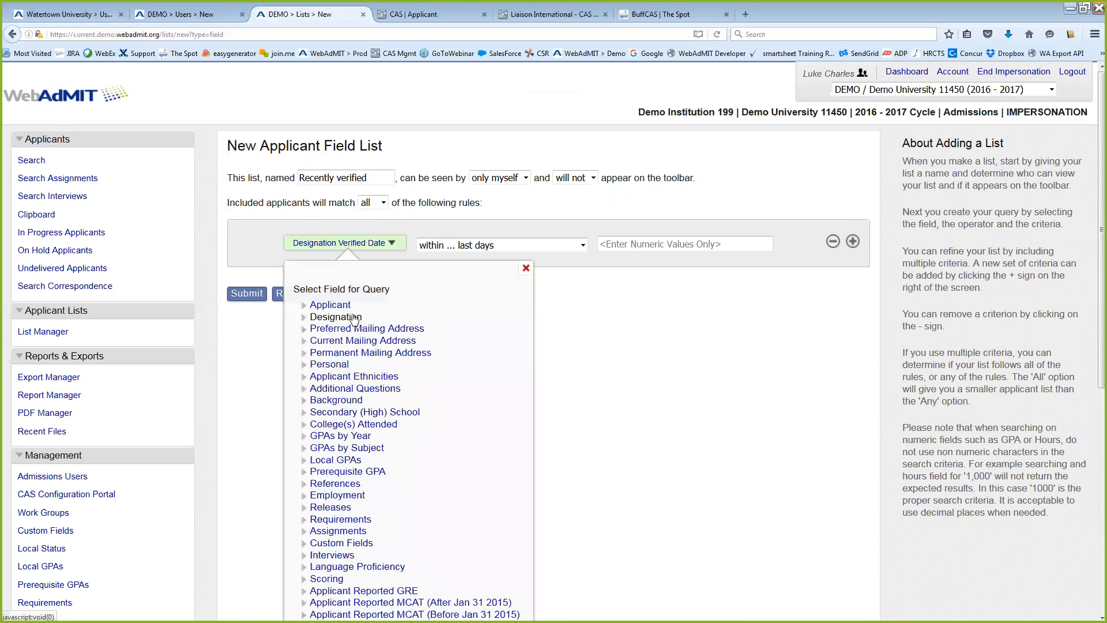
{"action": "left_click", "coordinate": [331, 306]}
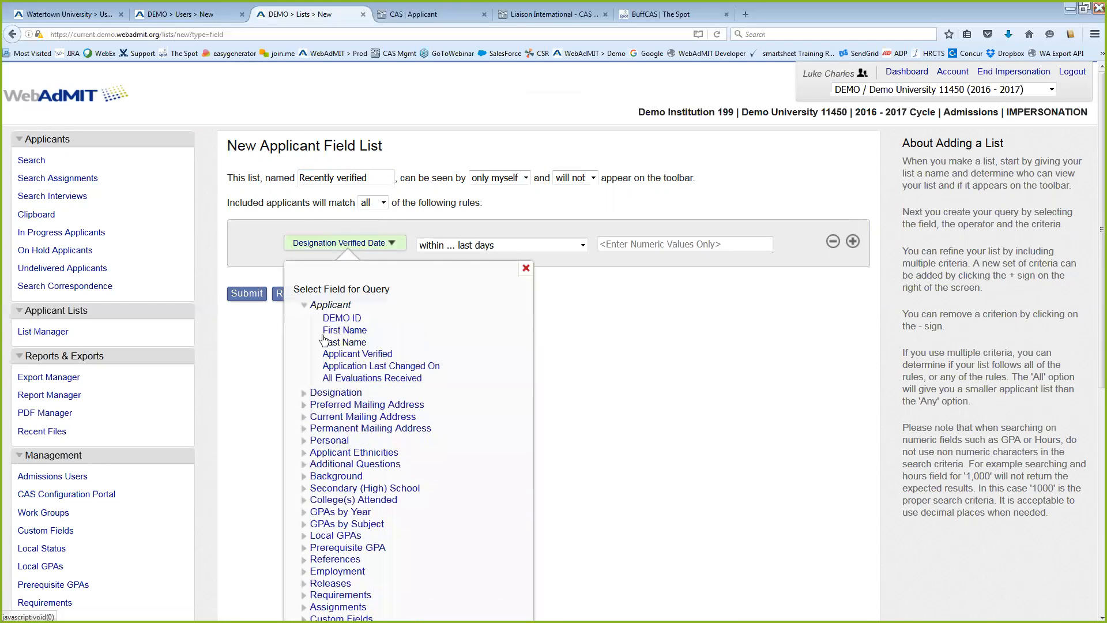
{"action": "left_click", "coordinate": [349, 358]}
{"action": "left_click", "coordinate": [680, 244]}
{"action": "left_click", "coordinate": [608, 268]}
Step: Add a second rule with Local Status equal to None and submit the list
{"action": "left_click", "coordinate": [852, 241]}
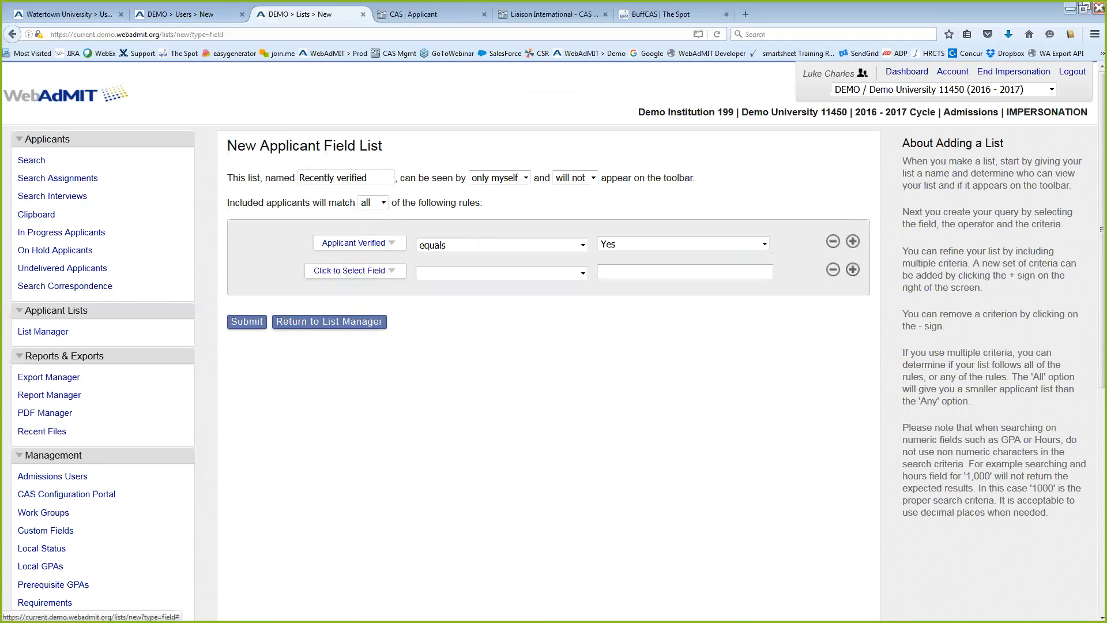
{"action": "left_click", "coordinate": [357, 271]}
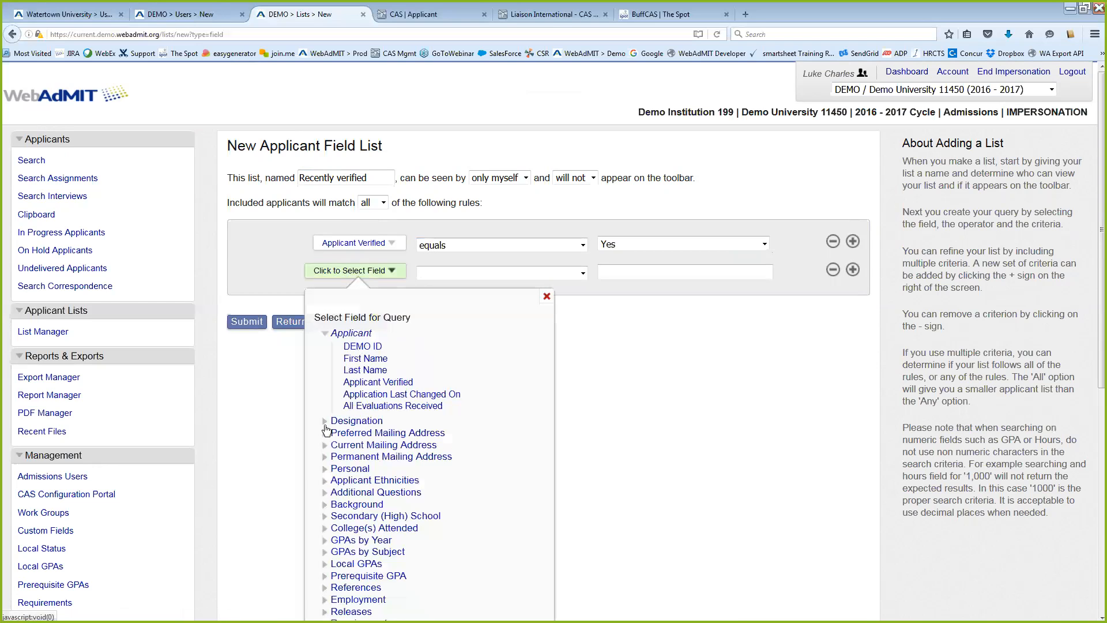
{"action": "left_click", "coordinate": [357, 422]}
{"action": "left_click", "coordinate": [377, 424]}
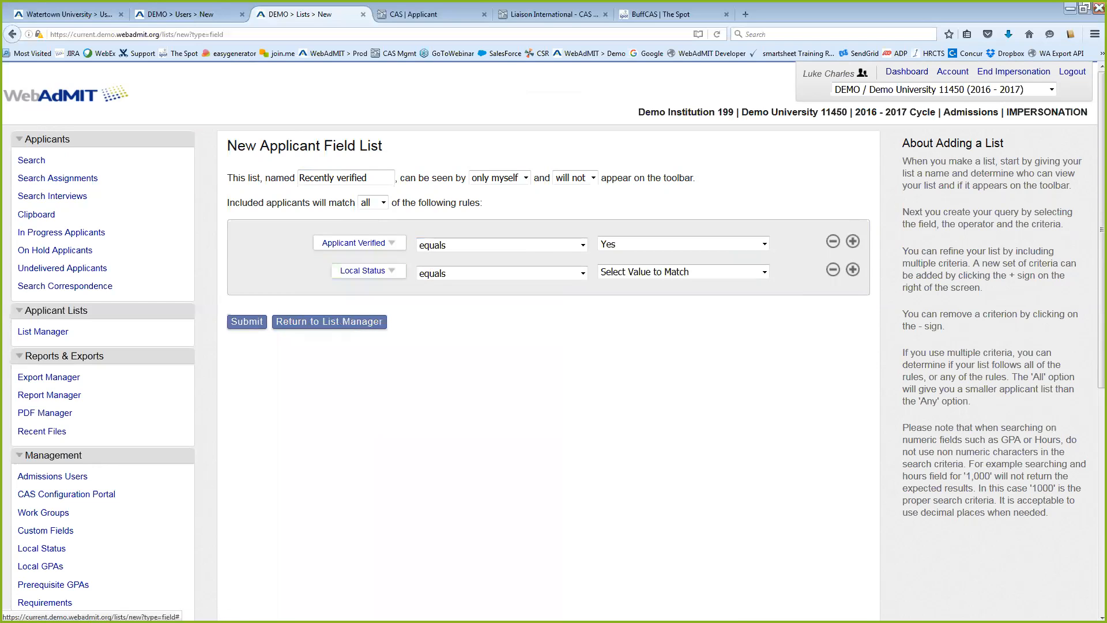
{"action": "left_click", "coordinate": [680, 272]}
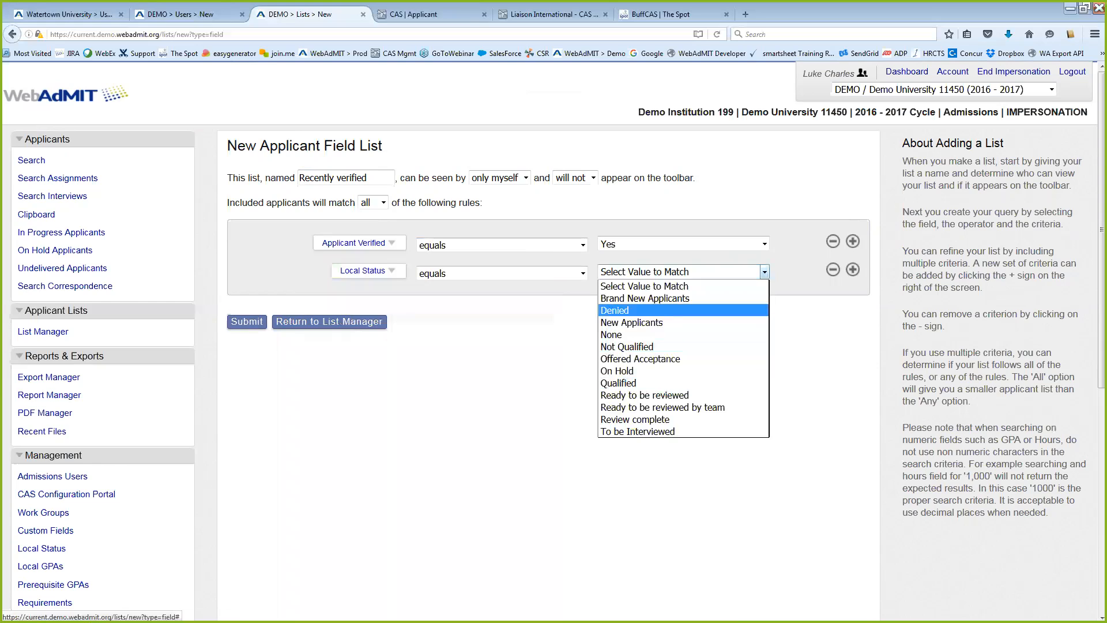
{"action": "left_click", "coordinate": [612, 334]}
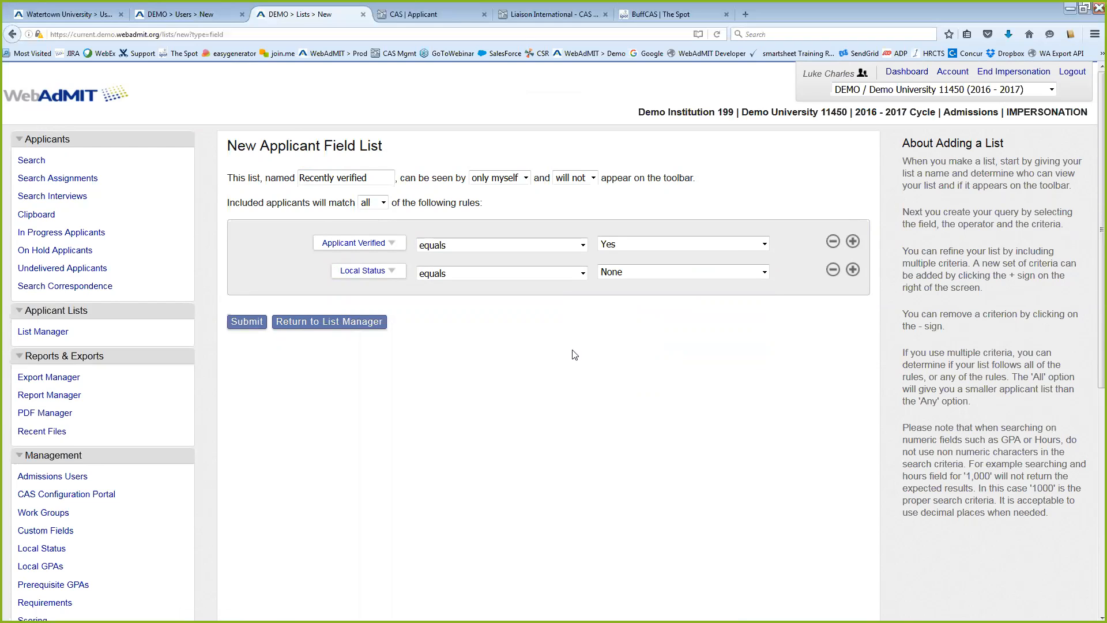
{"action": "left_click", "coordinate": [250, 324]}
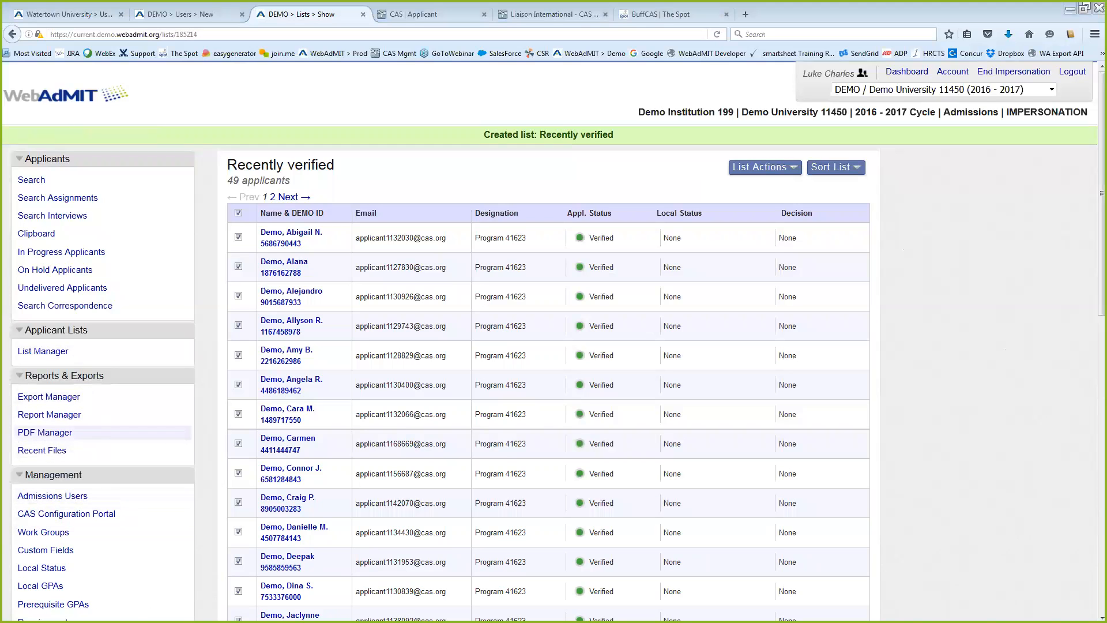
Step: Start a new assignment type from the Assignments page, name it "REview" and include all programs
{"action": "scroll", "coordinate": [108, 430], "scroll_direction": "down", "scroll_amount": 1}
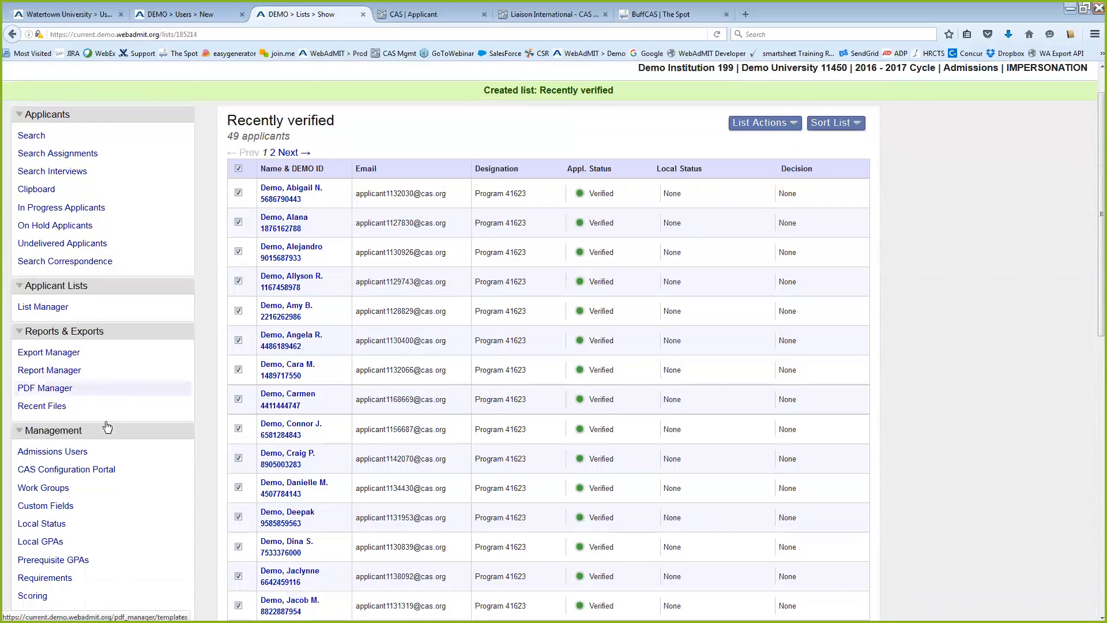
{"action": "scroll", "coordinate": [107, 427], "scroll_direction": "down", "scroll_amount": 2}
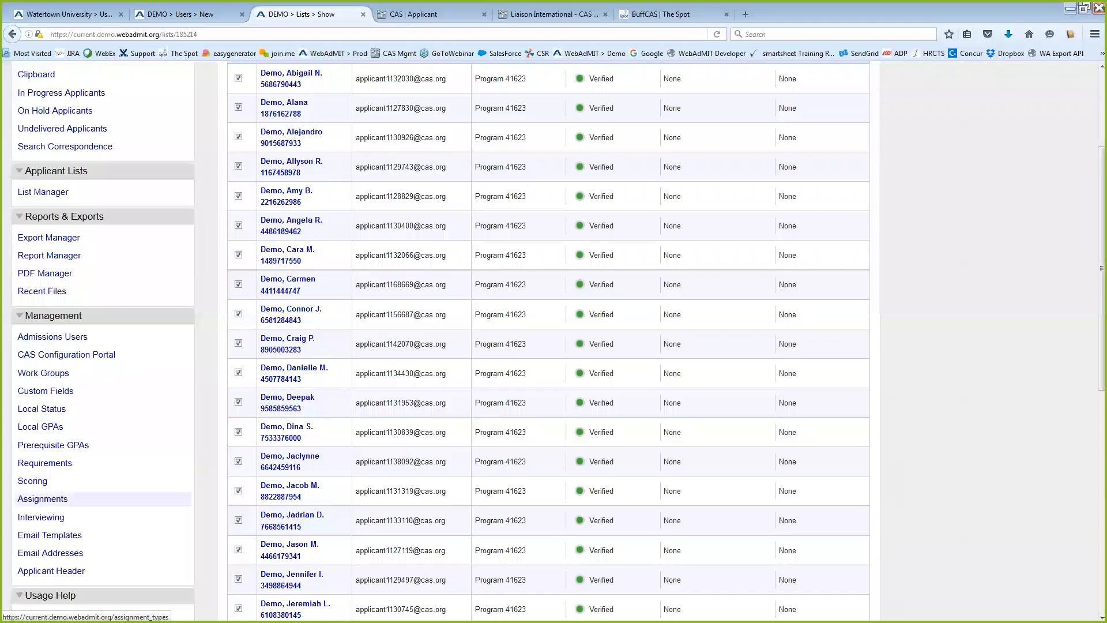
{"action": "left_click", "coordinate": [43, 498]}
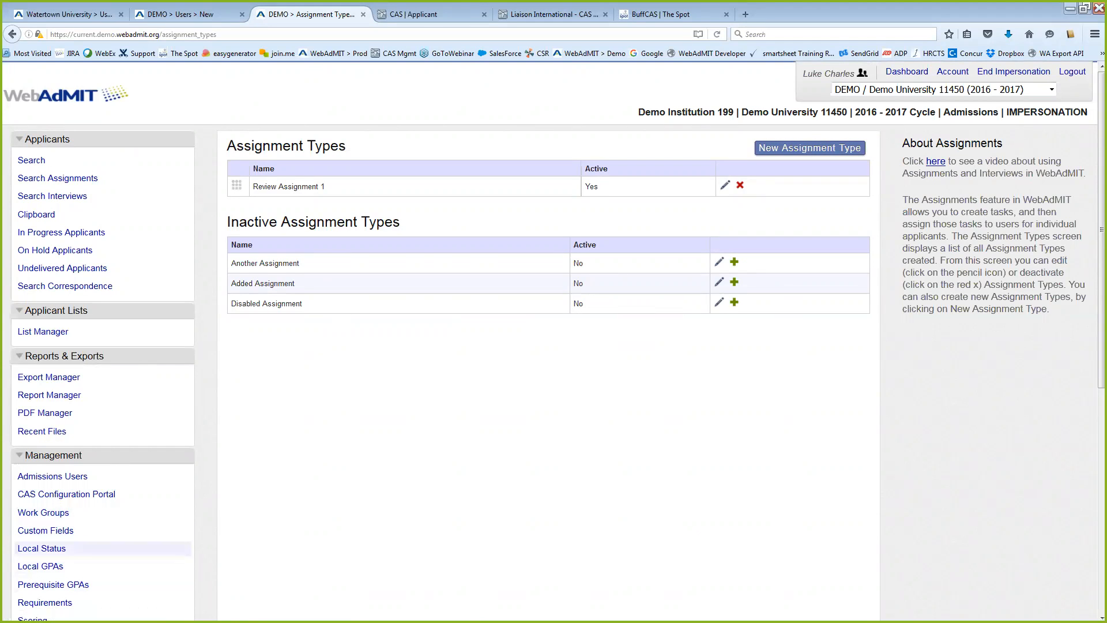
{"action": "scroll", "coordinate": [42, 551], "scroll_direction": "down", "scroll_amount": 3}
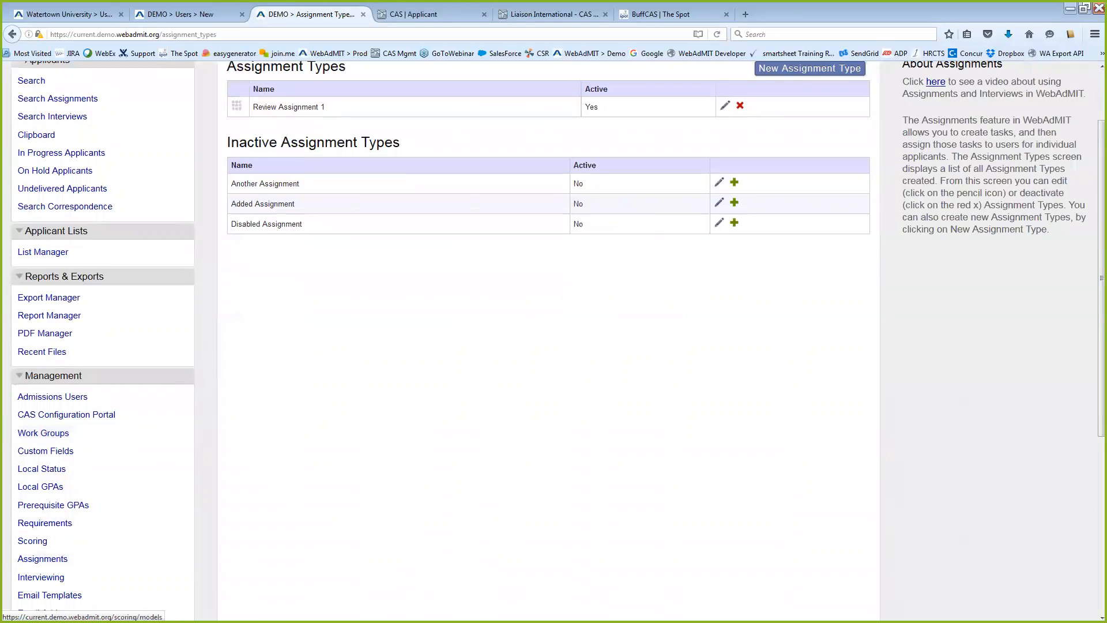
{"action": "scroll", "coordinate": [554, 341], "scroll_direction": "up", "scroll_amount": 3}
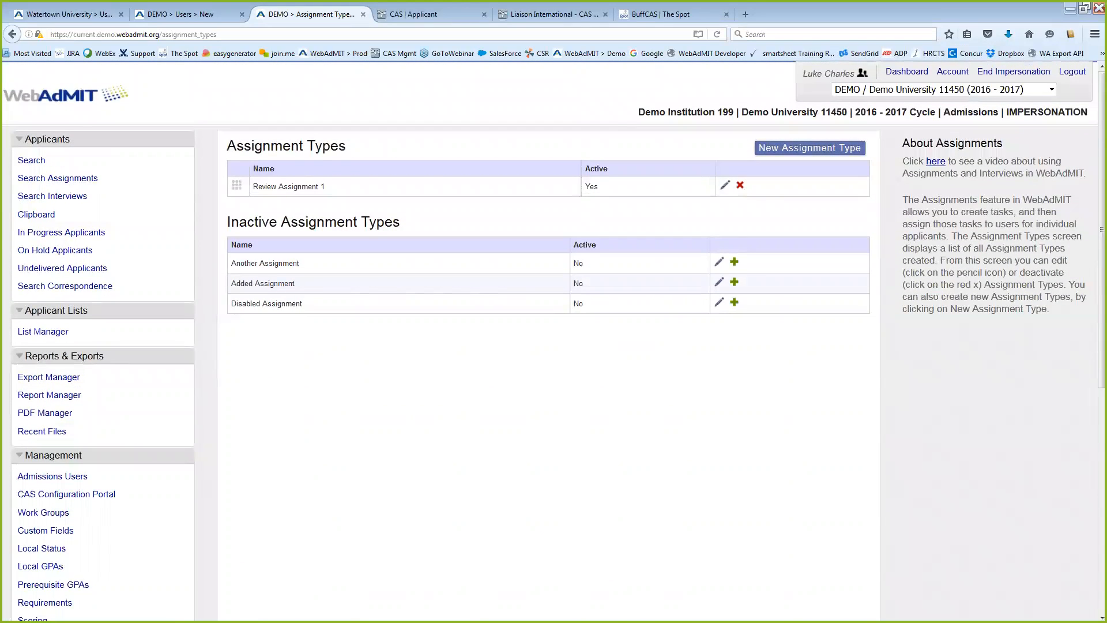
{"action": "left_click", "coordinate": [810, 147]}
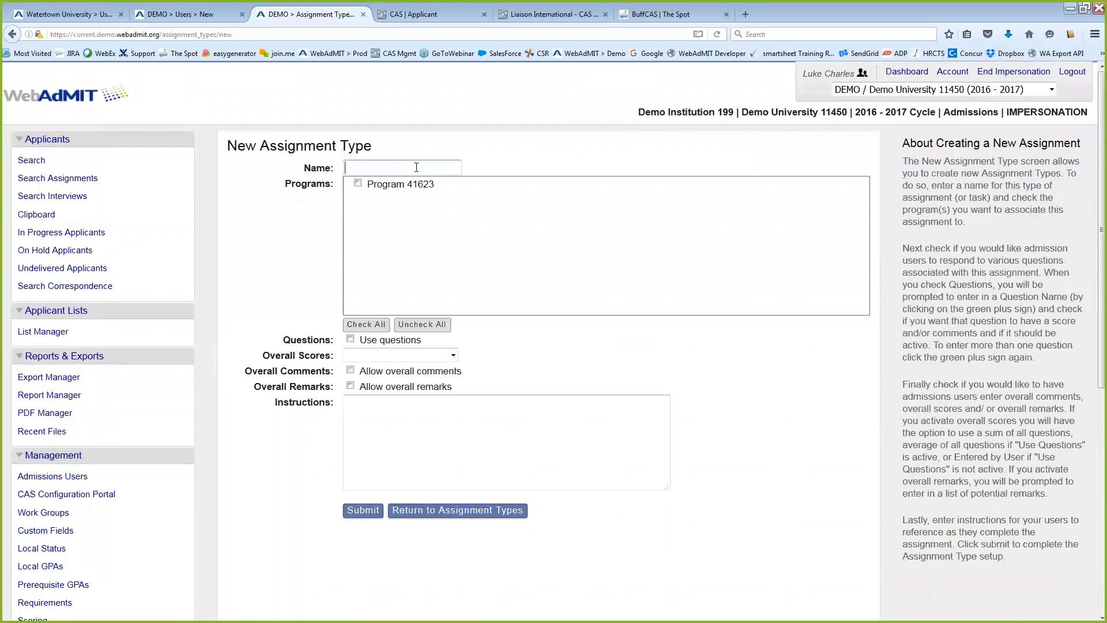
{"action": "type", "text": "REview"}
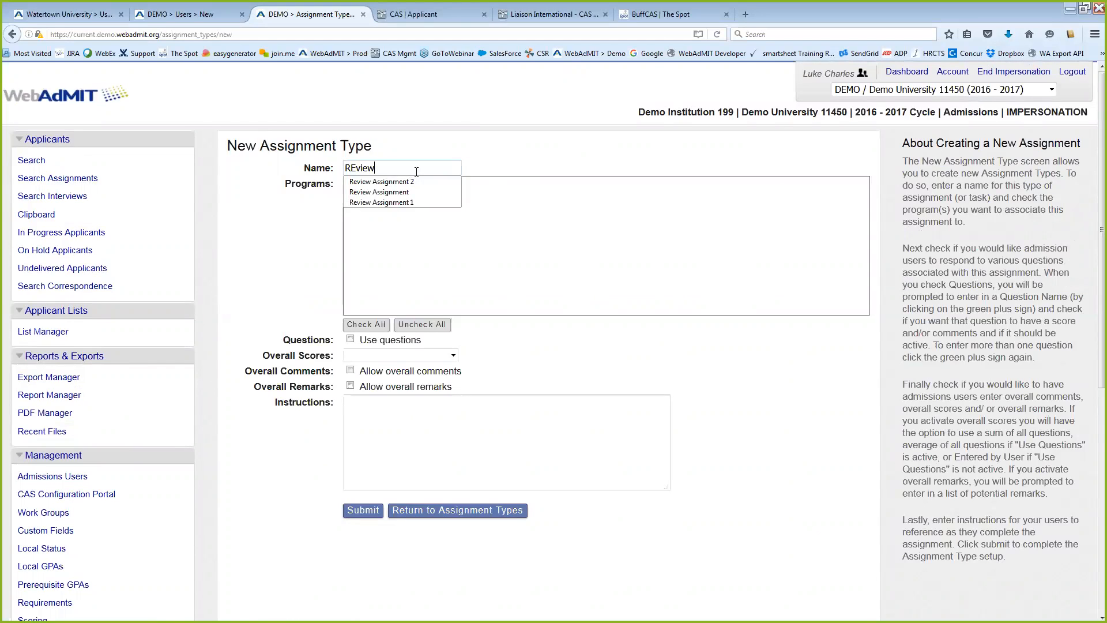
{"action": "left_click", "coordinate": [533, 172]}
{"action": "left_click", "coordinate": [366, 329]}
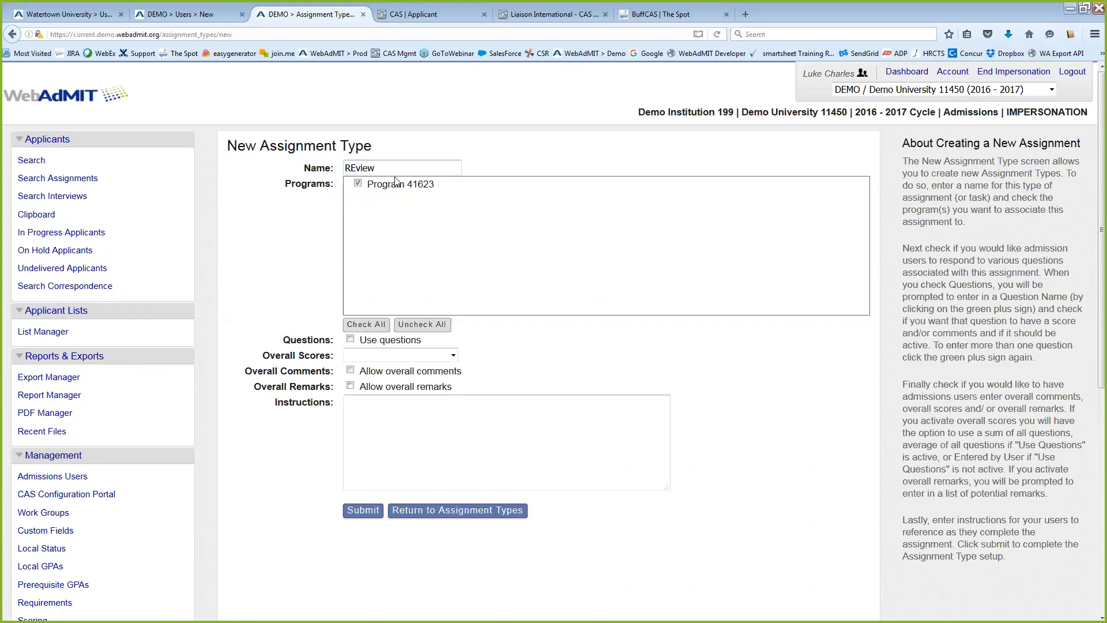
Step: Enable questions for the assignment type and add two extra question rows for a total of three
{"action": "left_click", "coordinate": [350, 339]}
{"action": "left_click", "coordinate": [512, 357]}
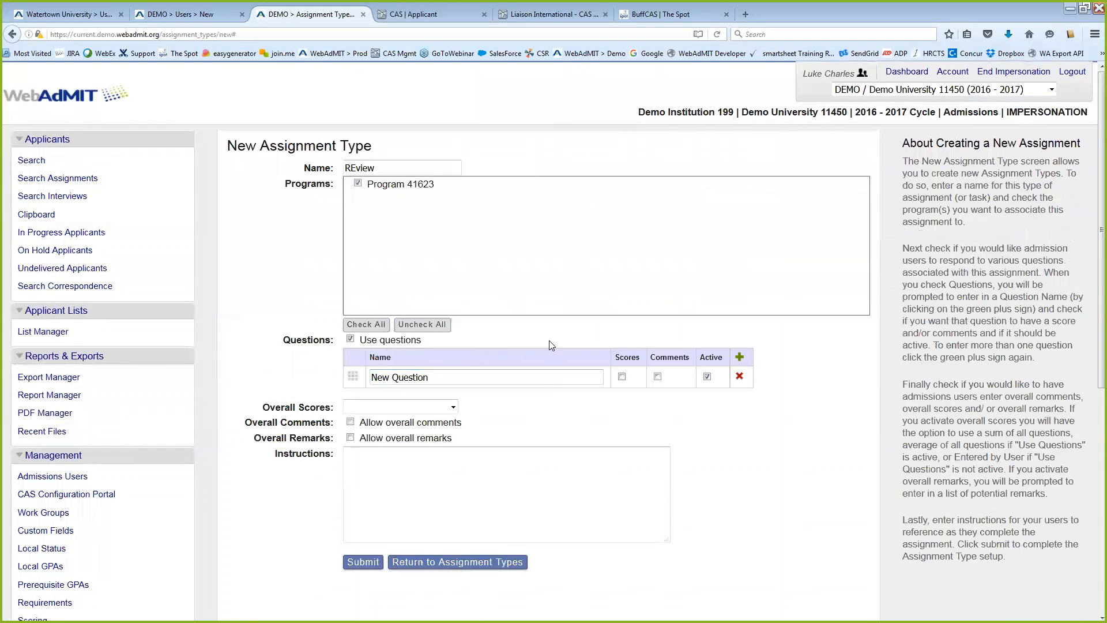
{"action": "left_click", "coordinate": [351, 340]}
{"action": "left_click", "coordinate": [350, 339]}
{"action": "left_click", "coordinate": [739, 357]}
{"action": "left_click", "coordinate": [739, 357]}
Step: Name the first question "Please rate the applicant's pesonal statement" and enable its scores and comments
{"action": "left_click", "coordinate": [460, 383]}
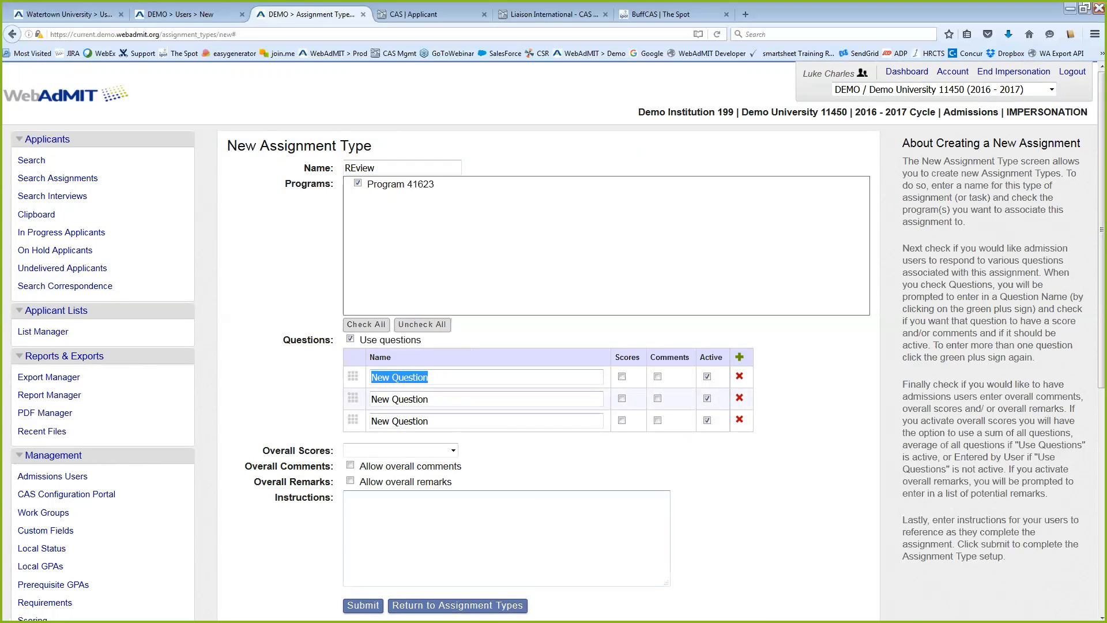
{"action": "type", "text": "P"}
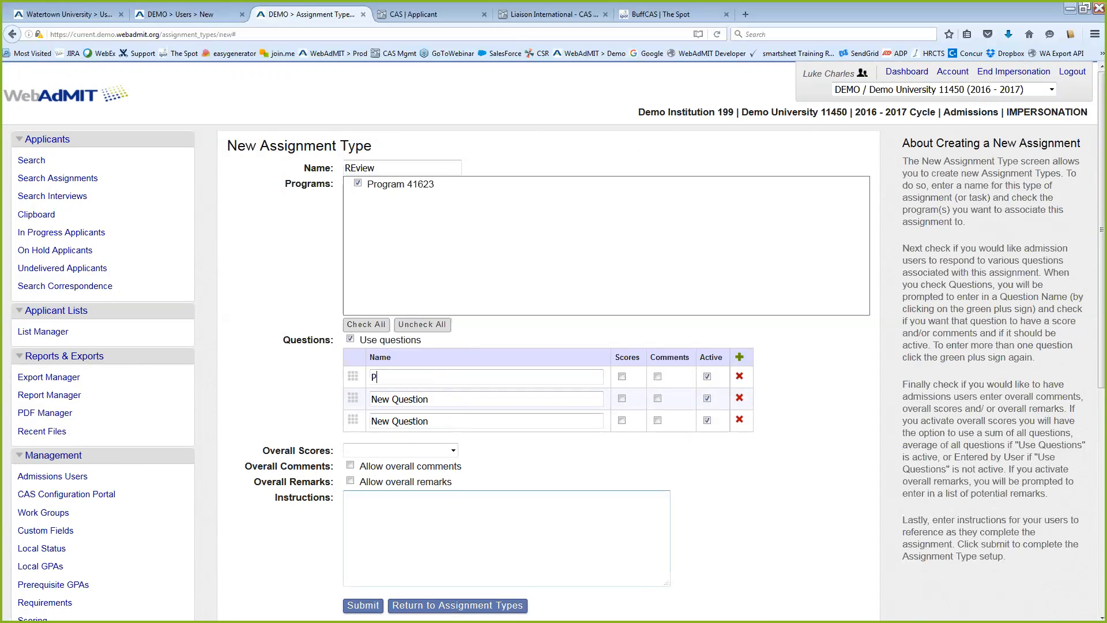
{"action": "type", "text": "lease rate the applicant's pesonal statement"}
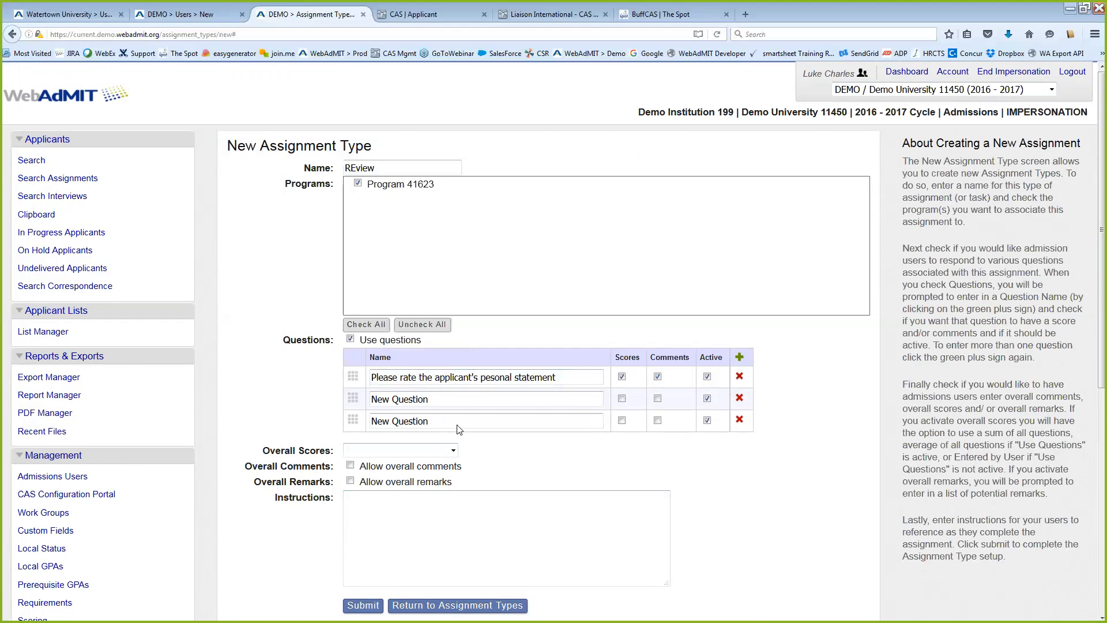
Step: Try assigning Review Assignment 1 to the first listed reviewer from a verified applicant's record, and close the form without submitting
{"action": "scroll", "coordinate": [459, 429], "scroll_direction": "down", "scroll_amount": 5}
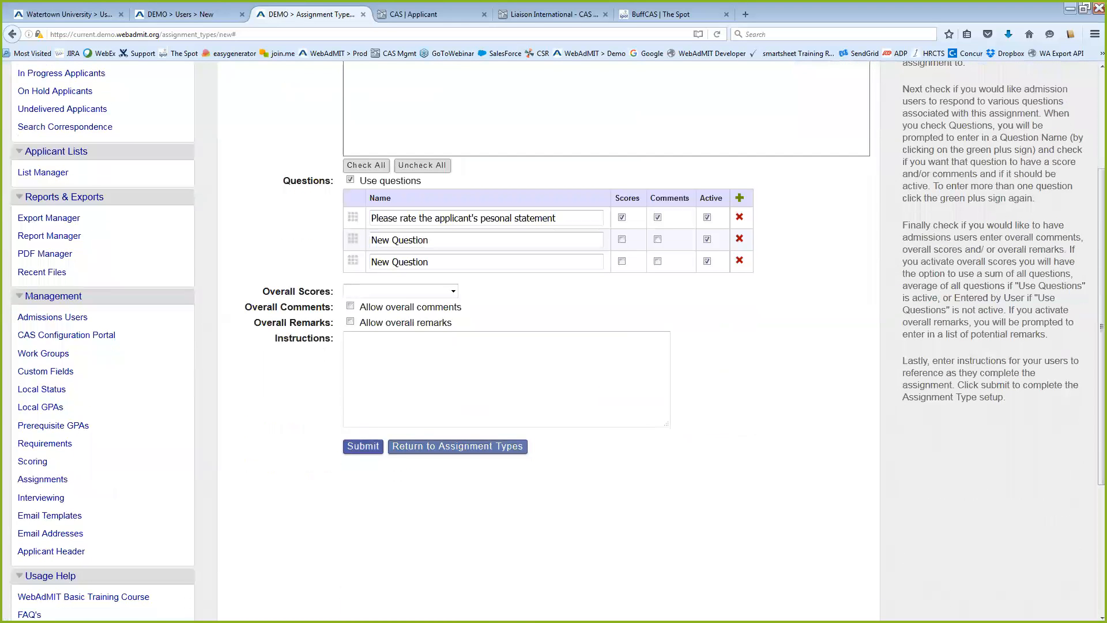
{"action": "scroll", "coordinate": [109, 218], "scroll_direction": "up", "scroll_amount": 5}
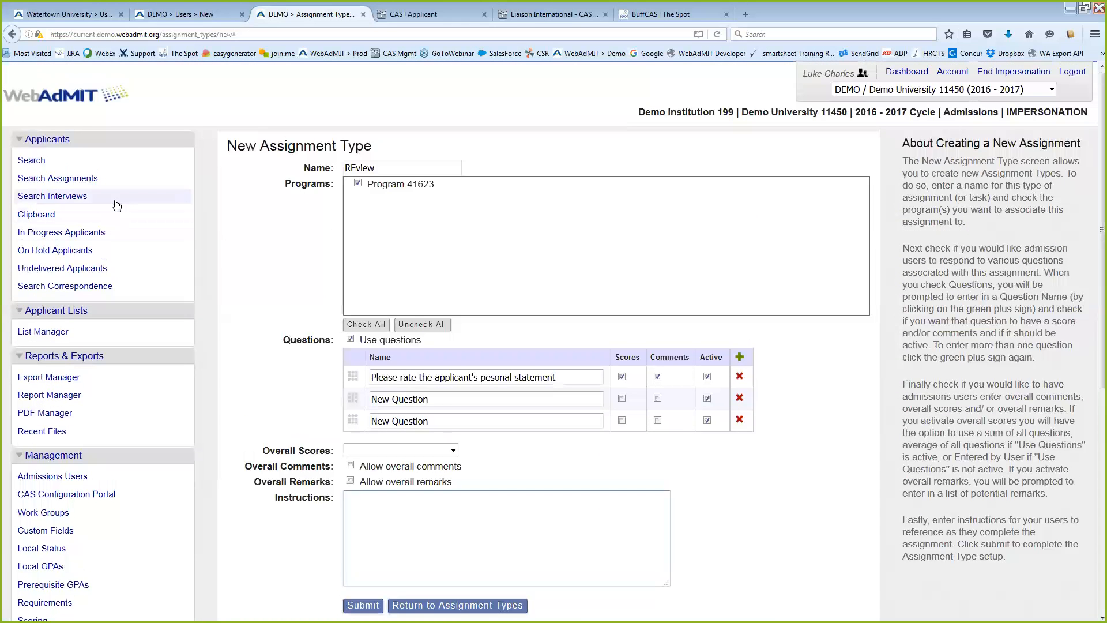
{"action": "left_click", "coordinate": [30, 160]}
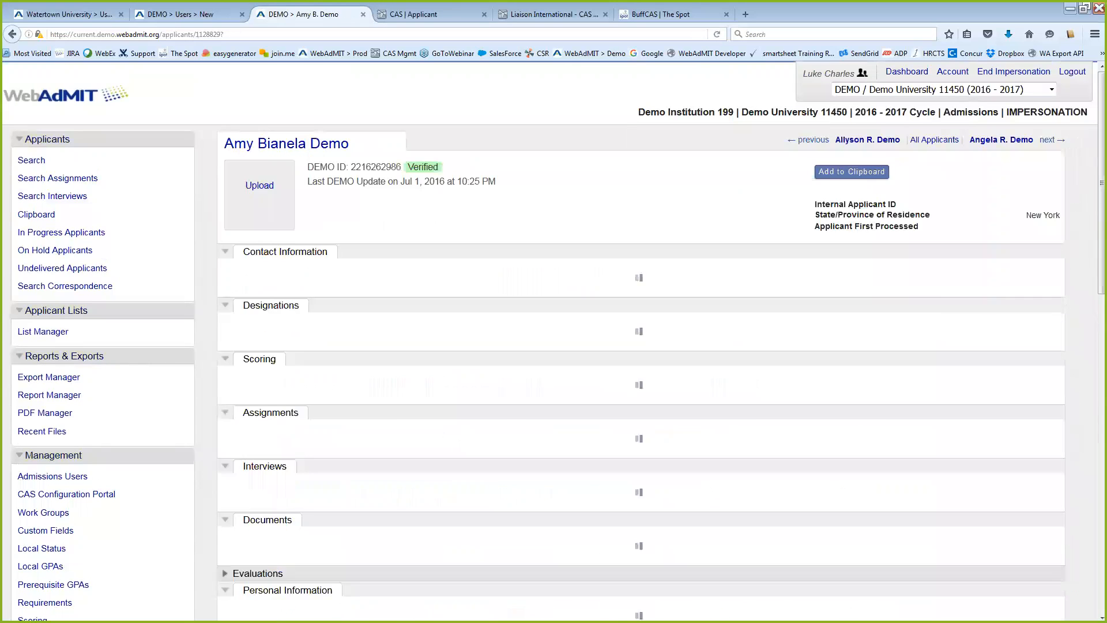
{"action": "scroll", "coordinate": [381, 365], "scroll_direction": "down", "scroll_amount": 1}
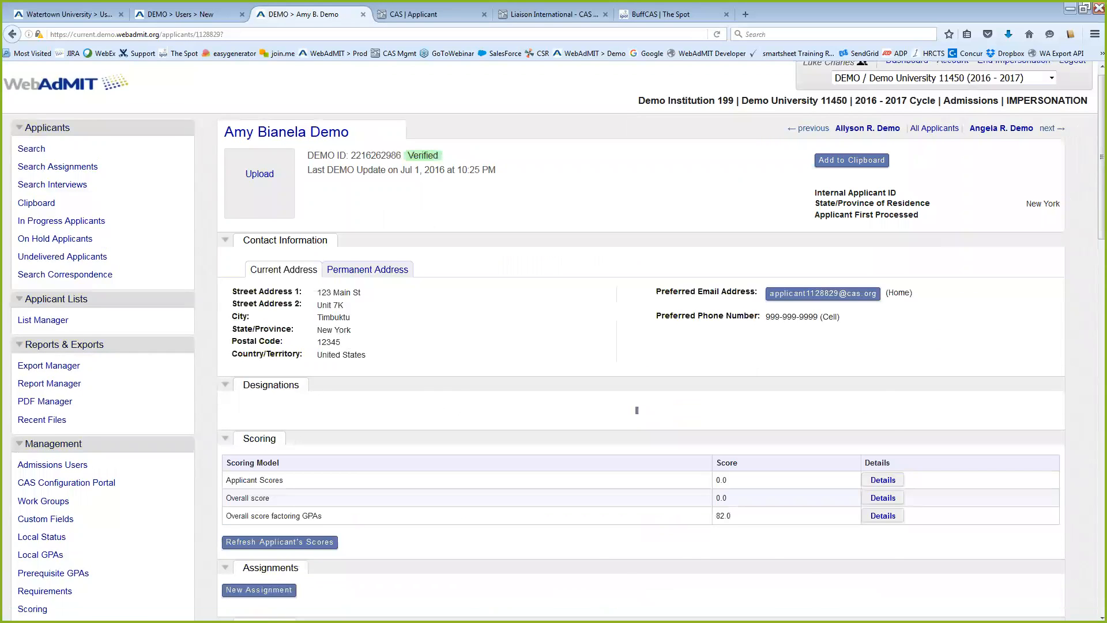
{"action": "scroll", "coordinate": [636, 410], "scroll_direction": "down", "scroll_amount": 3}
{"action": "left_click", "coordinate": [283, 442]}
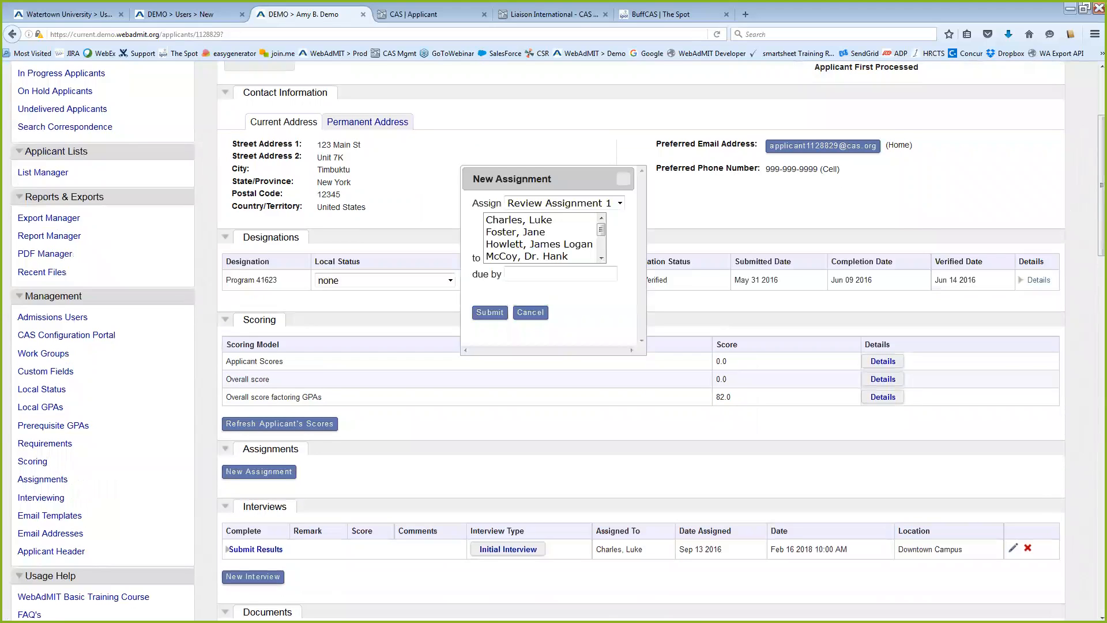
{"action": "left_click", "coordinate": [563, 222]}
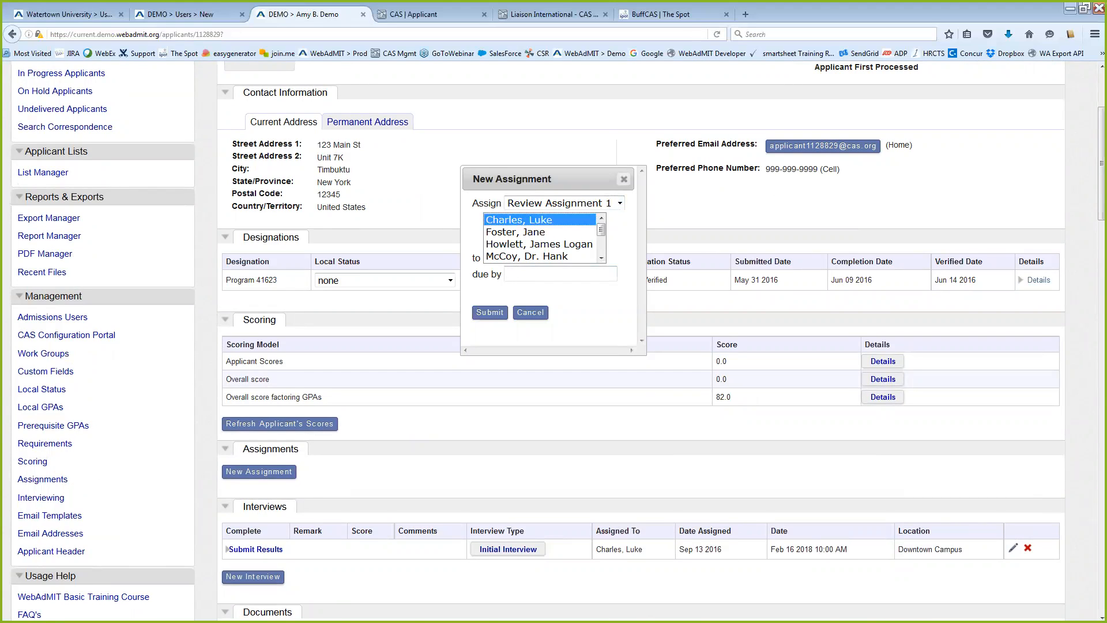
{"action": "left_click", "coordinate": [623, 179]}
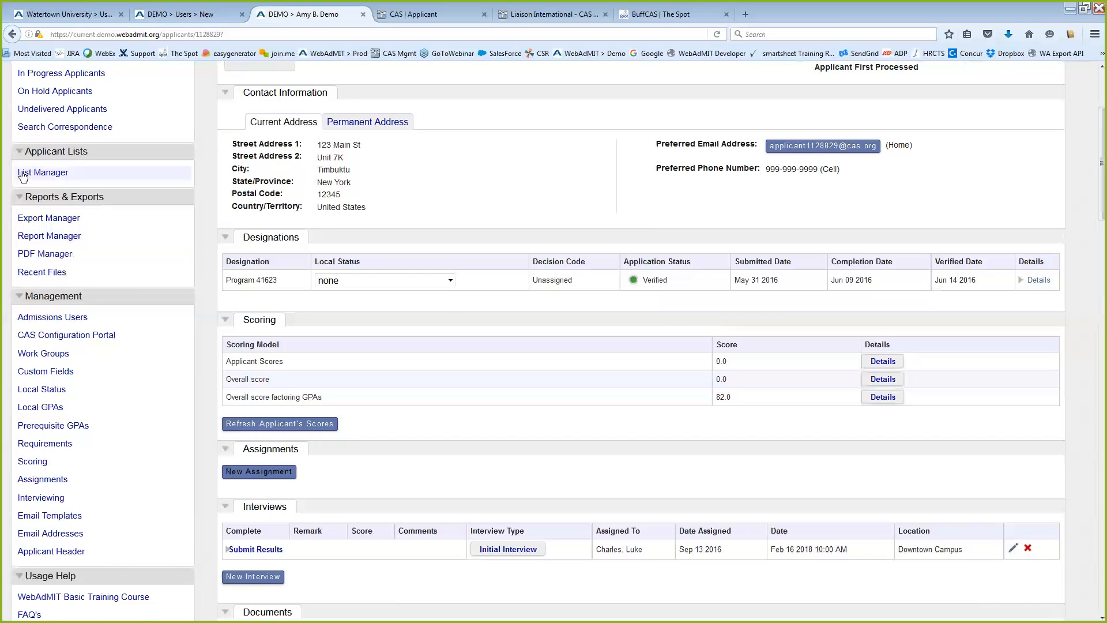
Step: Start a new applicant field list from the List Manager and choose Review Assignment 1 Score as the rule's field
{"action": "left_click", "coordinate": [43, 173]}
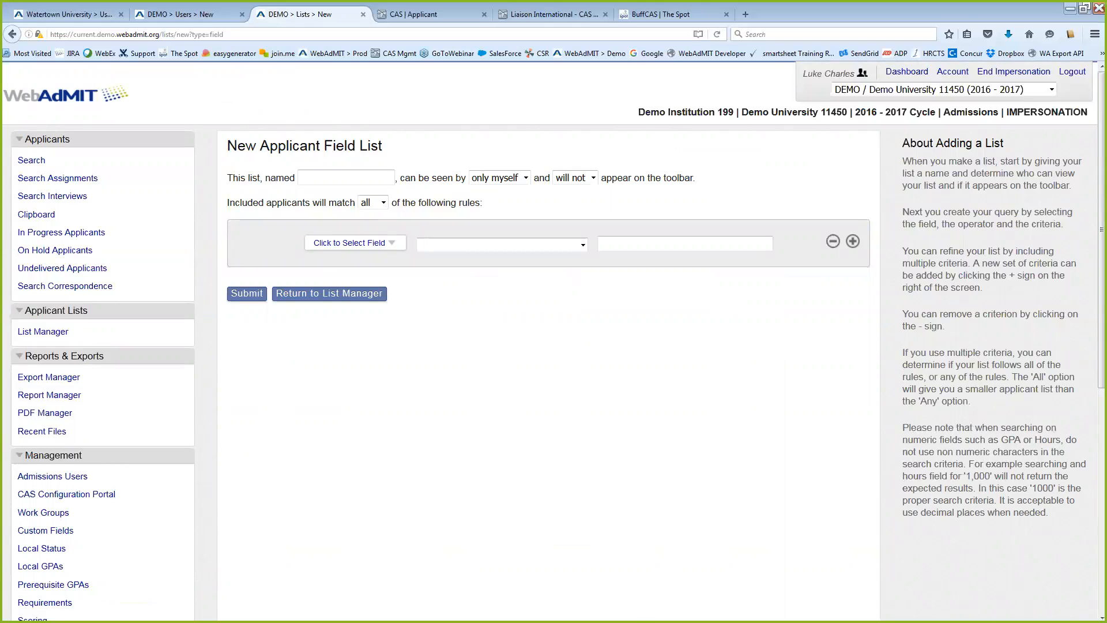
{"action": "left_click", "coordinate": [372, 242]}
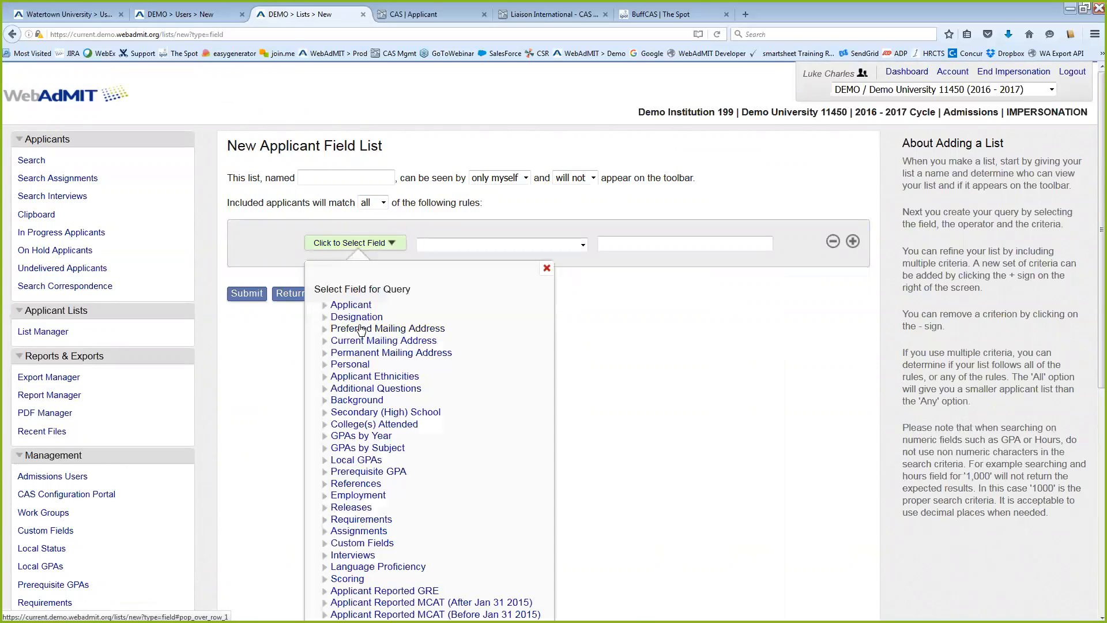
{"action": "scroll", "coordinate": [554, 340], "scroll_direction": "down", "scroll_amount": 3}
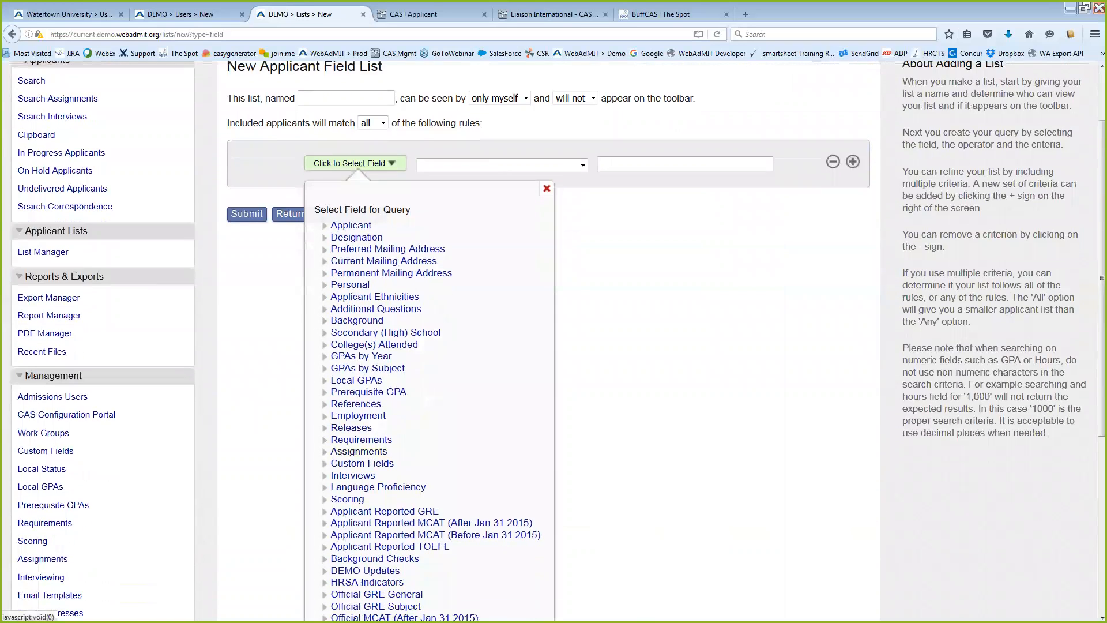
{"action": "left_click", "coordinate": [359, 450]}
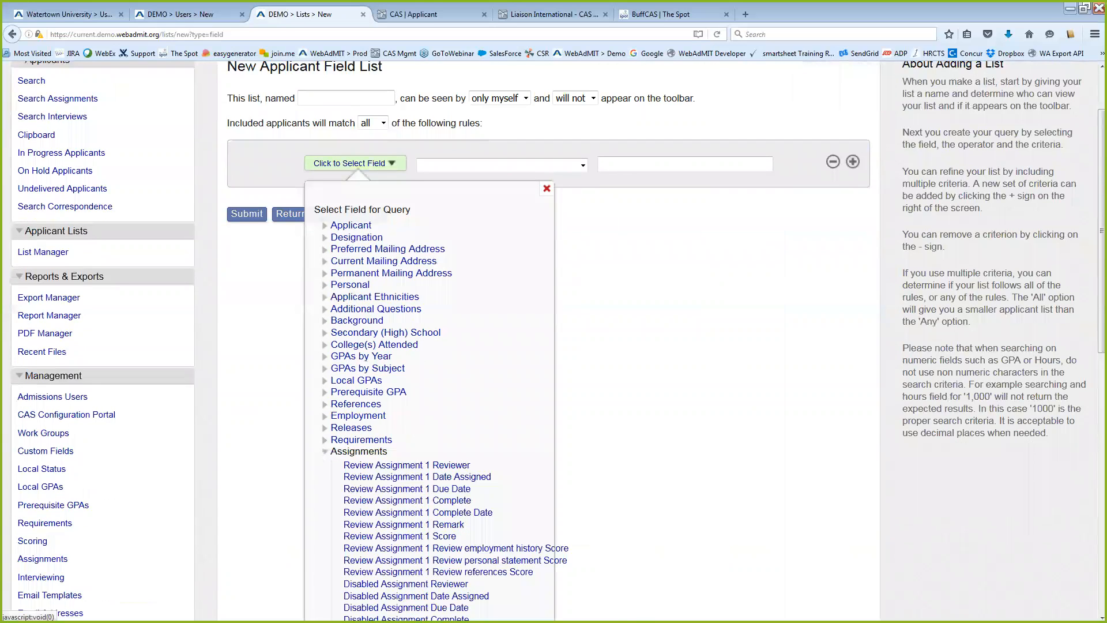
{"action": "scroll", "coordinate": [403, 403], "scroll_direction": "down", "scroll_amount": 3}
{"action": "scroll", "coordinate": [456, 430], "scroll_direction": "down", "scroll_amount": 2}
{"action": "left_click", "coordinate": [442, 383]}
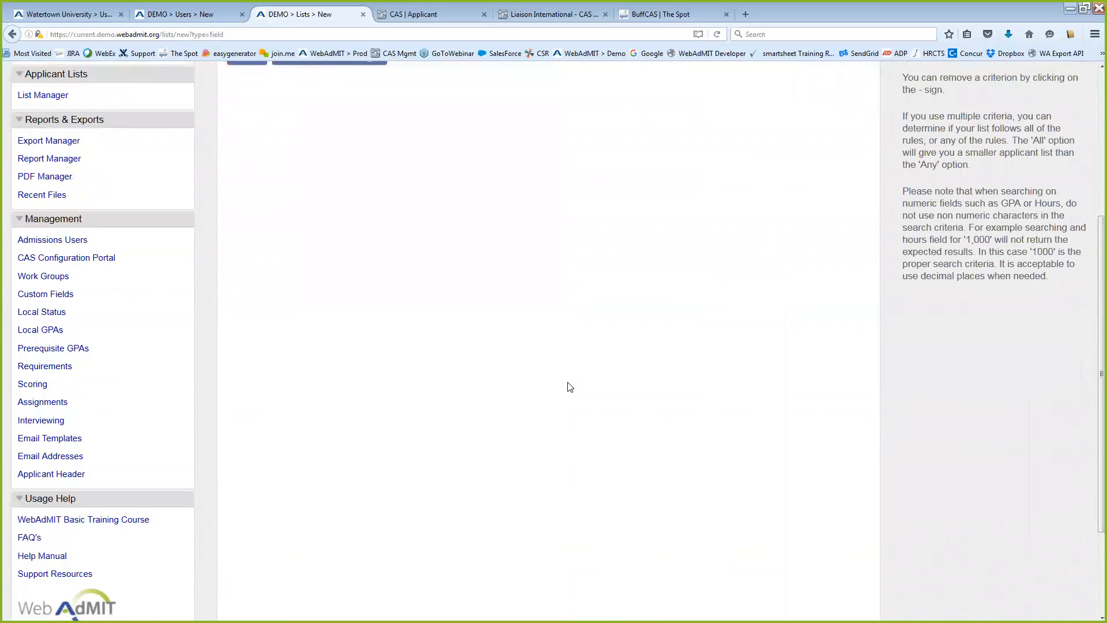
Step: Set the score rule to greater than or equal to 20
{"action": "scroll", "coordinate": [568, 383], "scroll_direction": "up", "scroll_amount": 5}
{"action": "left_click", "coordinate": [552, 246]}
{"action": "left_click", "coordinate": [505, 319]}
{"action": "left_click", "coordinate": [658, 244]}
{"action": "type", "text": "20"}
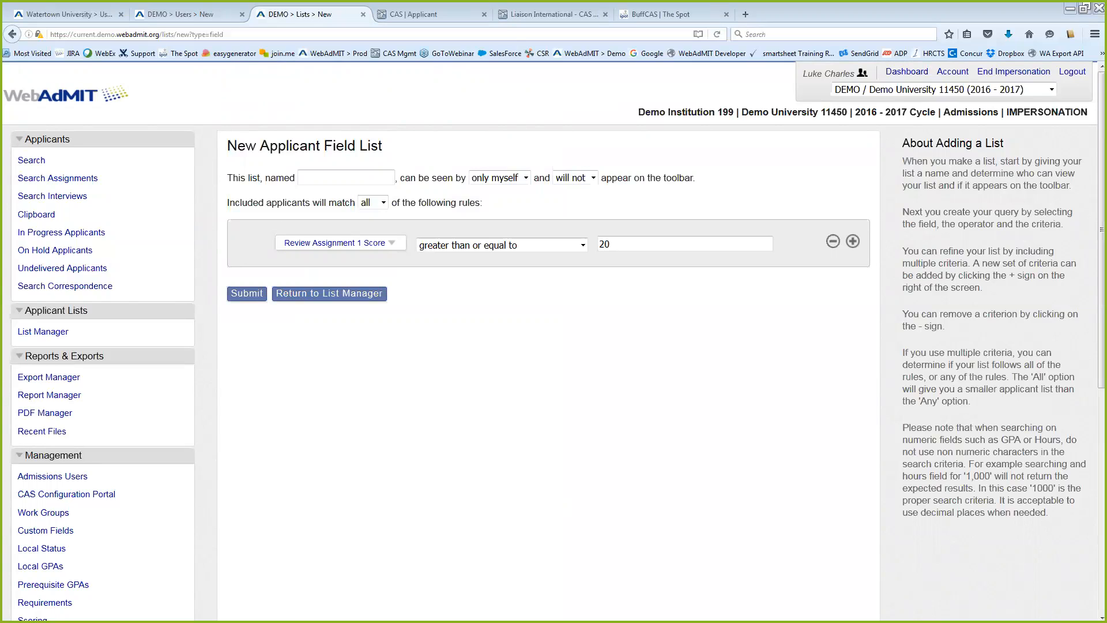
Step: Open a new work group form from Work Groups and review its permission sets and available panels
{"action": "left_click", "coordinate": [52, 476]}
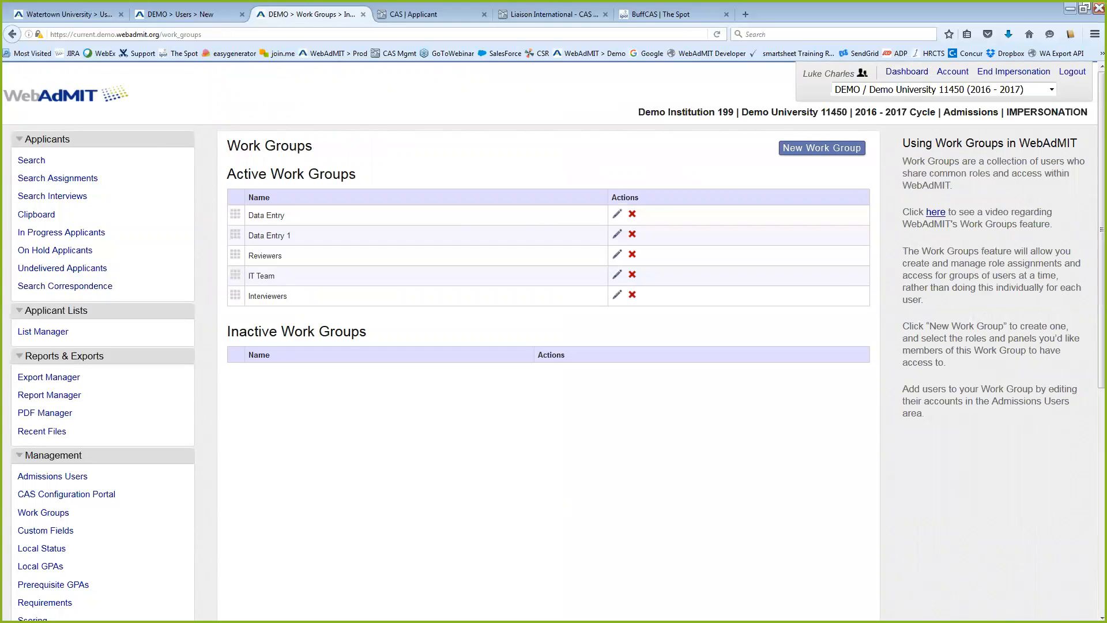
{"action": "left_click", "coordinate": [822, 148]}
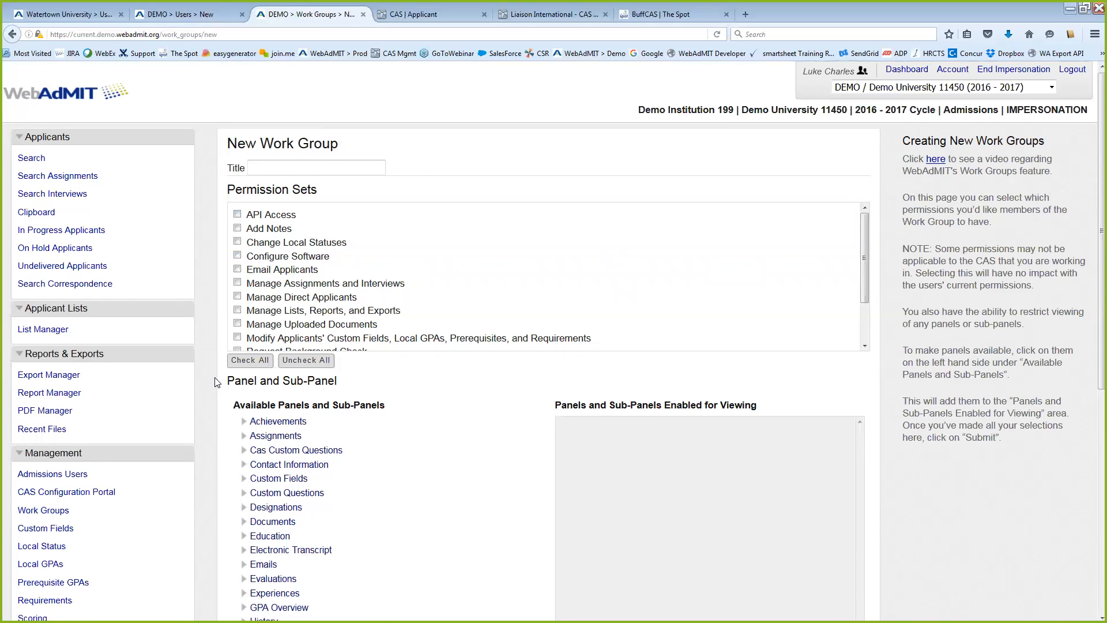
{"action": "scroll", "coordinate": [240, 376], "scroll_direction": "down", "scroll_amount": 2}
{"action": "scroll", "coordinate": [247, 427], "scroll_direction": "up", "scroll_amount": 2}
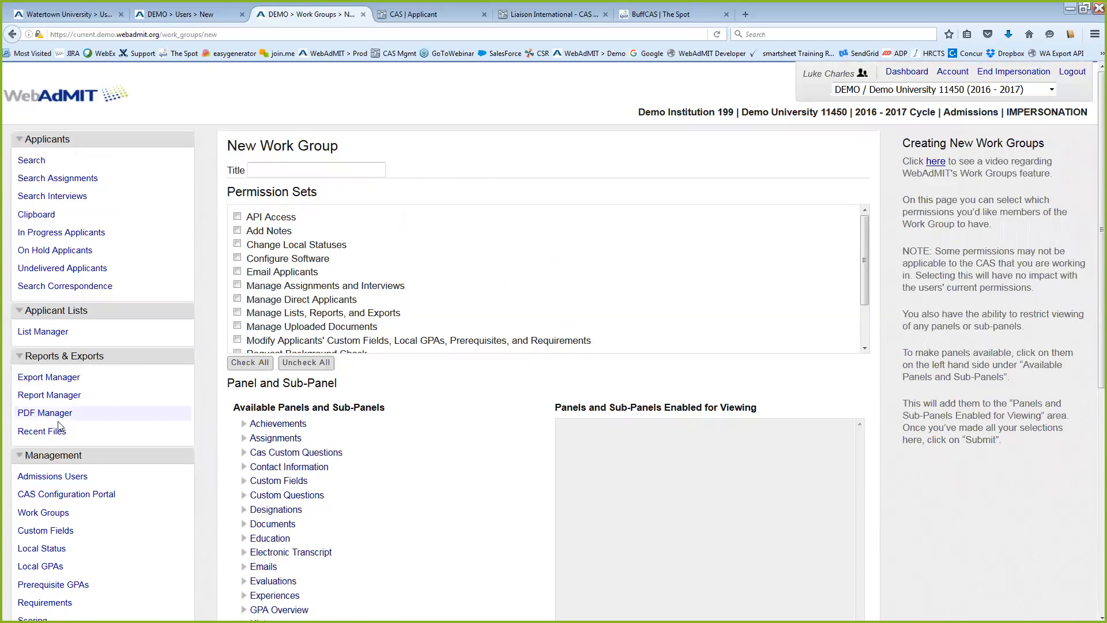
{"action": "scroll", "coordinate": [75, 409], "scroll_direction": "down", "scroll_amount": 2}
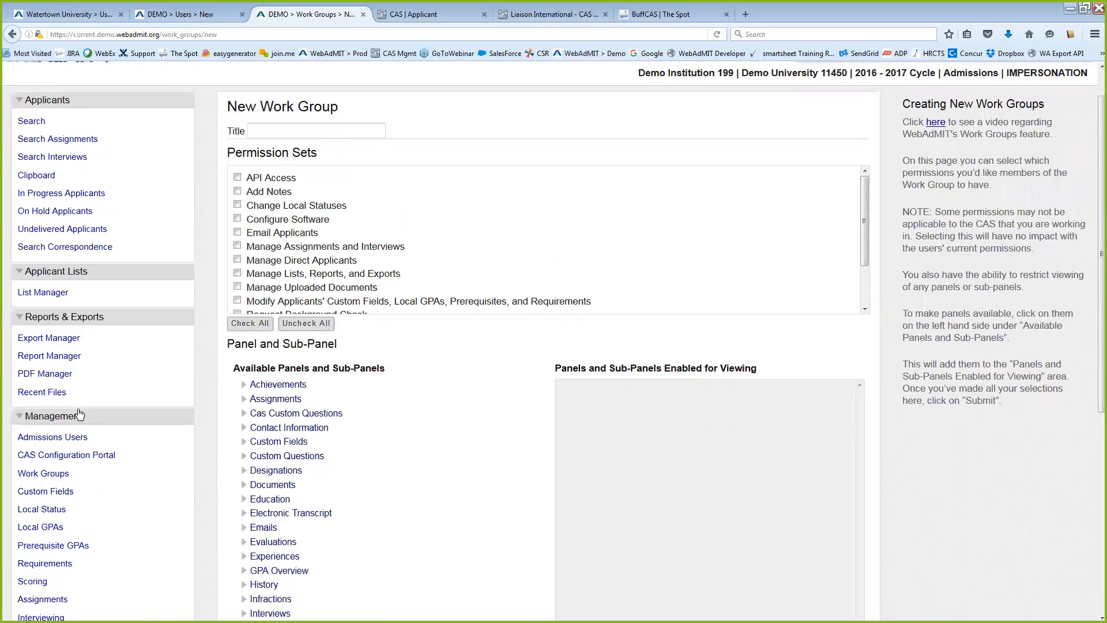
Step: View the edit form of the next-to-last admissions user, and open your own account details for editing
{"action": "left_click", "coordinate": [69, 397]}
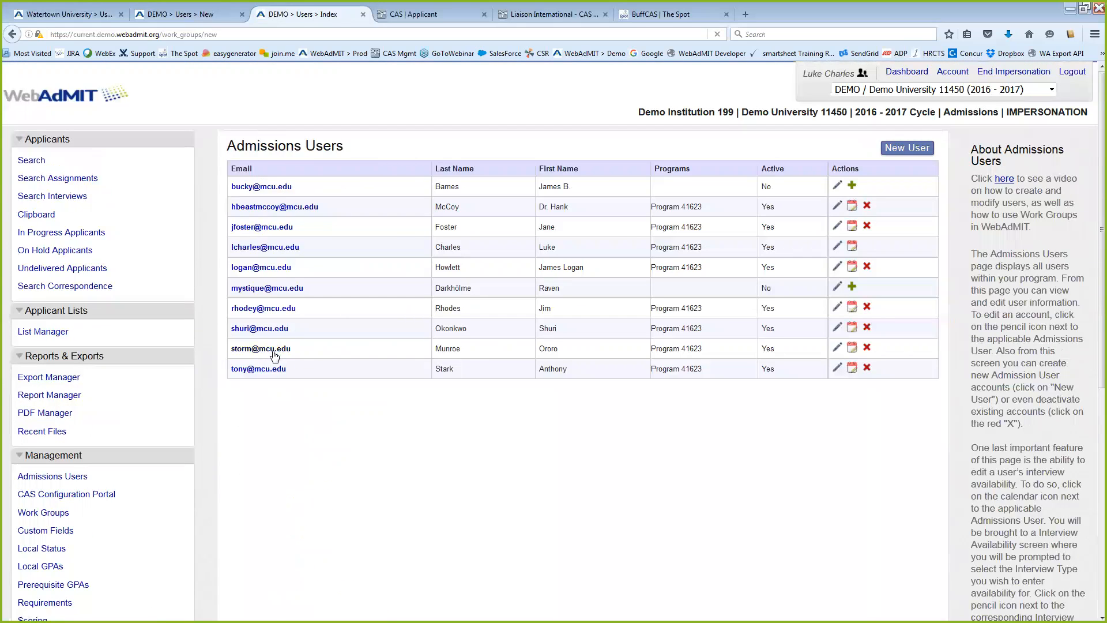
{"action": "left_click", "coordinate": [273, 350]}
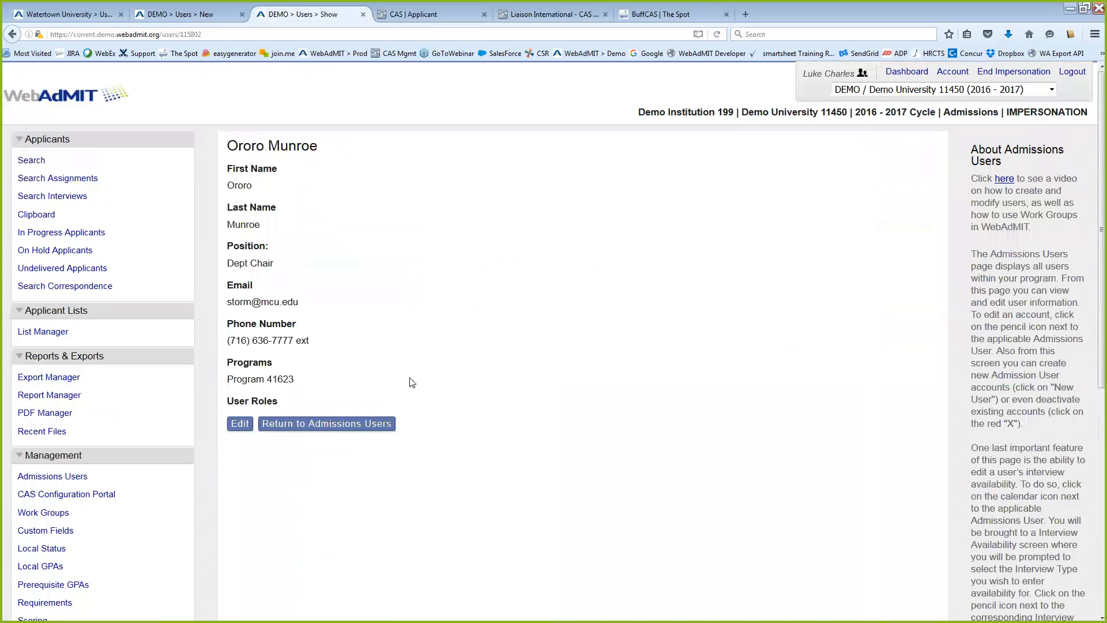
{"action": "left_click", "coordinate": [240, 423]}
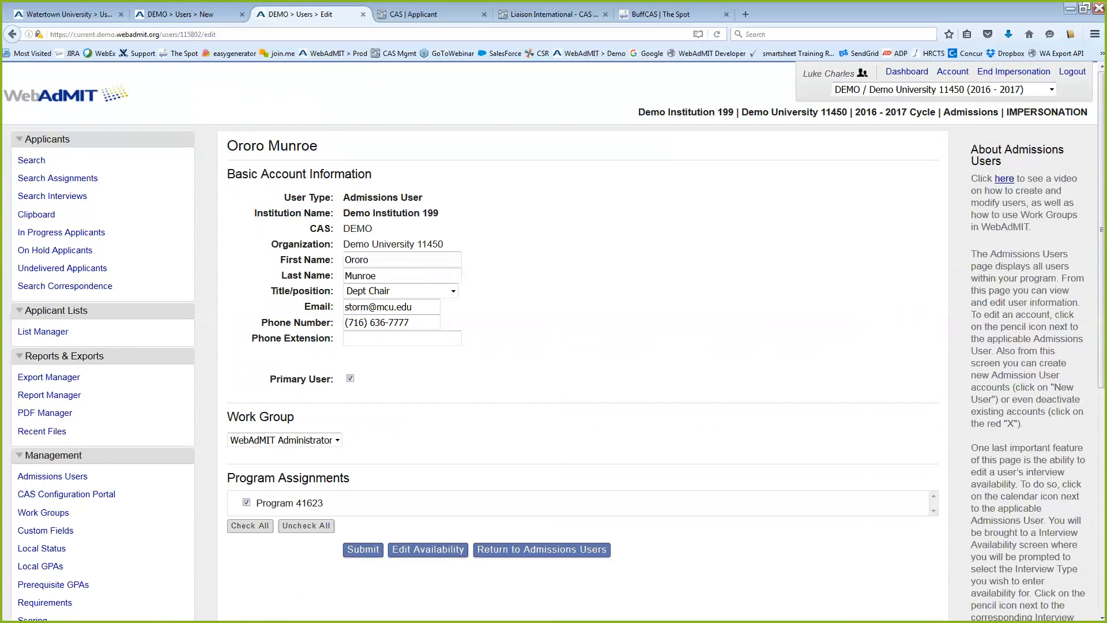
{"action": "left_click", "coordinate": [952, 71]}
{"action": "left_click", "coordinate": [1007, 147]}
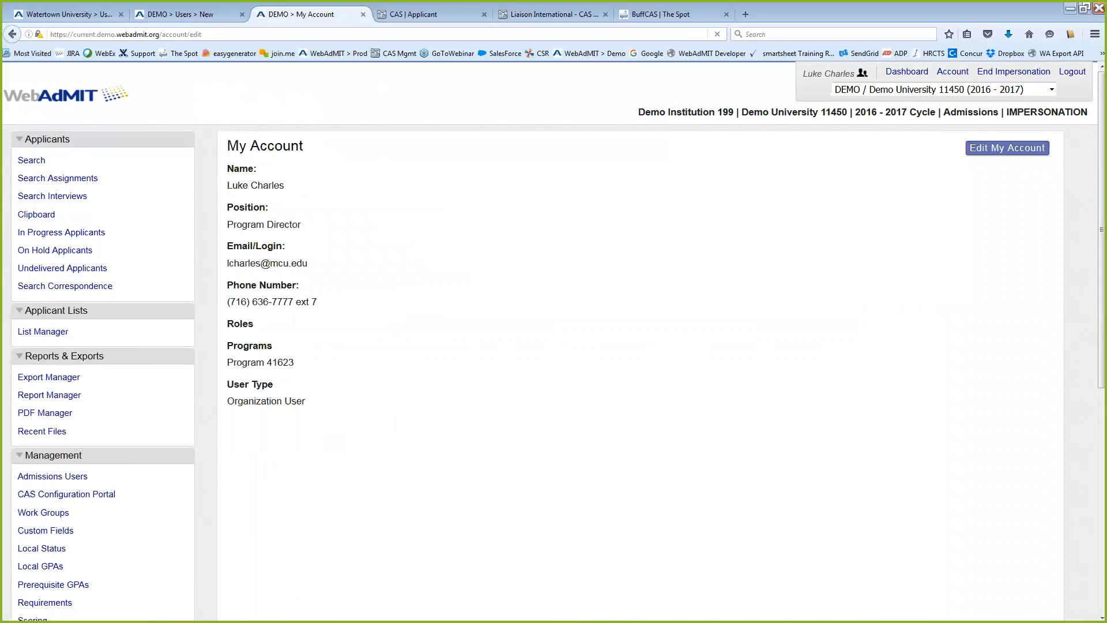
Step: Open the Export Manager and look over its saved exports and guidance notes
{"action": "scroll", "coordinate": [464, 348], "scroll_direction": "down", "scroll_amount": 3}
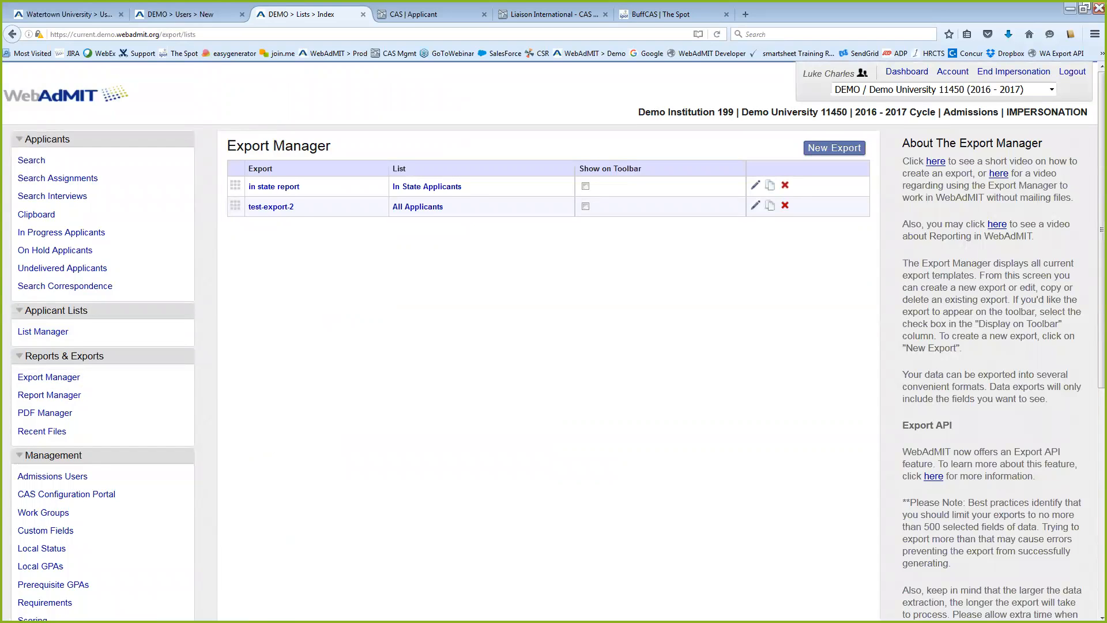
{"action": "scroll", "coordinate": [554, 340], "scroll_direction": "down", "scroll_amount": 5}
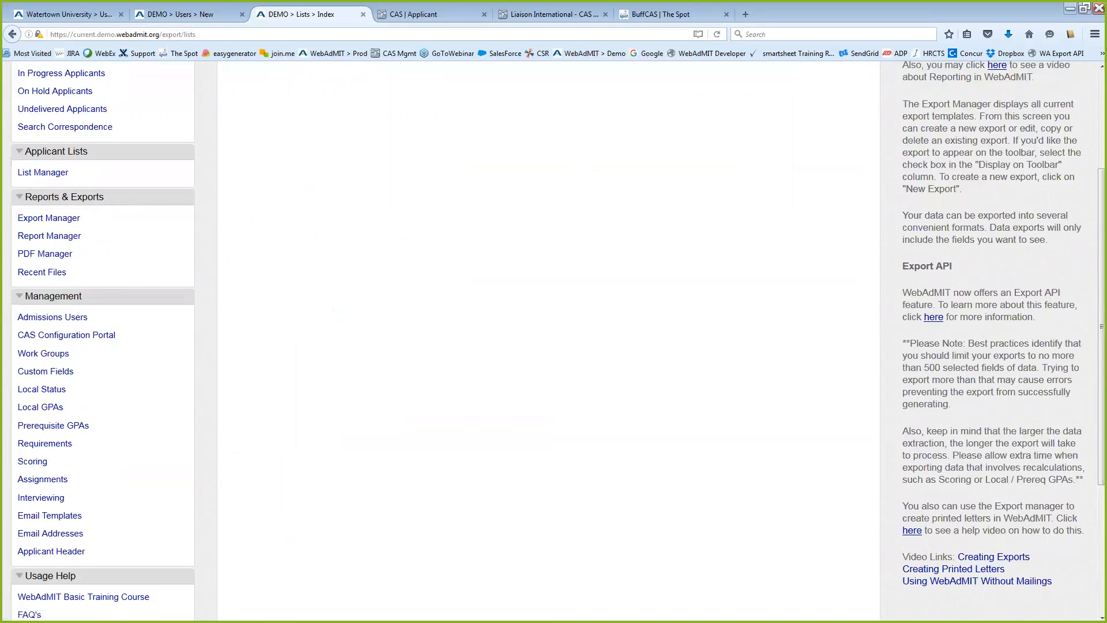
{"action": "scroll", "coordinate": [554, 340], "scroll_direction": "up", "scroll_amount": 3}
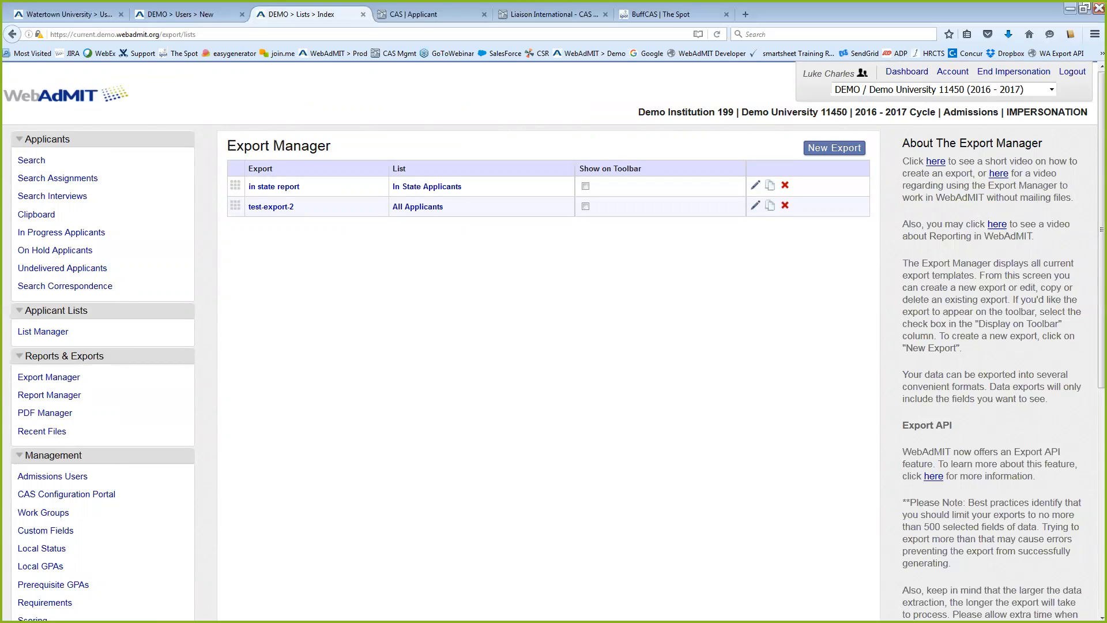
Step: Switch to the NAFCAS applicant portal, open Recommendations under Supporting Information, and read the recommendation requirements
{"action": "left_click", "coordinate": [552, 14]}
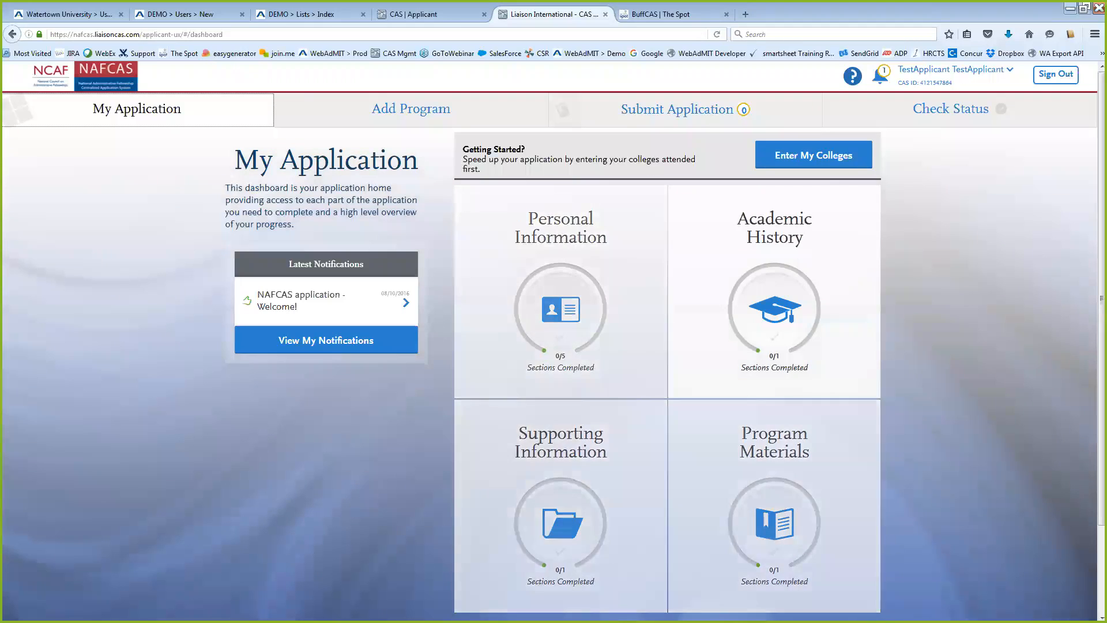
{"action": "left_click", "coordinate": [561, 519]}
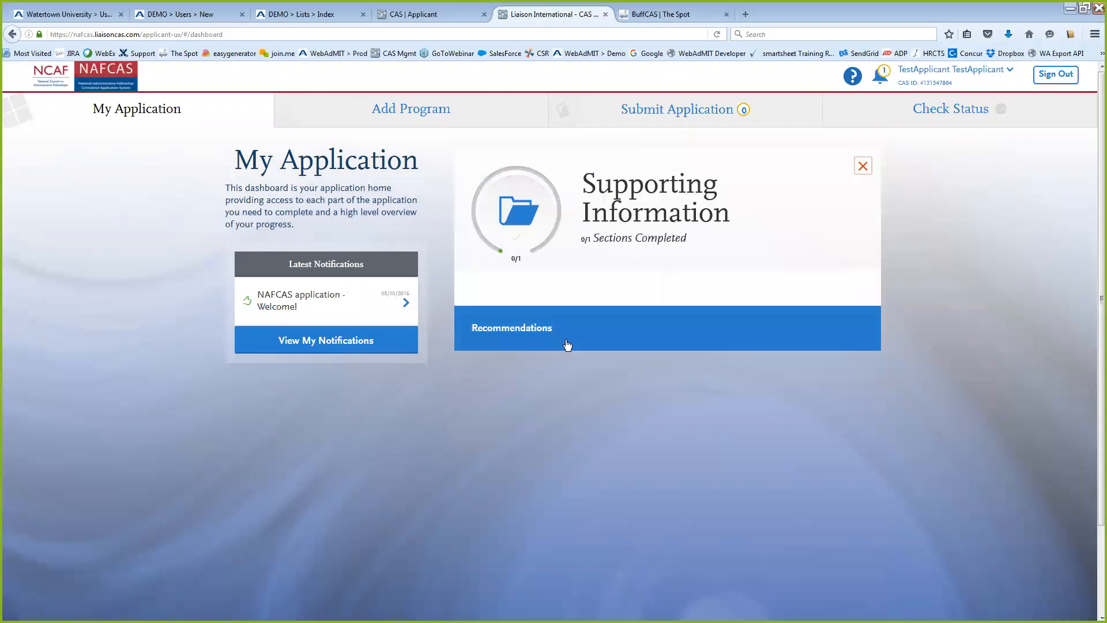
{"action": "left_click", "coordinate": [863, 166]}
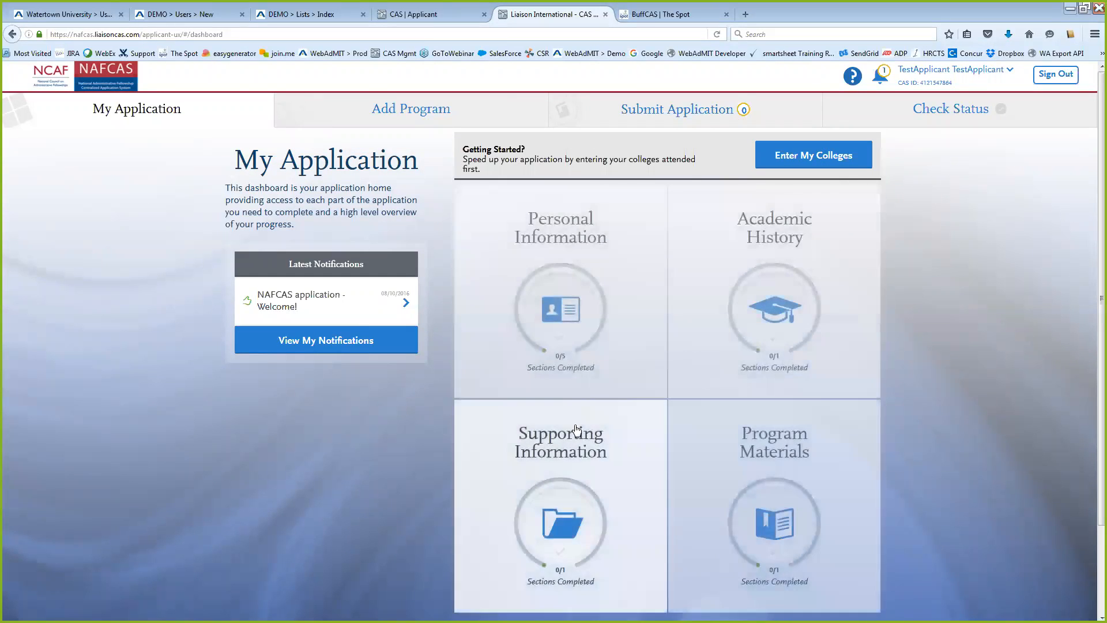
{"action": "left_click", "coordinate": [558, 429]}
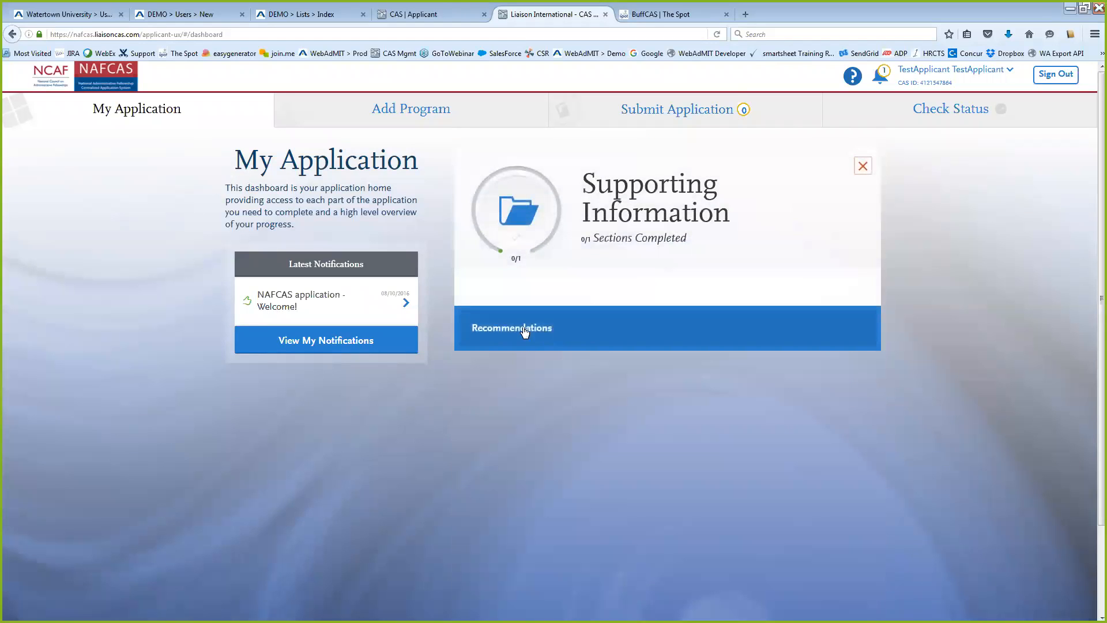
{"action": "left_click", "coordinate": [562, 337]}
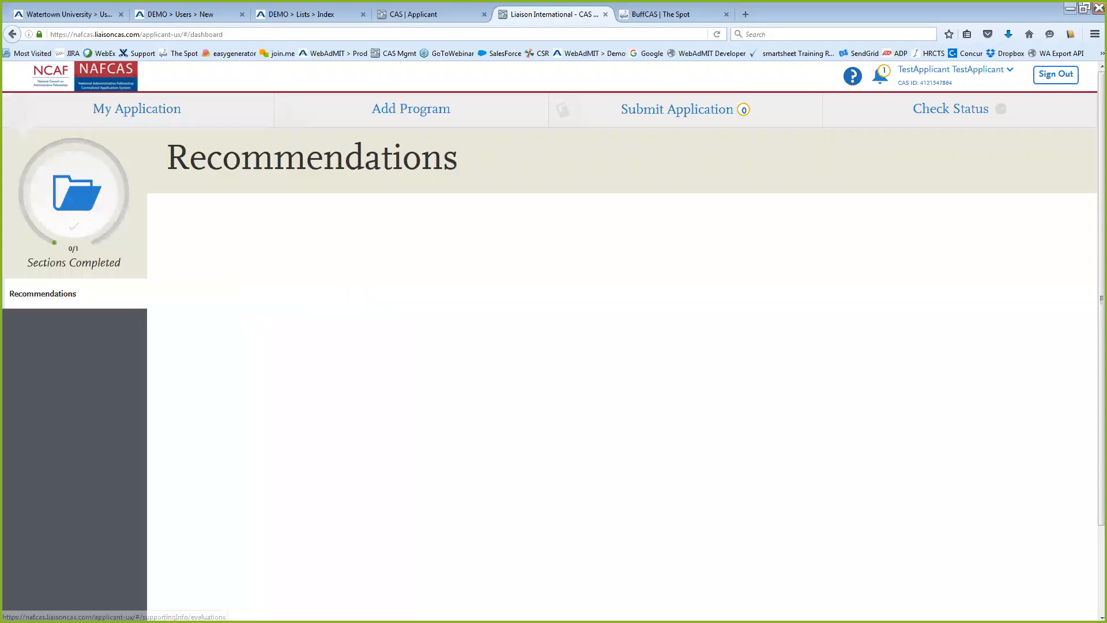
{"action": "scroll", "coordinate": [390, 353], "scroll_direction": "down", "scroll_amount": 4}
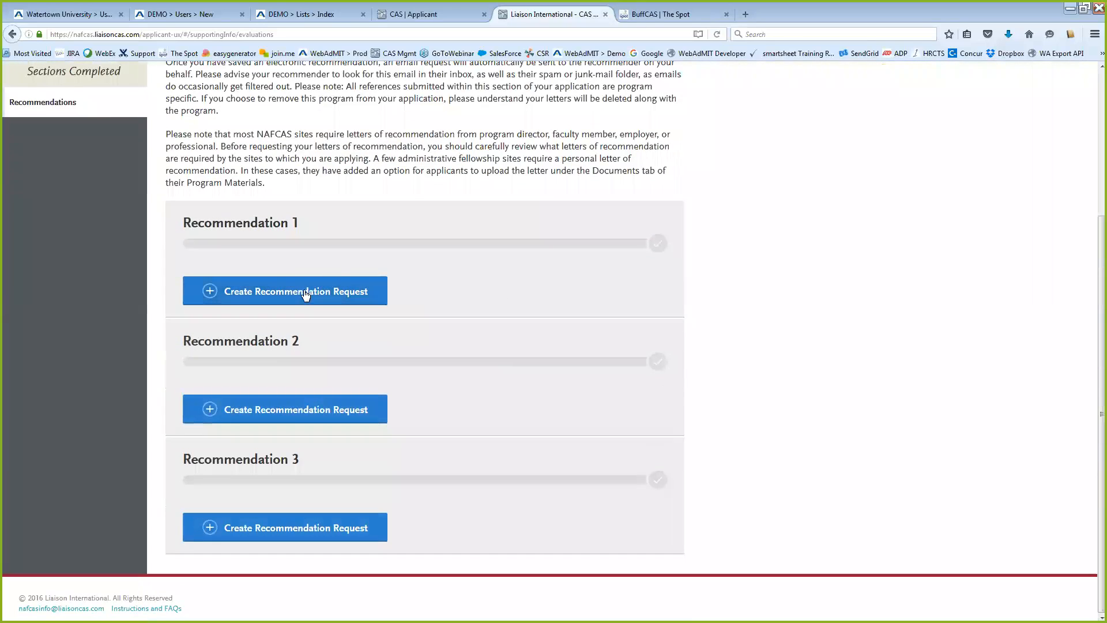
{"action": "scroll", "coordinate": [395, 231], "scroll_direction": "up", "scroll_amount": 2}
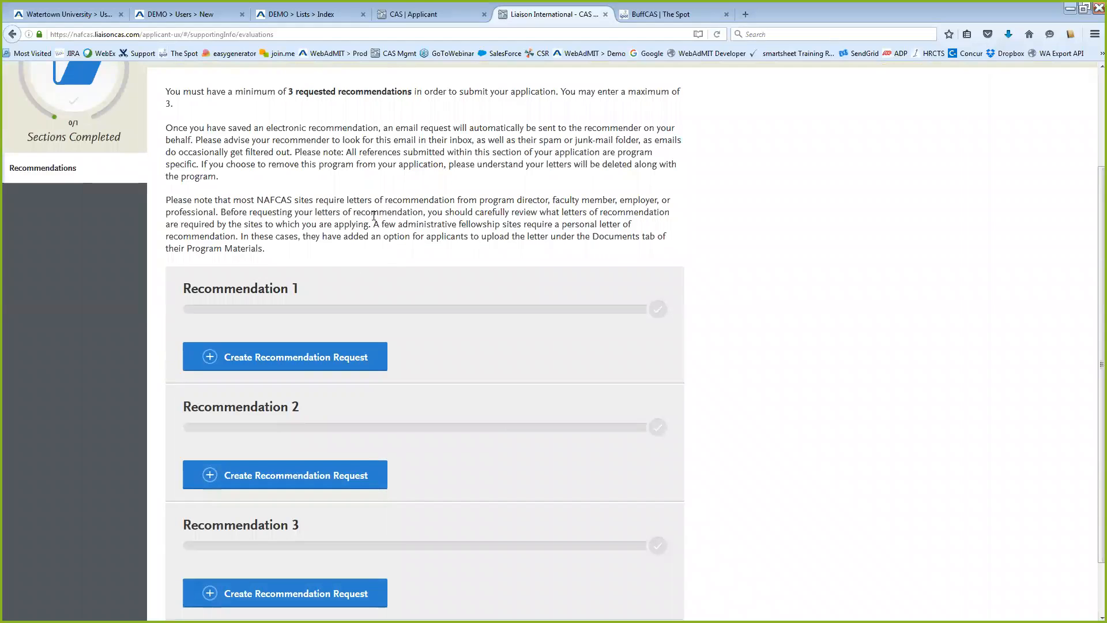
Step: Examine the request form for Recommendation 1, close it without saving, and review the recommendations page
{"action": "left_click", "coordinate": [288, 360]}
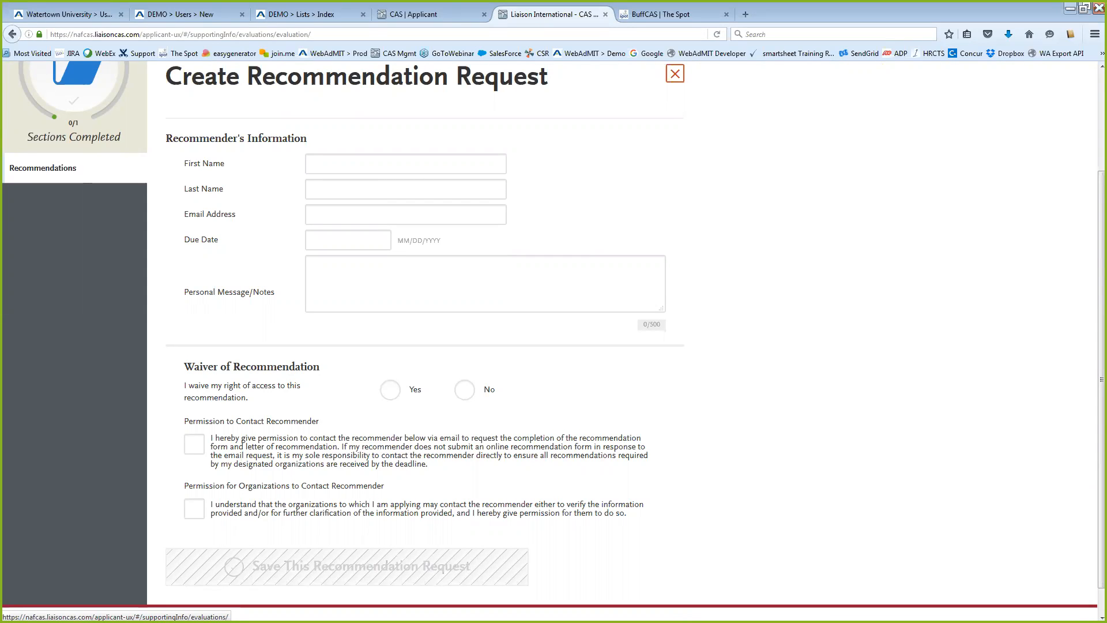
{"action": "left_click", "coordinate": [675, 74]}
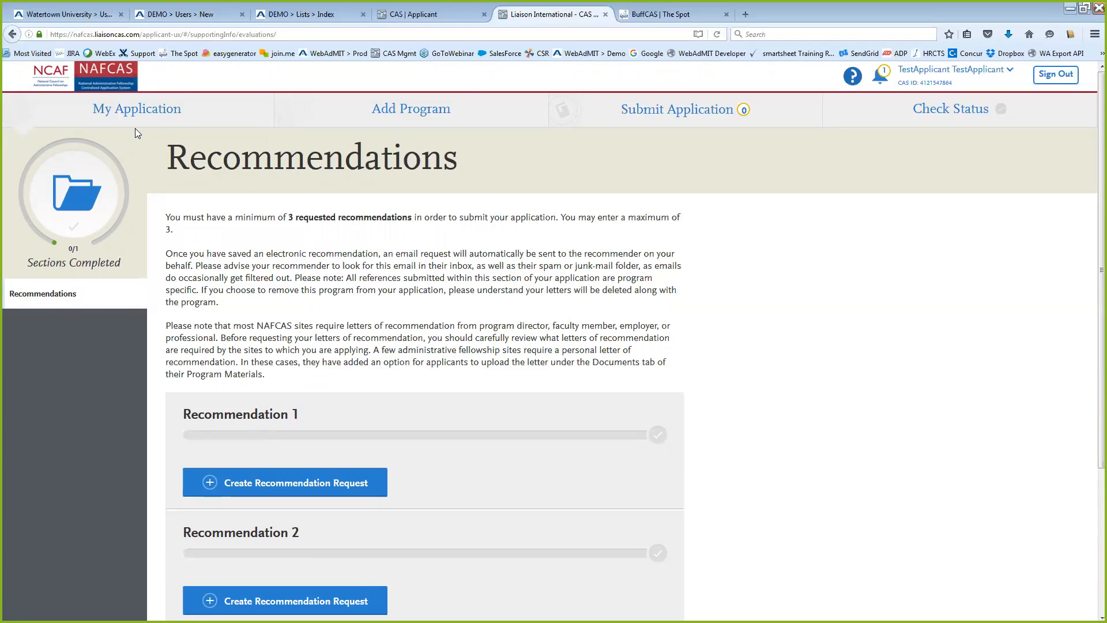
{"action": "scroll", "coordinate": [321, 426], "scroll_direction": "down", "scroll_amount": 1}
{"action": "scroll", "coordinate": [330, 397], "scroll_direction": "up", "scroll_amount": 1}
{"action": "scroll", "coordinate": [390, 315], "scroll_direction": "down", "scroll_amount": 2}
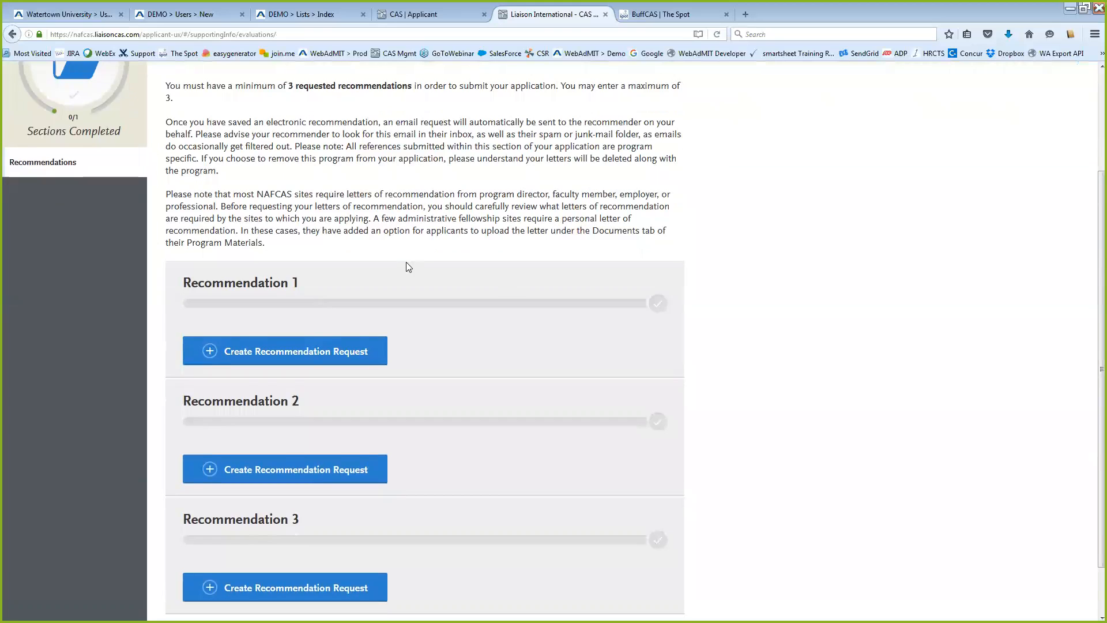
{"action": "scroll", "coordinate": [407, 260], "scroll_direction": "down", "scroll_amount": 1}
{"action": "scroll", "coordinate": [412, 199], "scroll_direction": "up", "scroll_amount": 1}
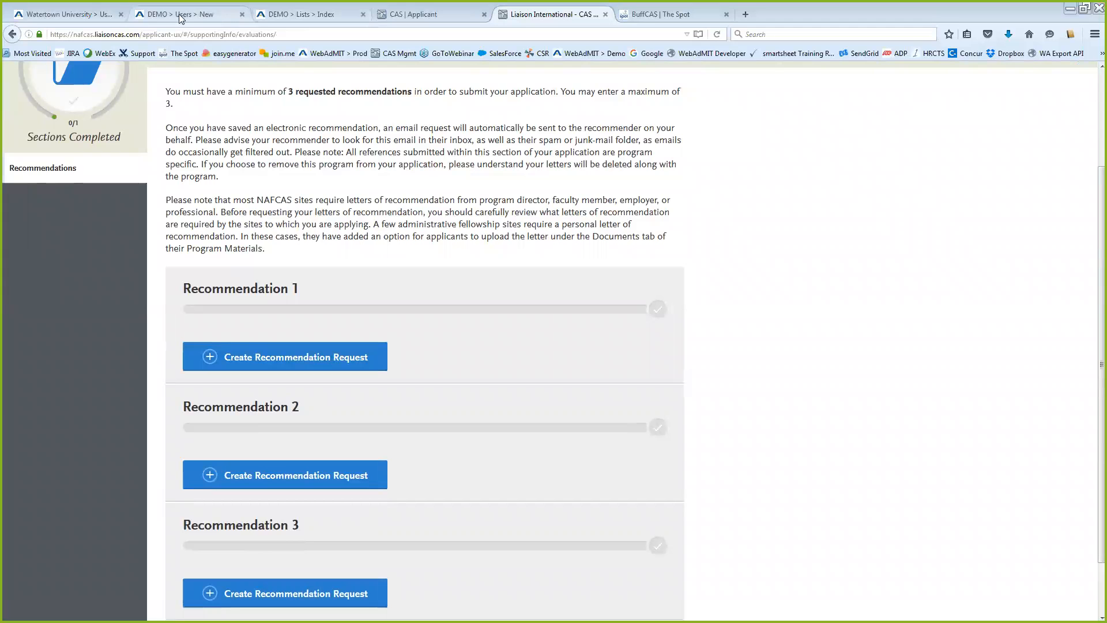
Step: Return to the WebAdMIT new user page and open the WebAdMIT Basic Training Course from its usage help
{"action": "left_click", "coordinate": [201, 18]}
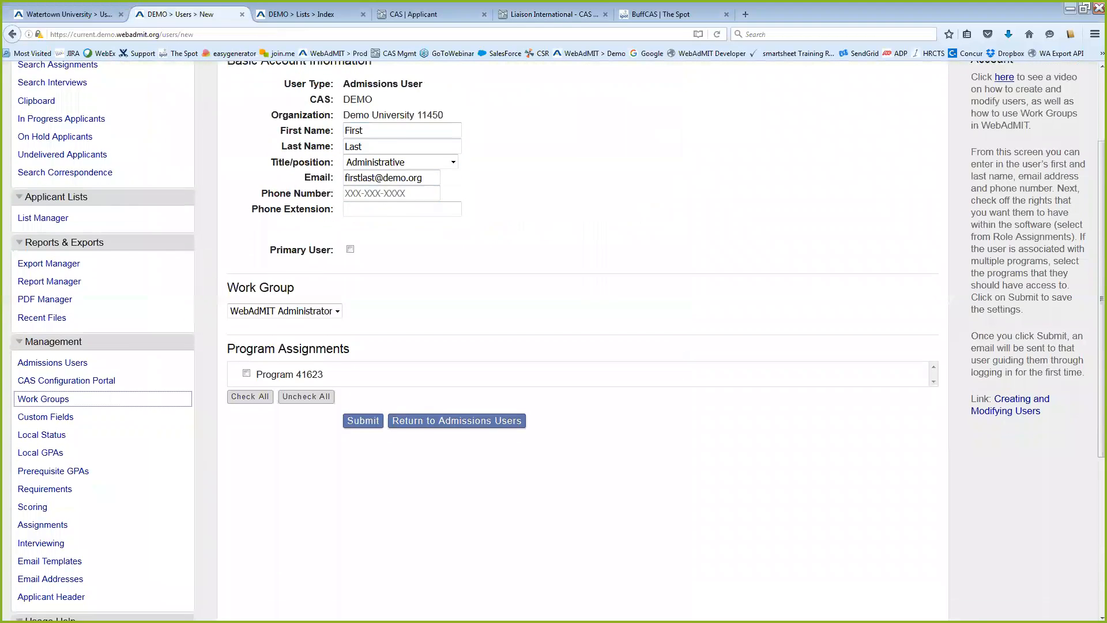
{"action": "scroll", "coordinate": [464, 280], "scroll_direction": "down", "scroll_amount": 5}
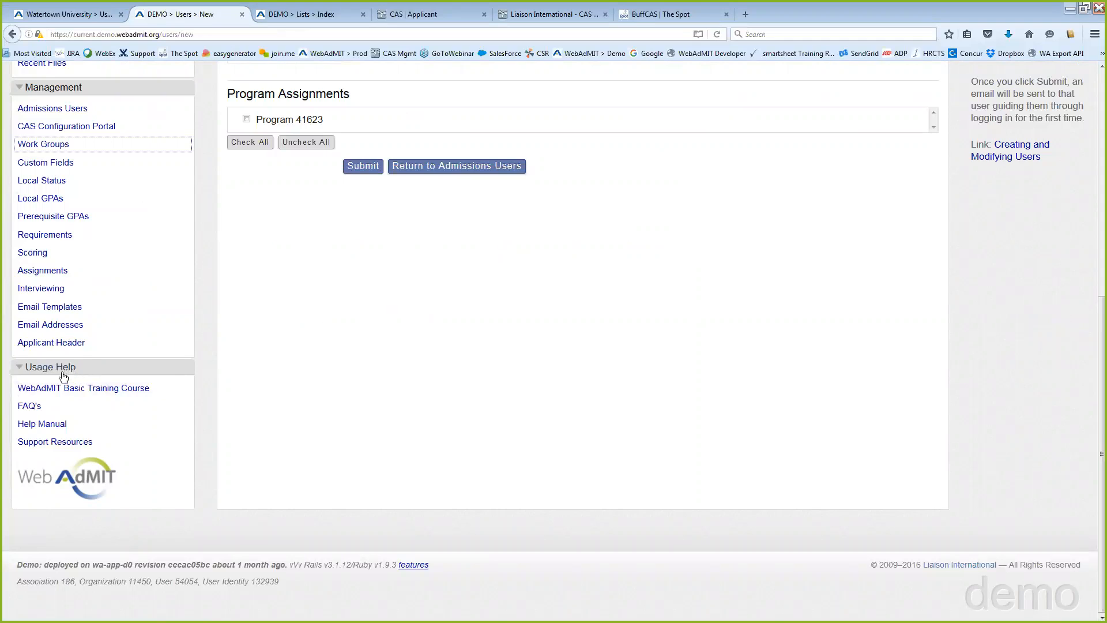
{"action": "left_click", "coordinate": [69, 393]}
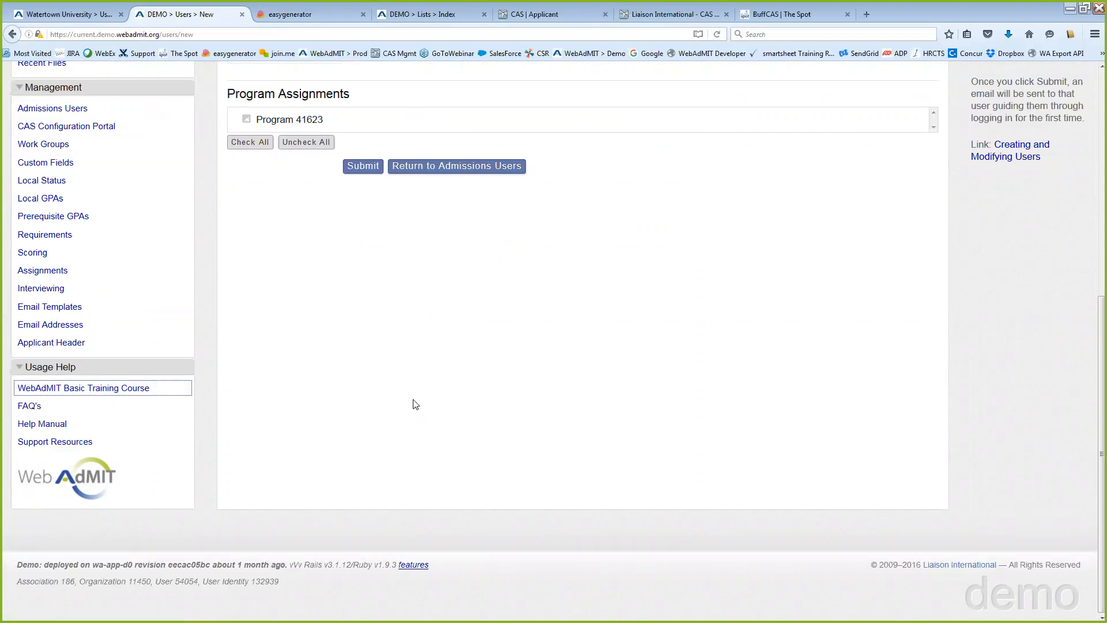
{"action": "left_click", "coordinate": [300, 13]}
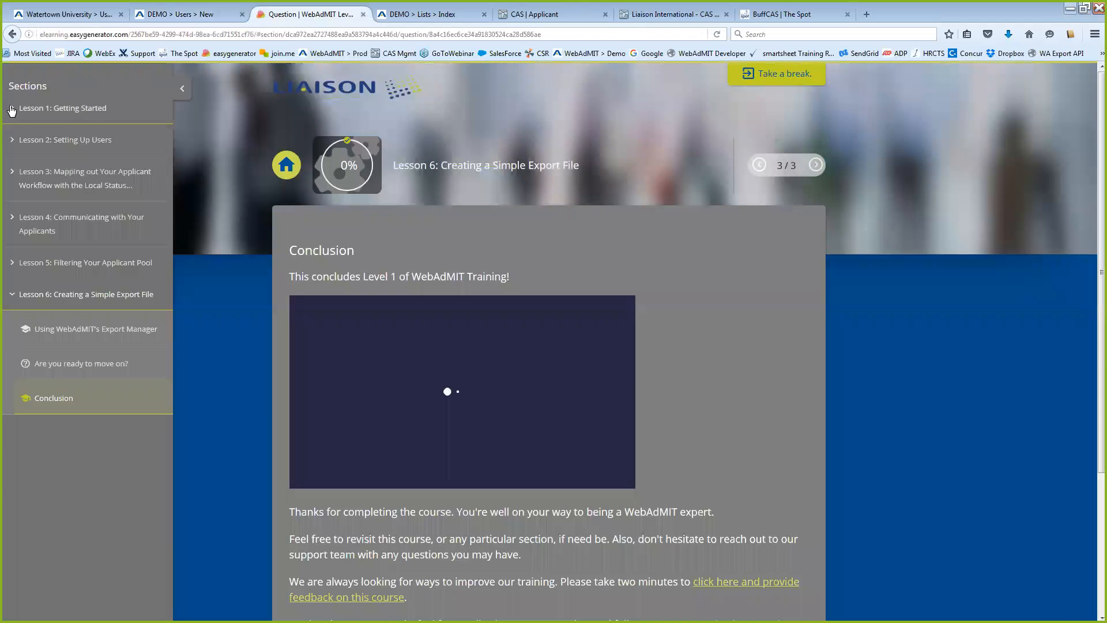
Step: Expand Lesson 1: Getting Started and Lesson 2: Setting Up Users in the course outline
{"action": "left_click", "coordinate": [44, 111]}
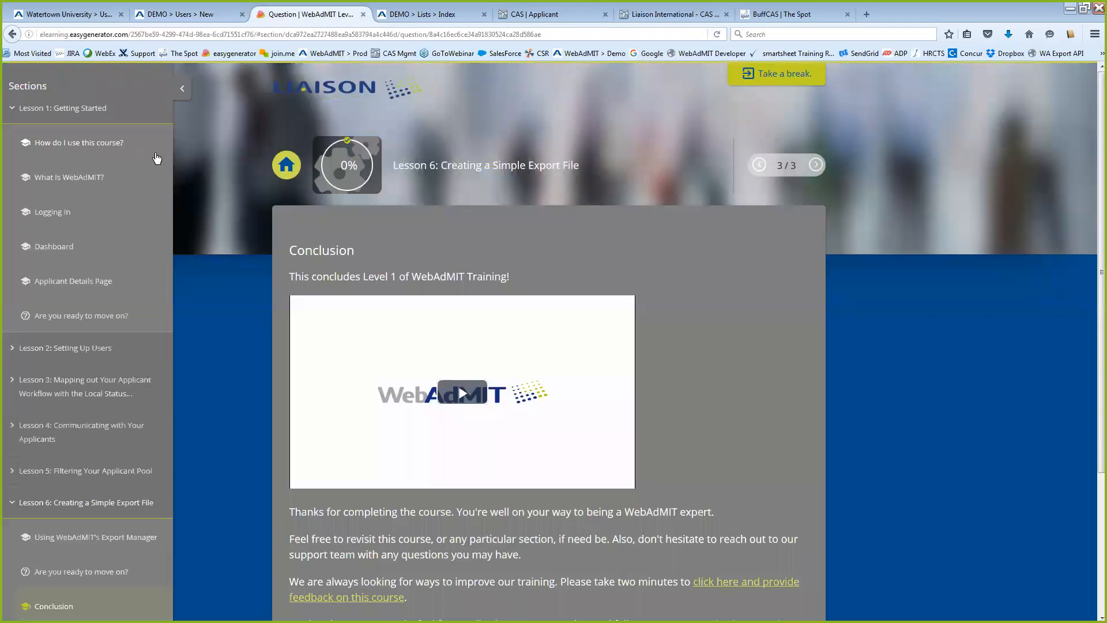
{"action": "left_click", "coordinate": [182, 90]}
{"action": "left_click", "coordinate": [36, 113]}
{"action": "left_click", "coordinate": [47, 136]}
{"action": "left_click", "coordinate": [40, 119]}
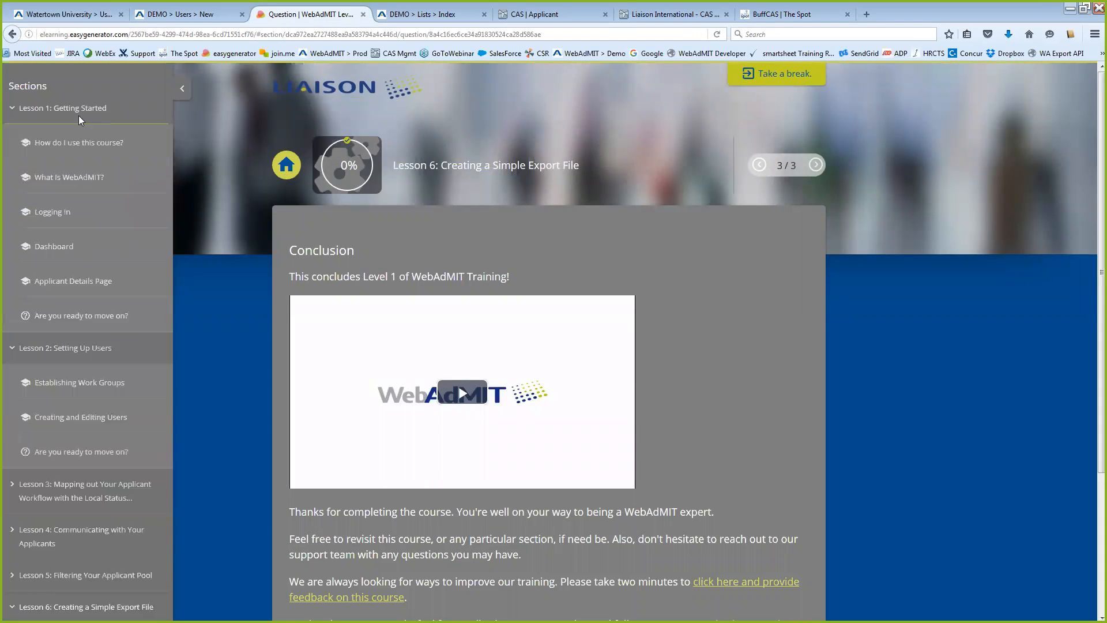
Step: Go back through Lesson 6 to the course overview, reopen Lesson 6: Creating a Simple Export File, and read its key takeaways
{"action": "left_click", "coordinate": [758, 165]}
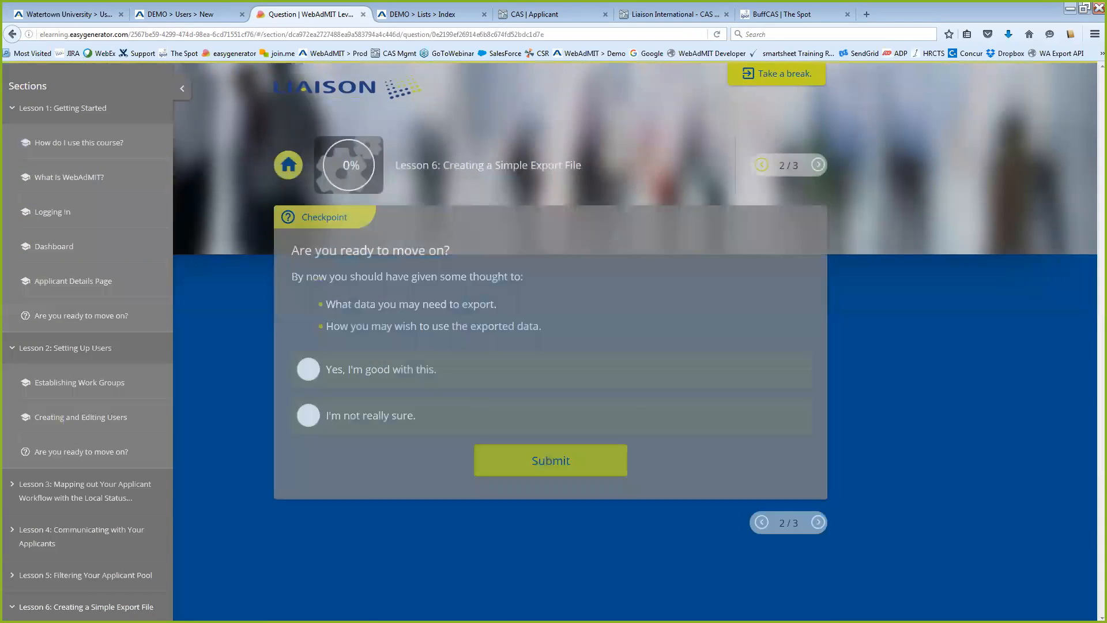
{"action": "left_click", "coordinate": [758, 165]}
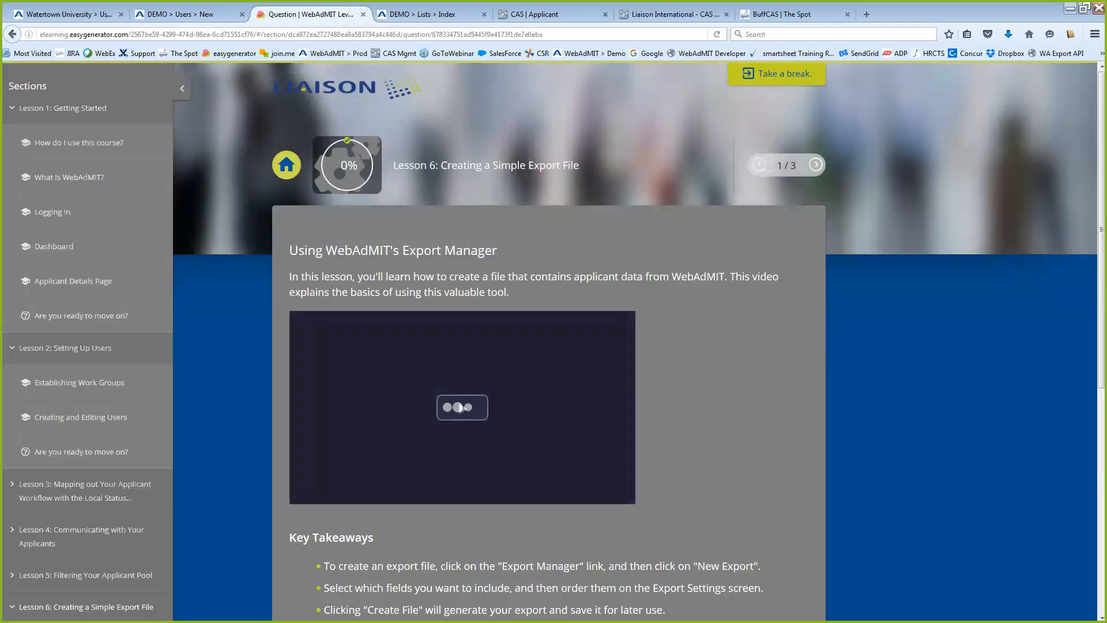
{"action": "left_click", "coordinate": [292, 167]}
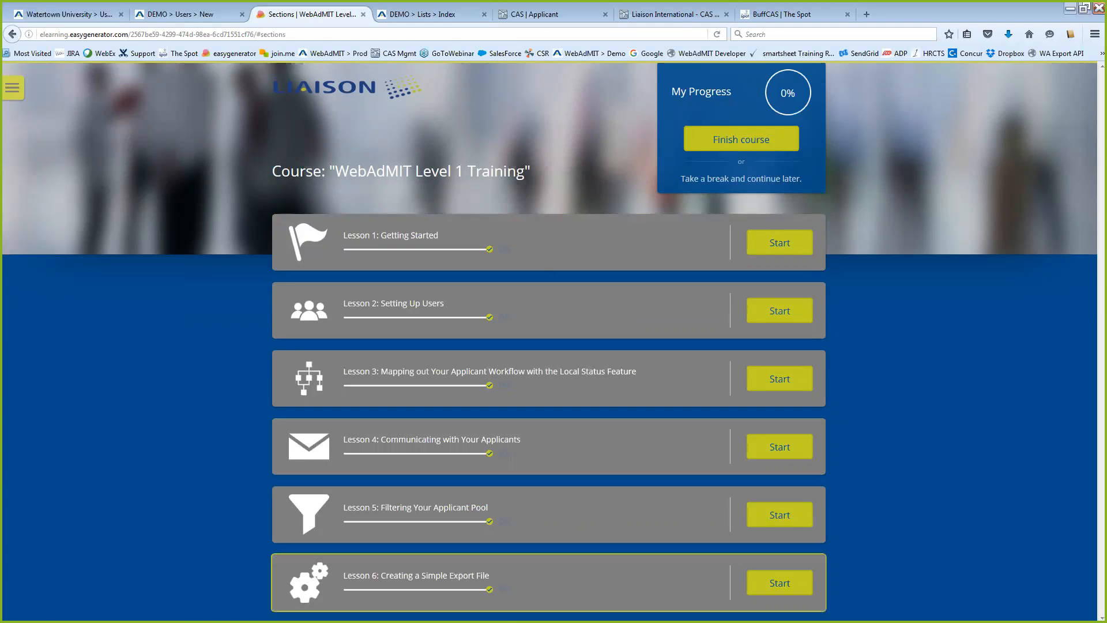
{"action": "left_click", "coordinate": [519, 580]}
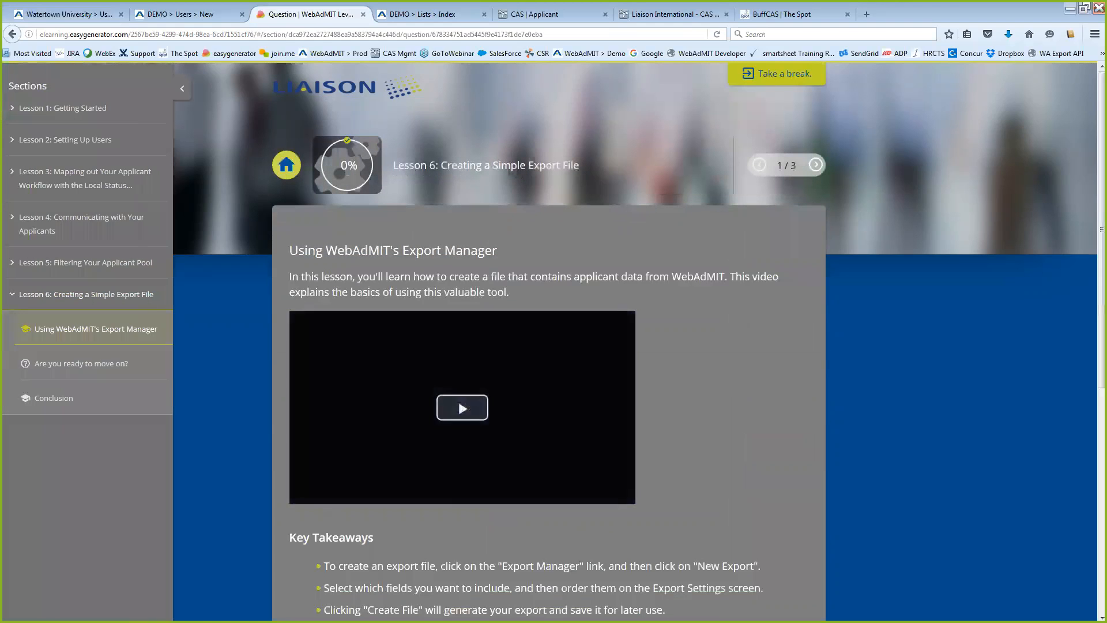
{"action": "scroll", "coordinate": [490, 362], "scroll_direction": "down", "scroll_amount": 3}
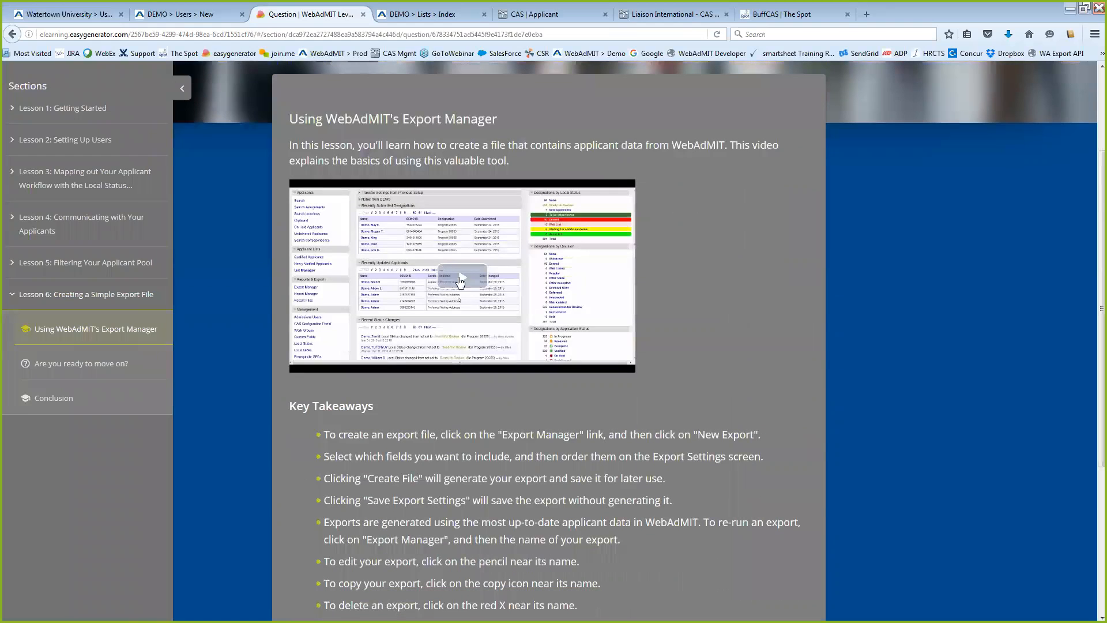
{"action": "scroll", "coordinate": [484, 398], "scroll_direction": "down", "scroll_amount": 5}
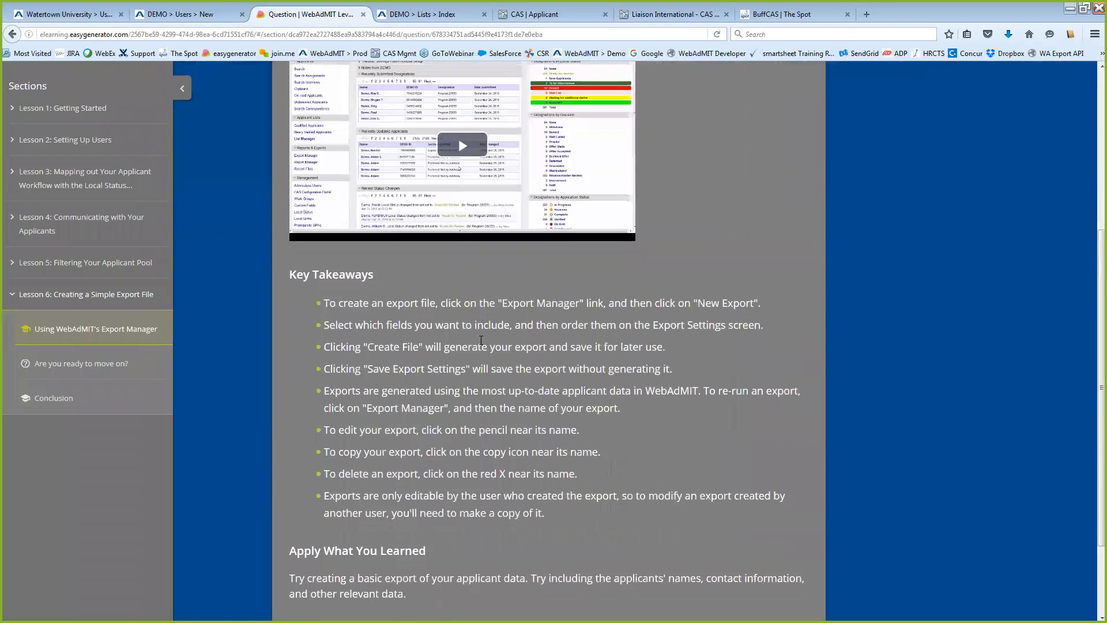
{"action": "scroll", "coordinate": [482, 366], "scroll_direction": "up", "scroll_amount": 5}
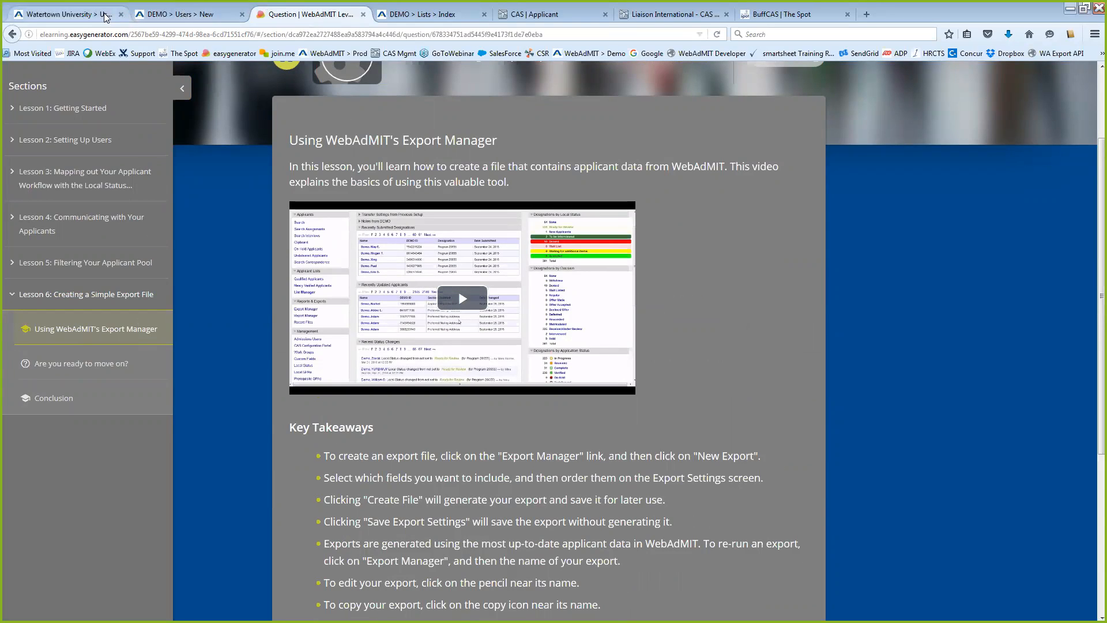
Step: Glance at the Watertown University users page and return to the demo new user page's Usage Help links
{"action": "left_click", "coordinate": [86, 14]}
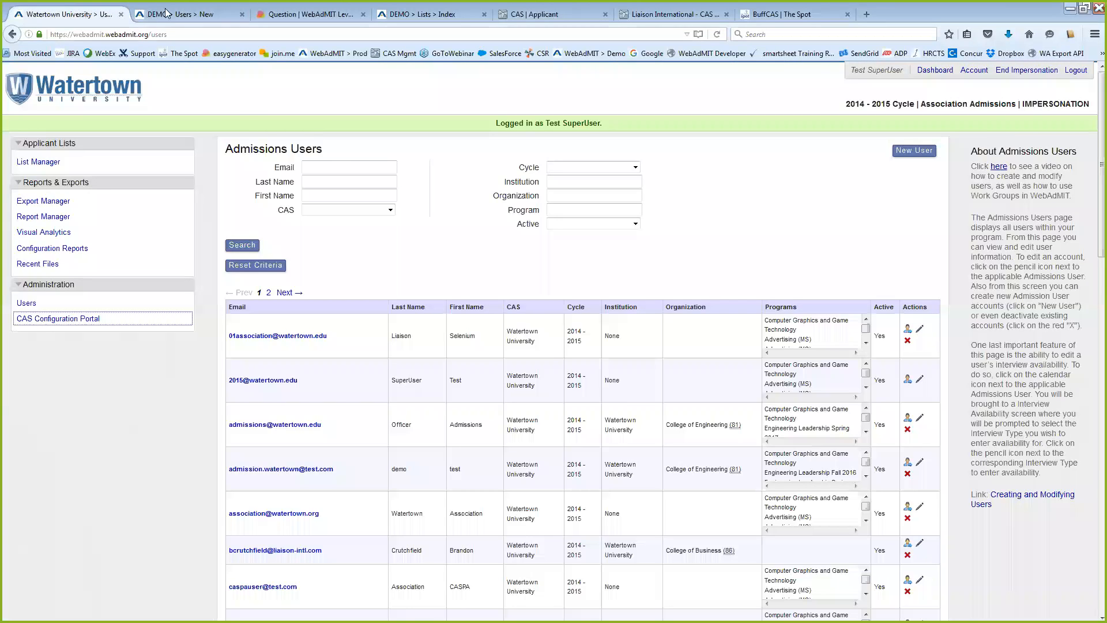
{"action": "left_click", "coordinate": [169, 14]}
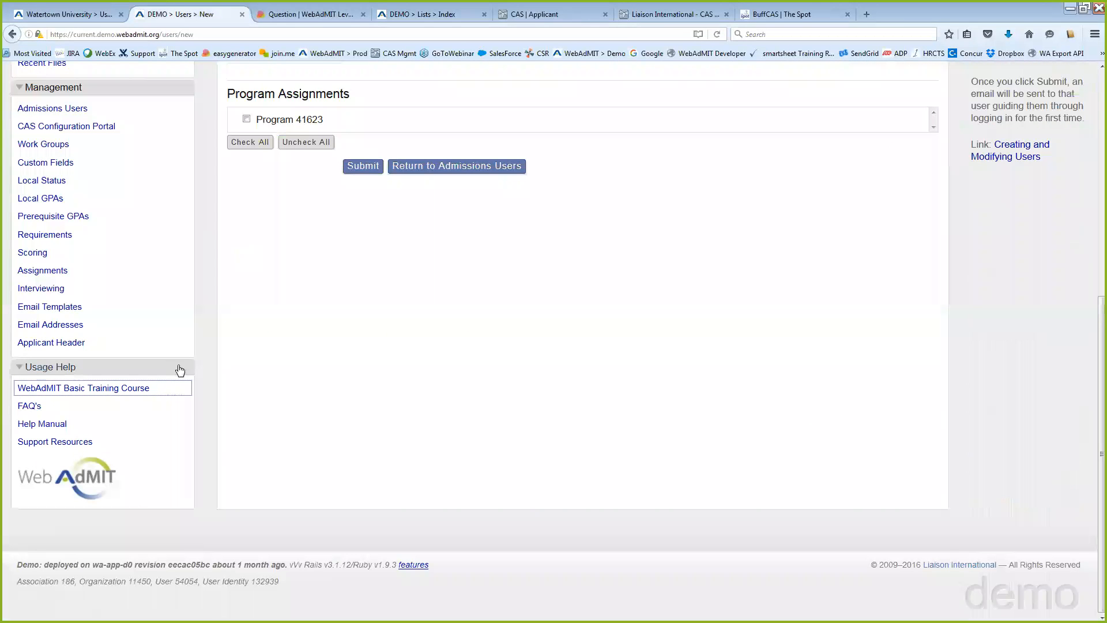